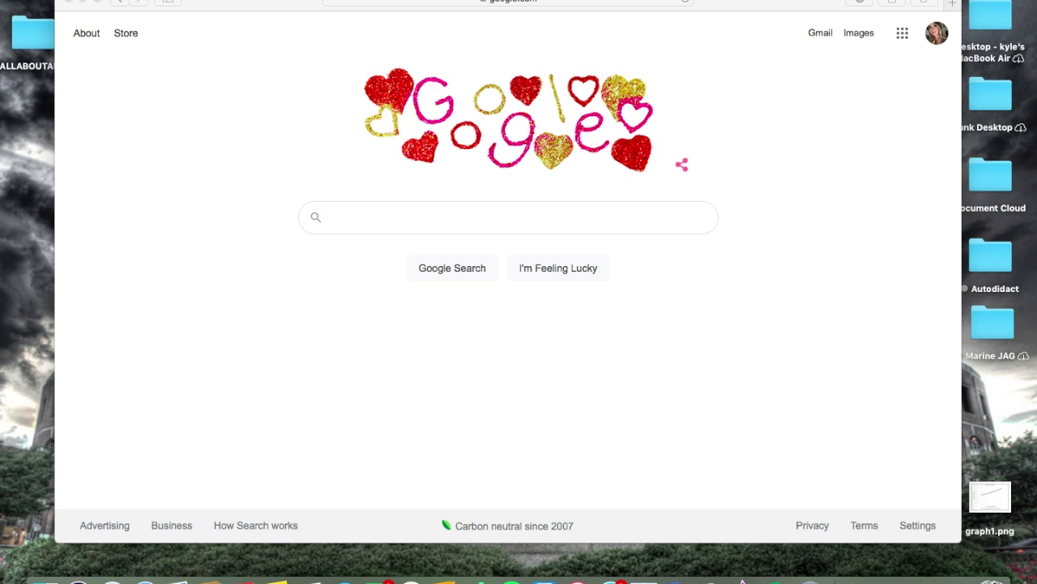
pyautogui.click(97, 2)
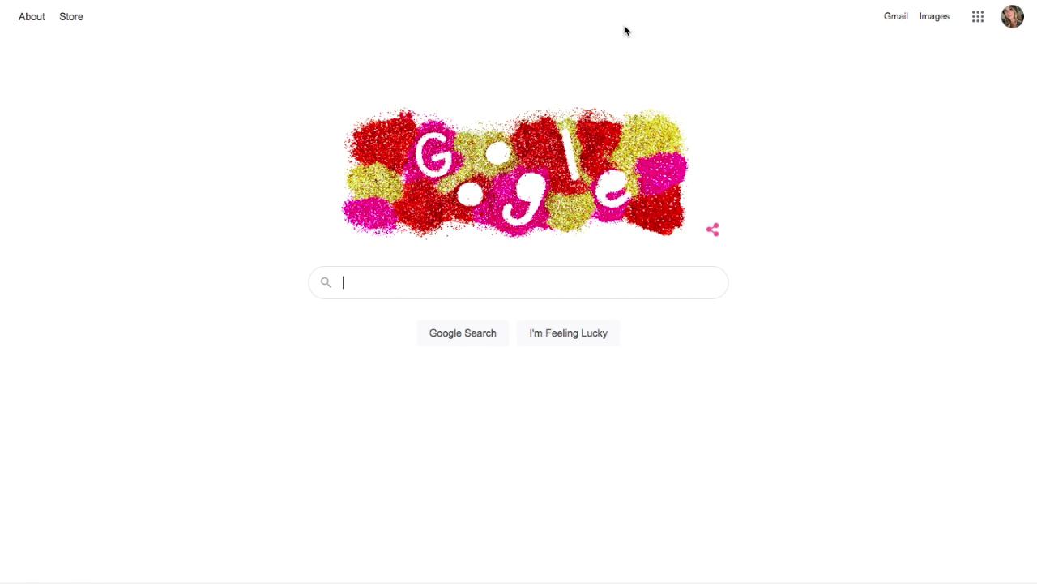
pyautogui.press('super+l')
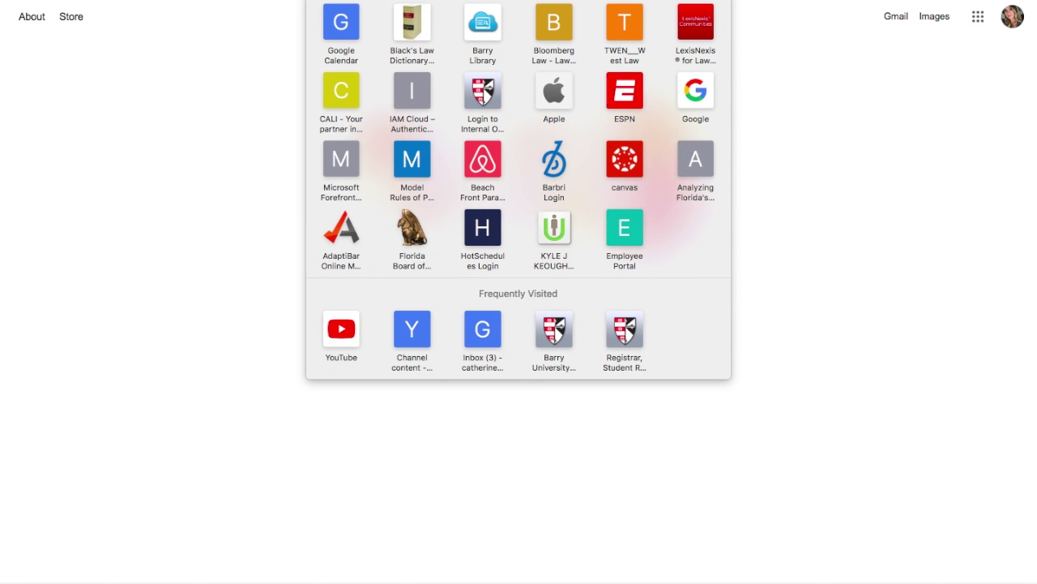
pyautogui.write('www.ba')
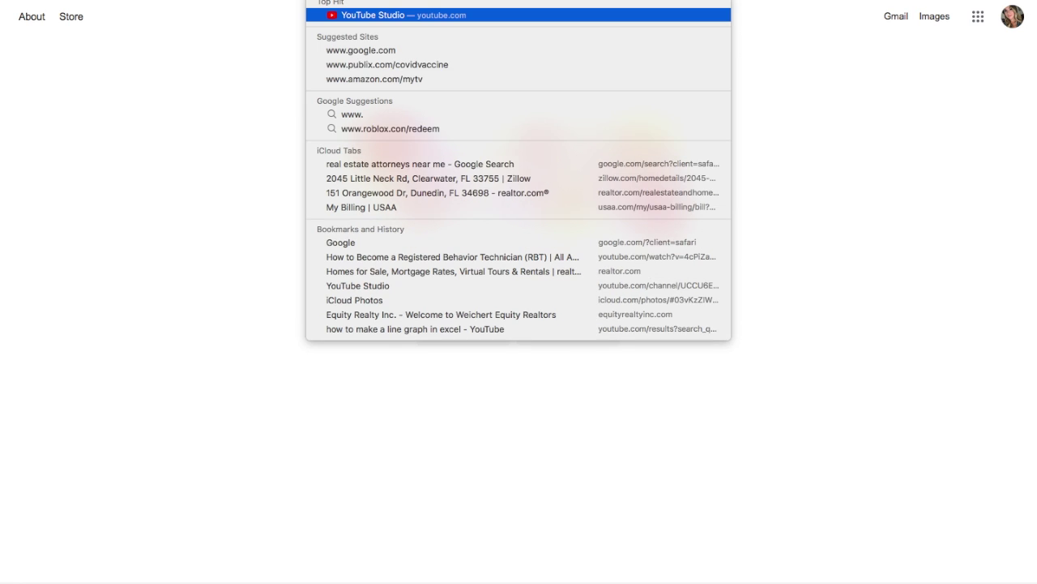
pyautogui.write('cb.com')
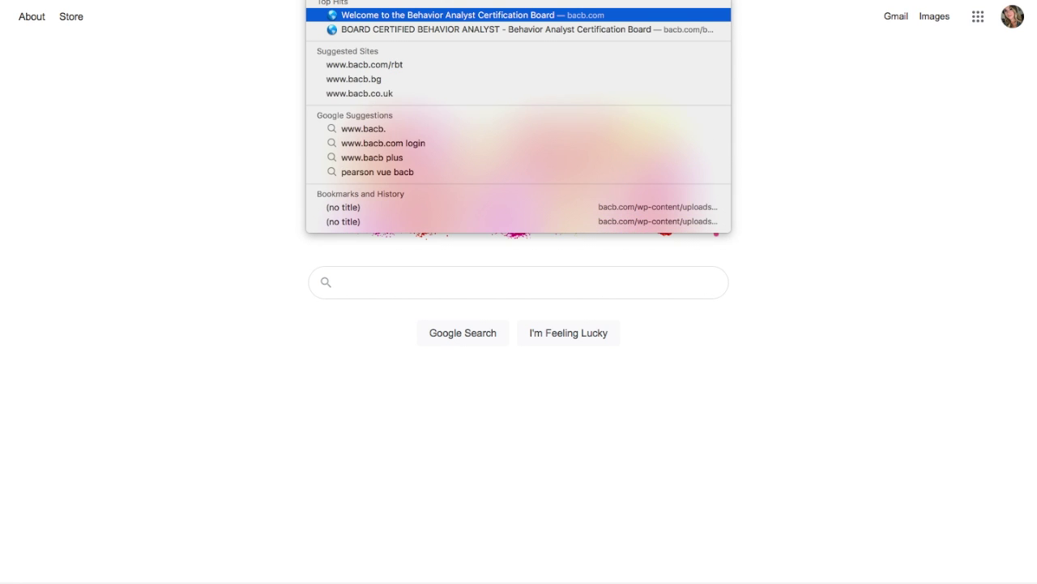
pyautogui.press('Return')
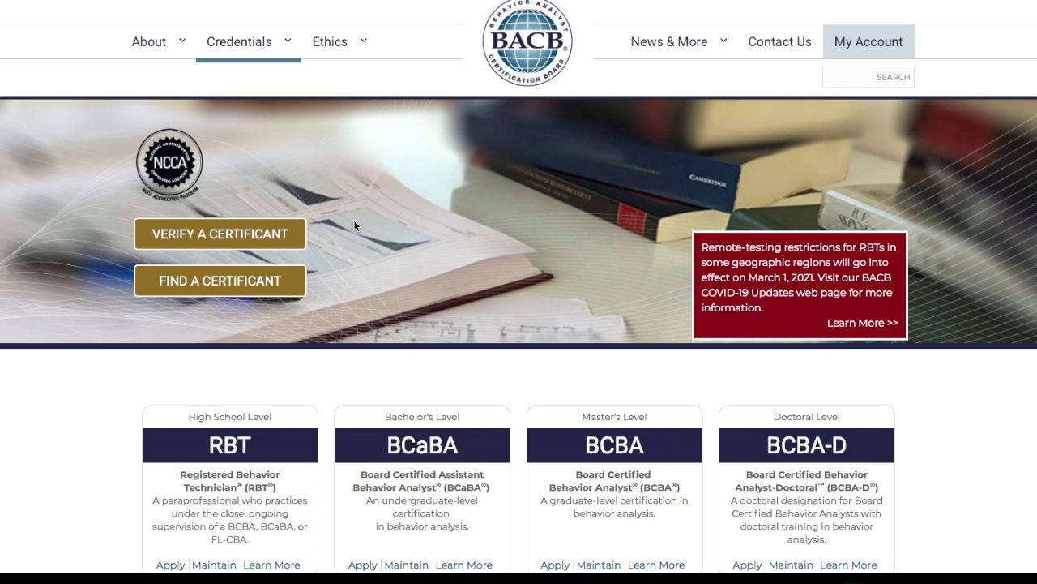
pyautogui.scroll(-10, 354, 220)
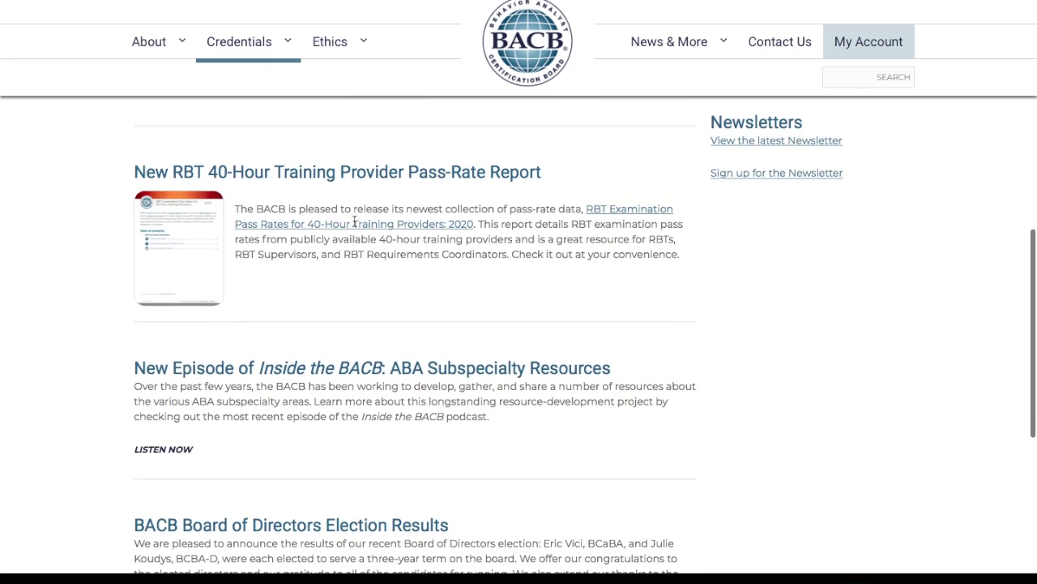
pyautogui.scroll(-10, 354, 227)
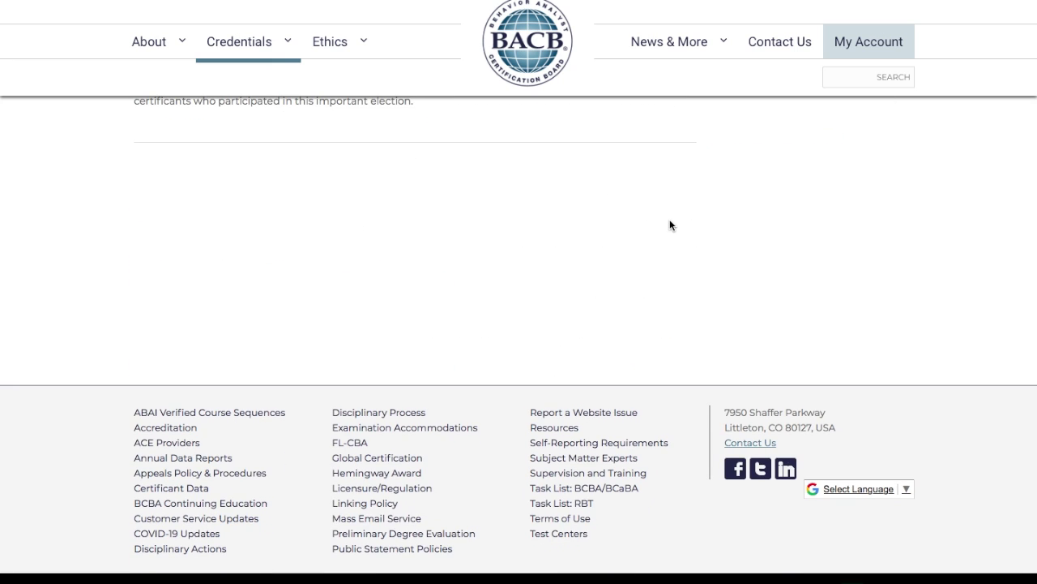
pyautogui.scroll(6, 669, 225)
pyautogui.scroll(6, 670, 226)
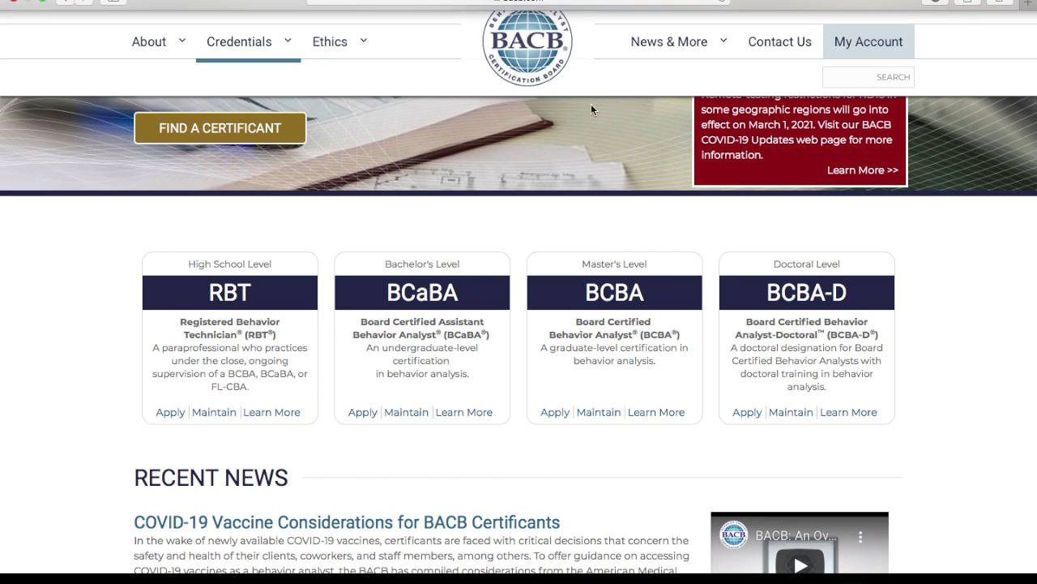
pyautogui.click(555, 417)
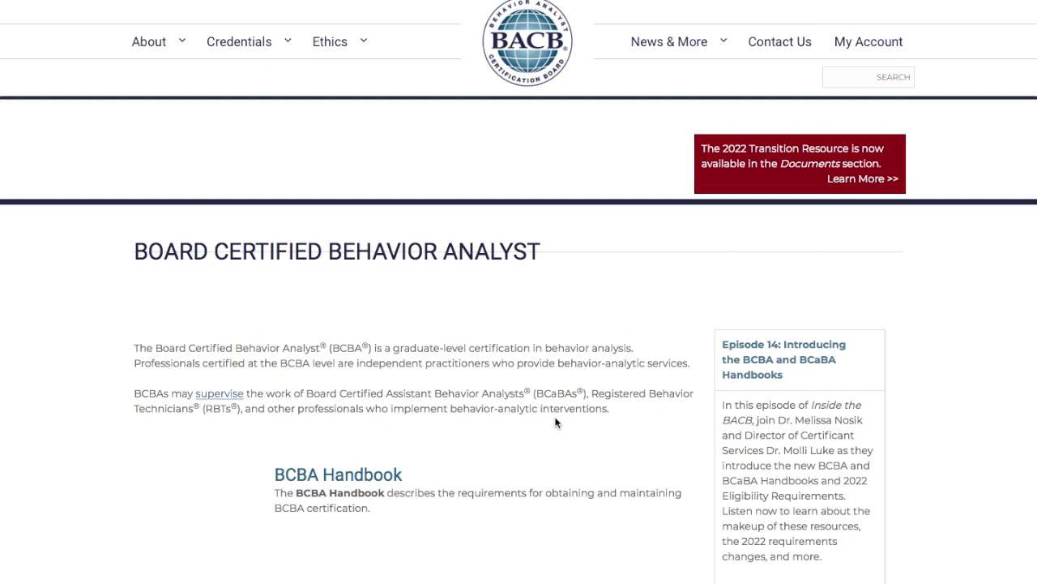
pyautogui.scroll(-2, 555, 421)
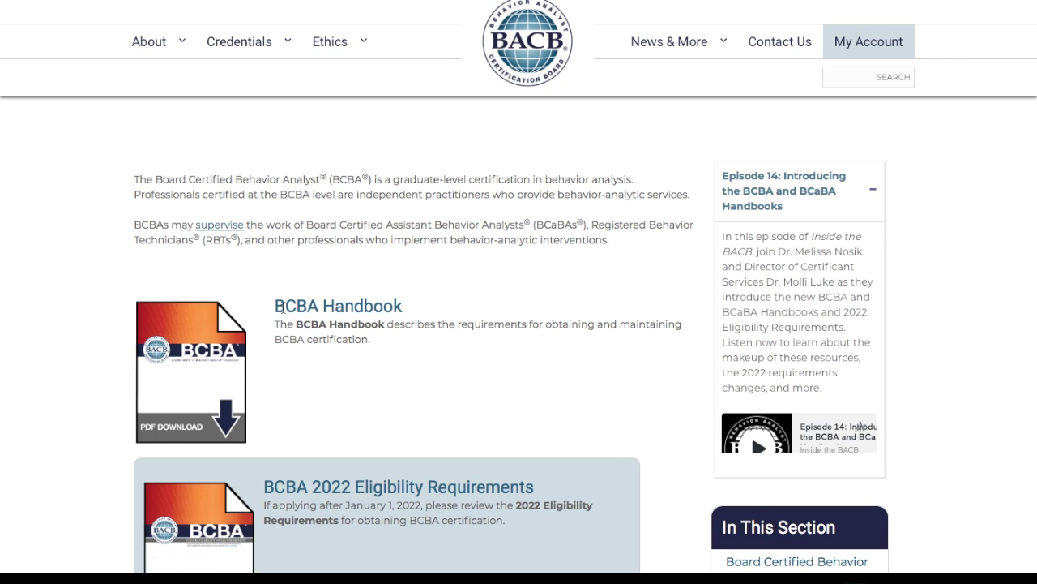
pyautogui.scroll(2, 280, 308)
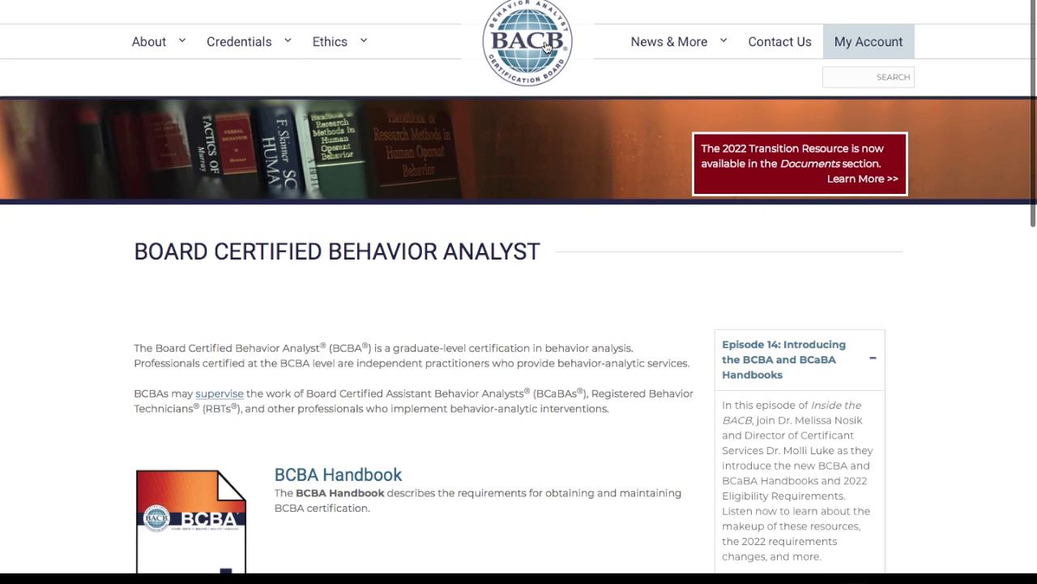
pyautogui.click(546, 47)
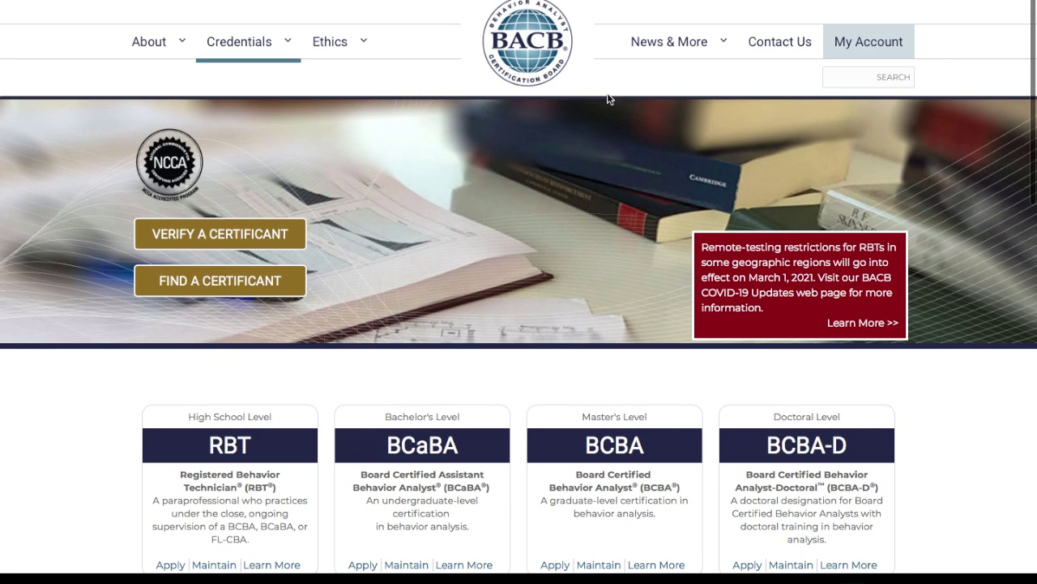
# Step: Search the BACB site for 'fieldwork tracker'
pyautogui.click(856, 74)
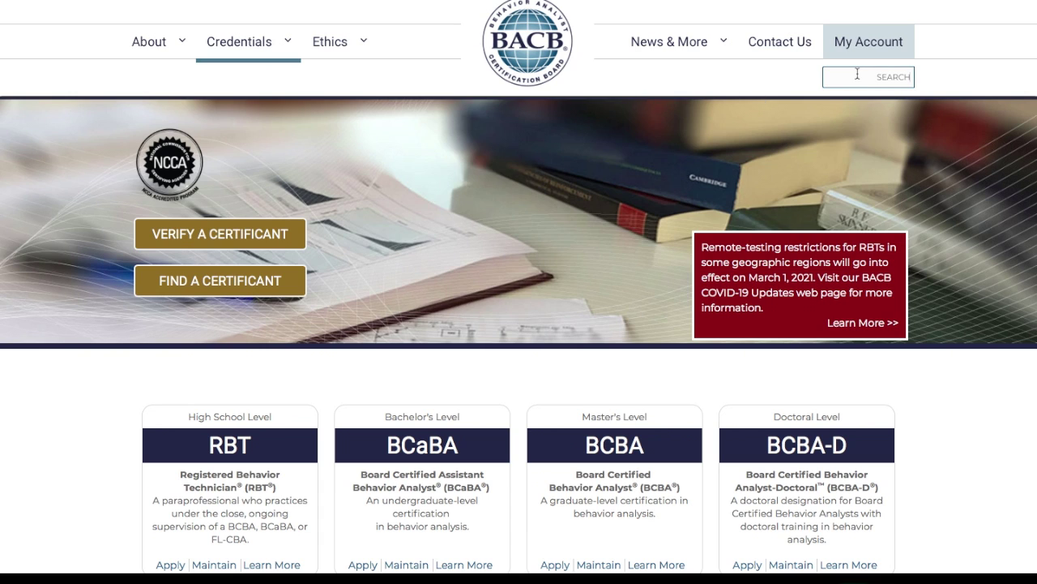
pyautogui.write('fieldwork tracker')
pyautogui.press('Return')
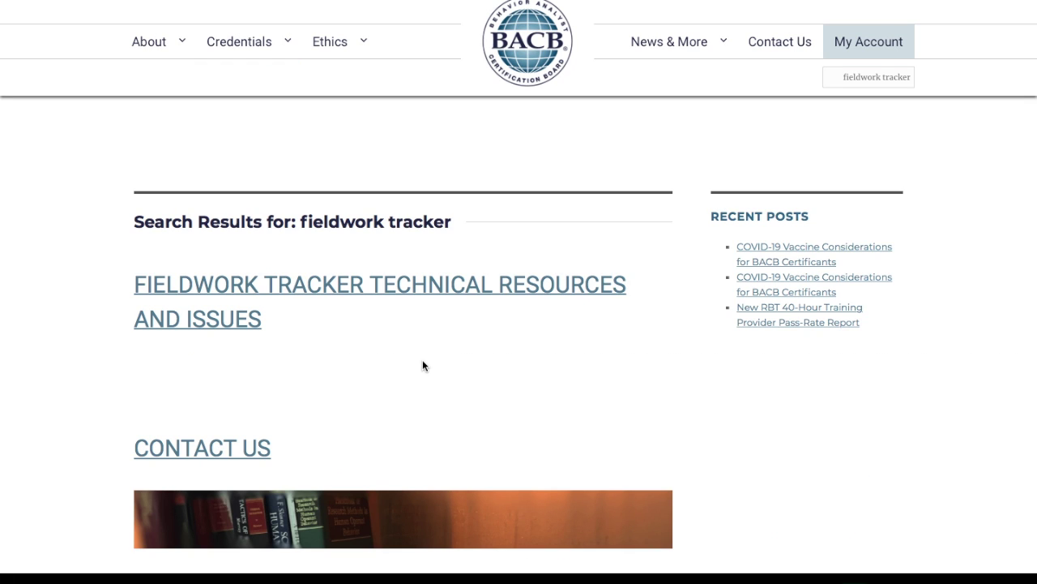
pyautogui.scroll(-2, 422, 359)
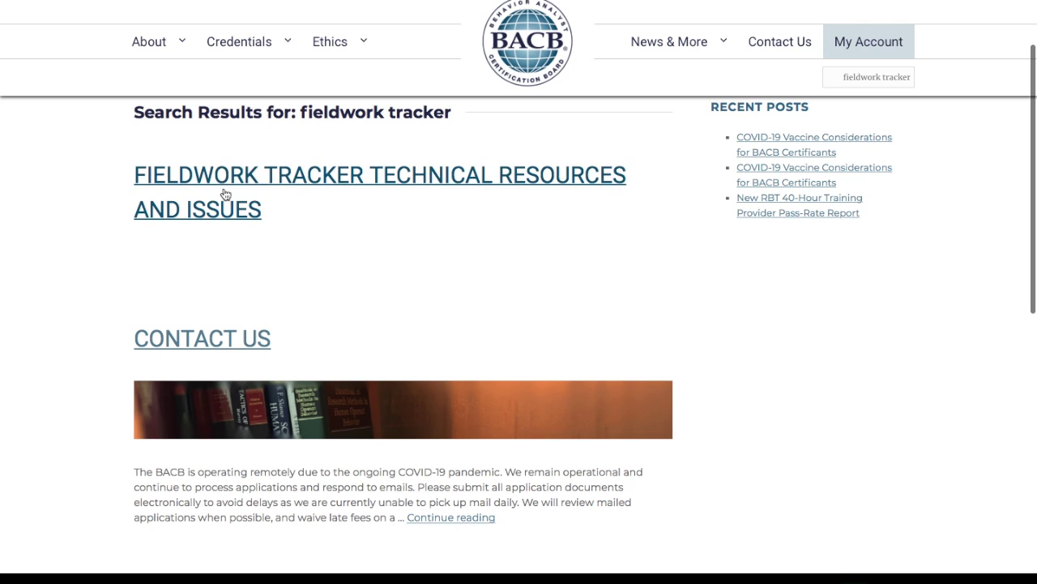
# Step: Open the Fieldwork Tracker Technical Resources and Issues page and download the tracker spreadsheet
pyautogui.click(444, 179)
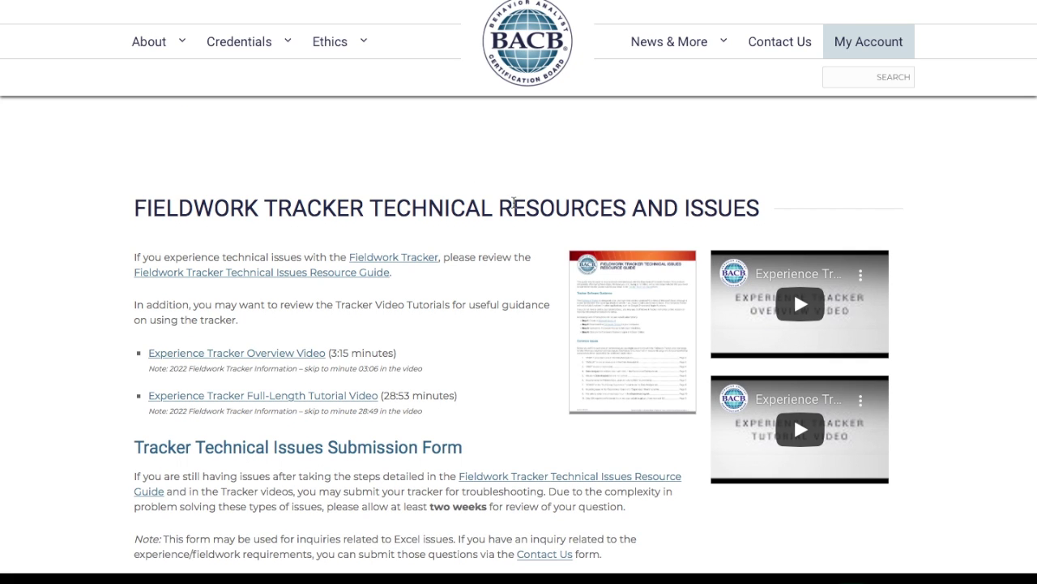
pyautogui.scroll(-1, 514, 204)
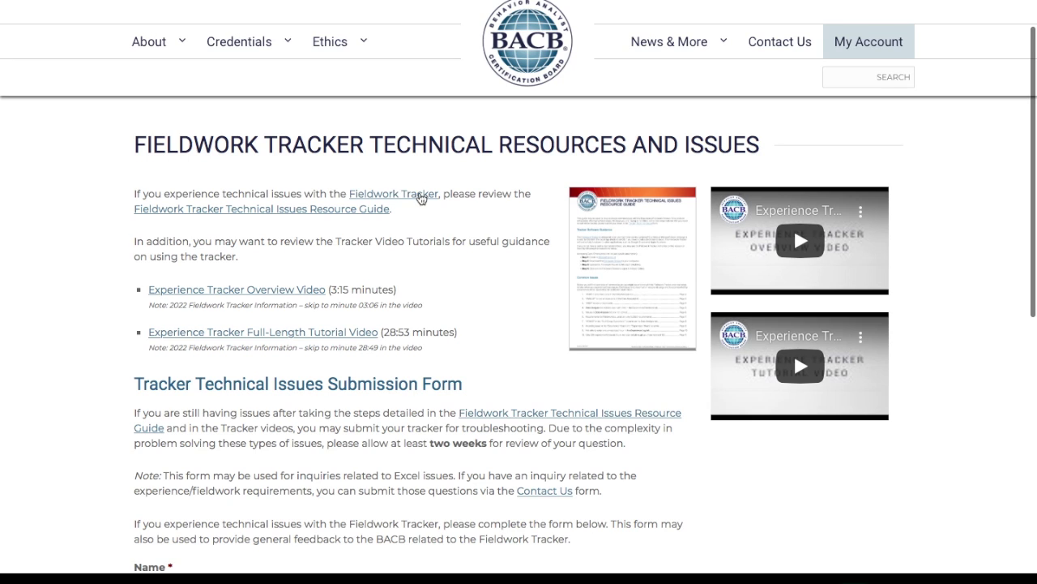
pyautogui.click(420, 195)
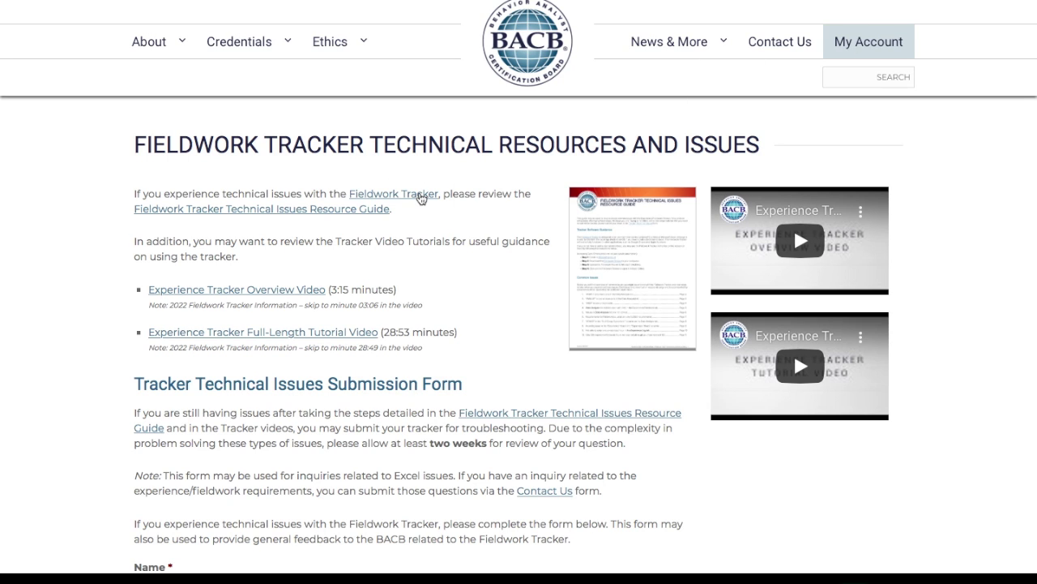
pyautogui.moveTo(54, 6)
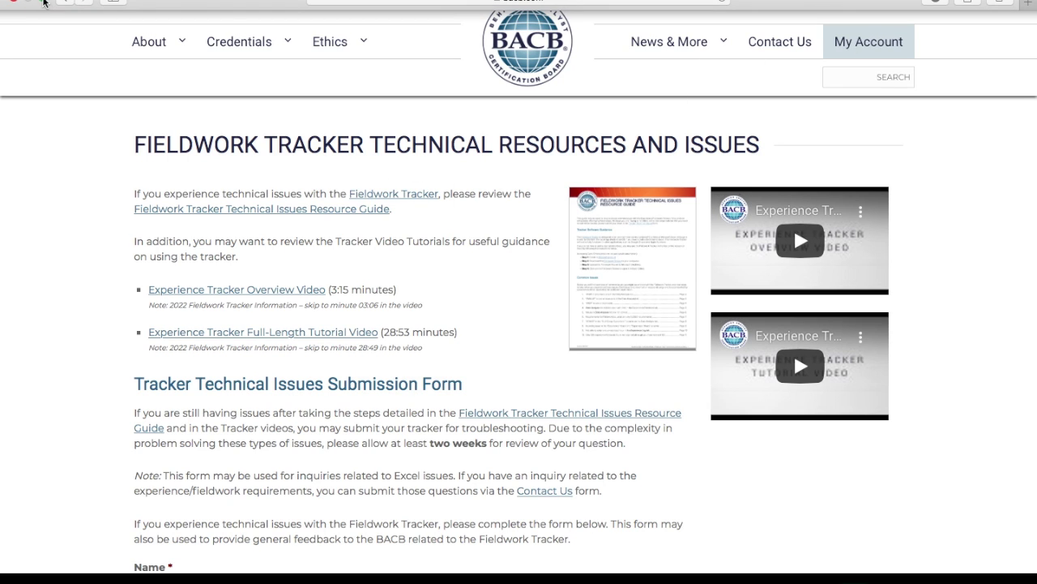
# Step: Exit full screen and open BACB_Fieldwork_Tracker_v2.1.xlsx from Finder's Downloads folder
pyautogui.click(42, 3)
pyautogui.moveTo(354, 68)
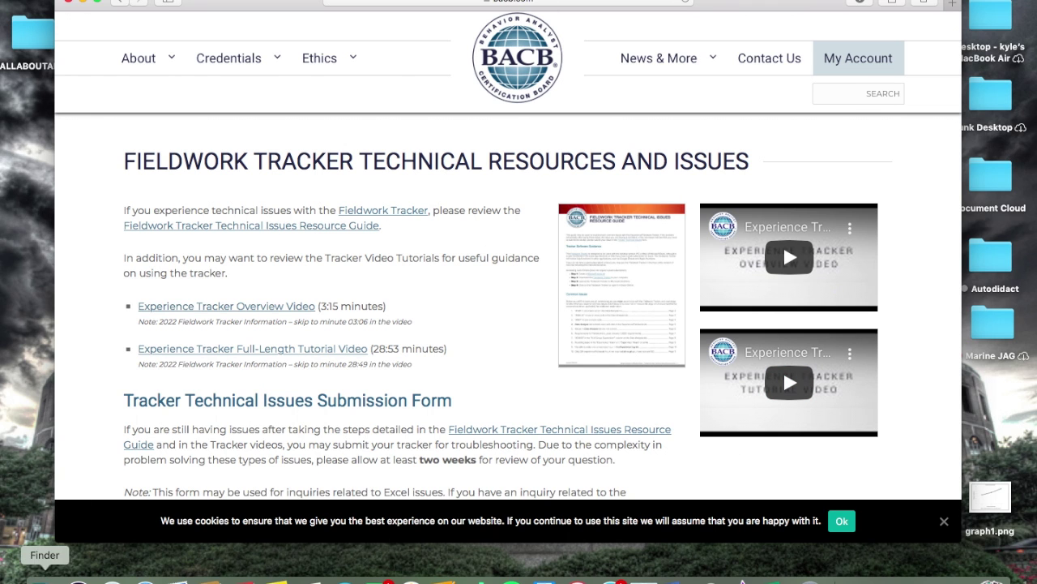
pyautogui.click(45, 578)
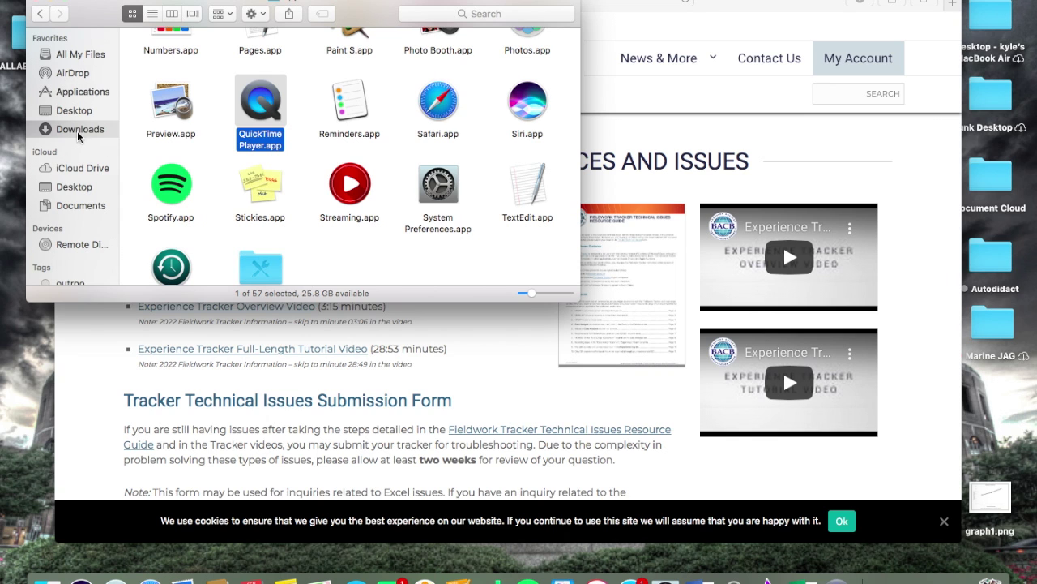
pyautogui.click(77, 130)
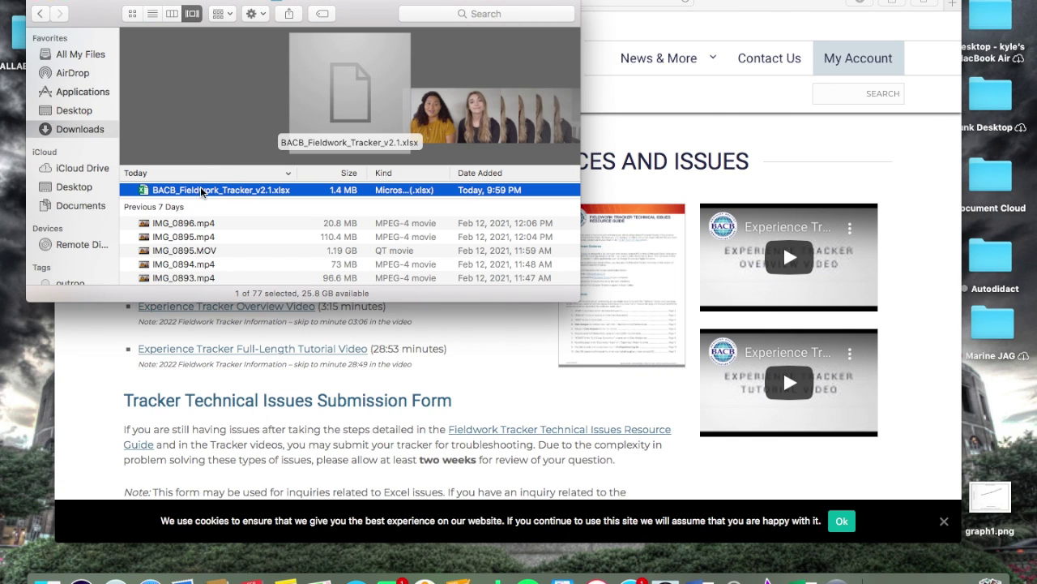
pyautogui.doubleClick(200, 189)
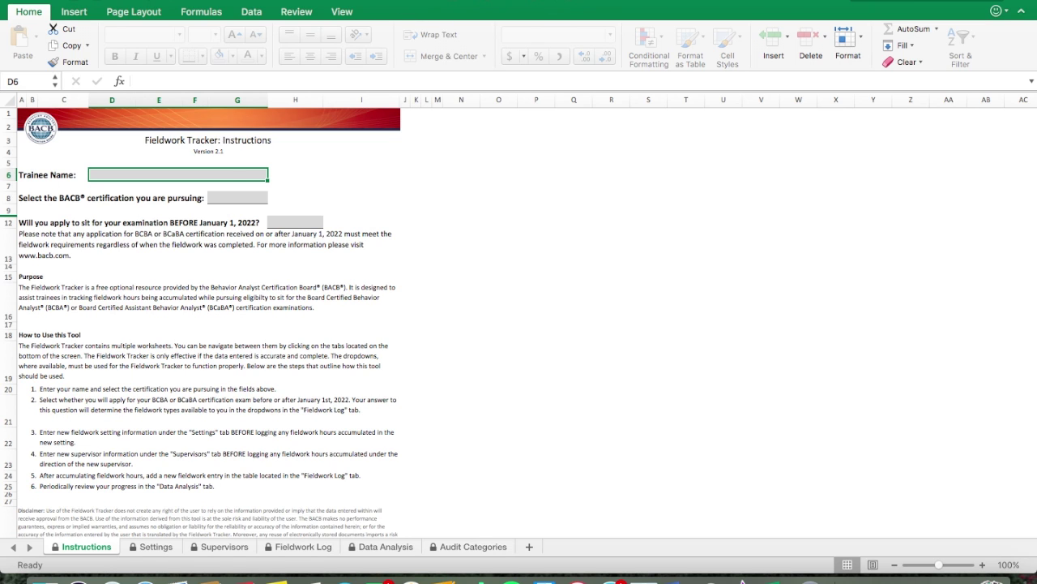
# Step: Save the workbook as NUGGETfieldworktracker2021 in Desktop — iCloud
pyautogui.click(77, 2)
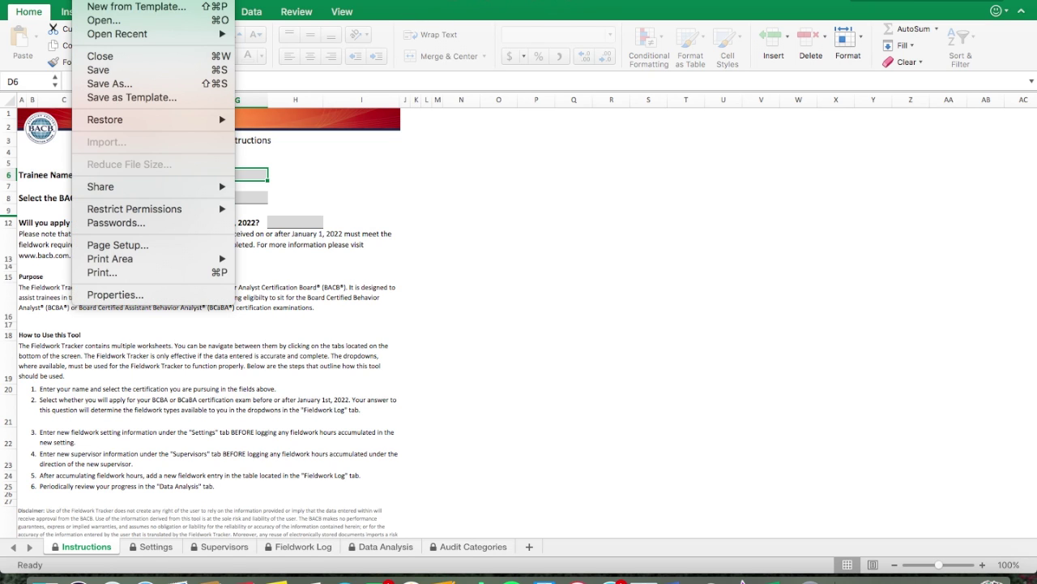
pyautogui.click(104, 85)
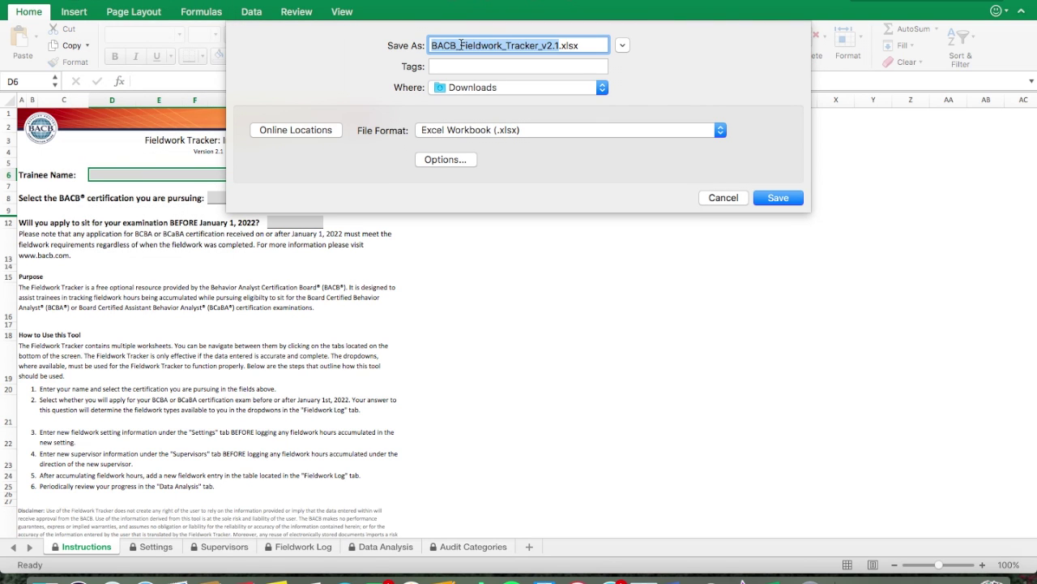
pyautogui.click(460, 46)
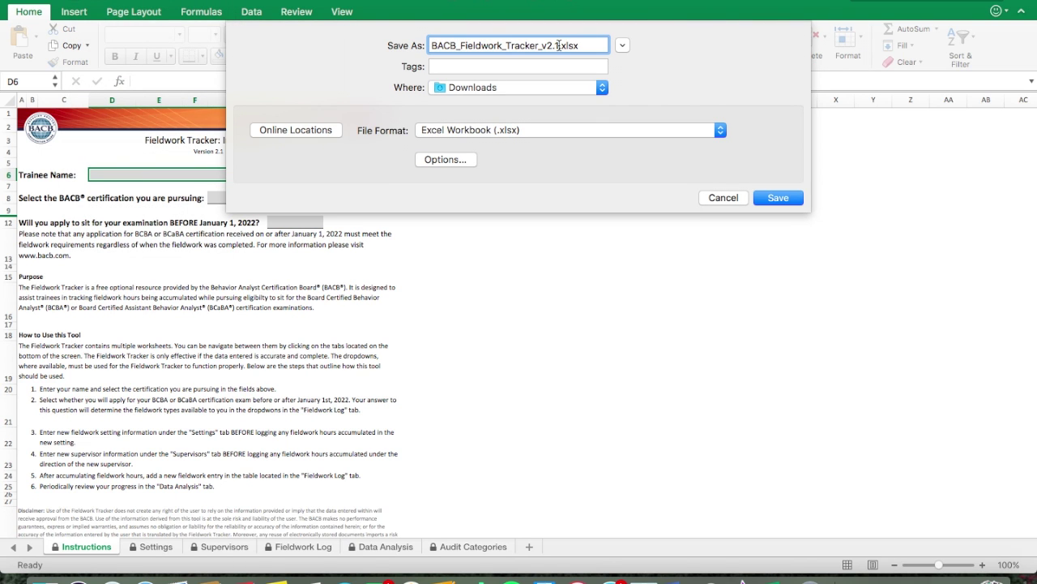
pyautogui.moveTo(558, 45); pyautogui.dragTo(428, 46)
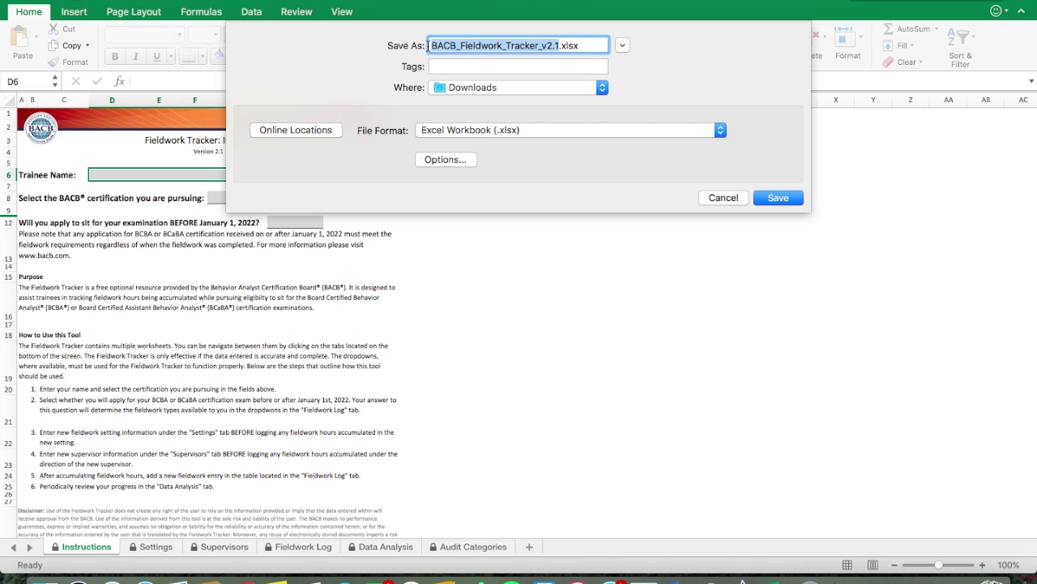
pyautogui.write('NUGGET')
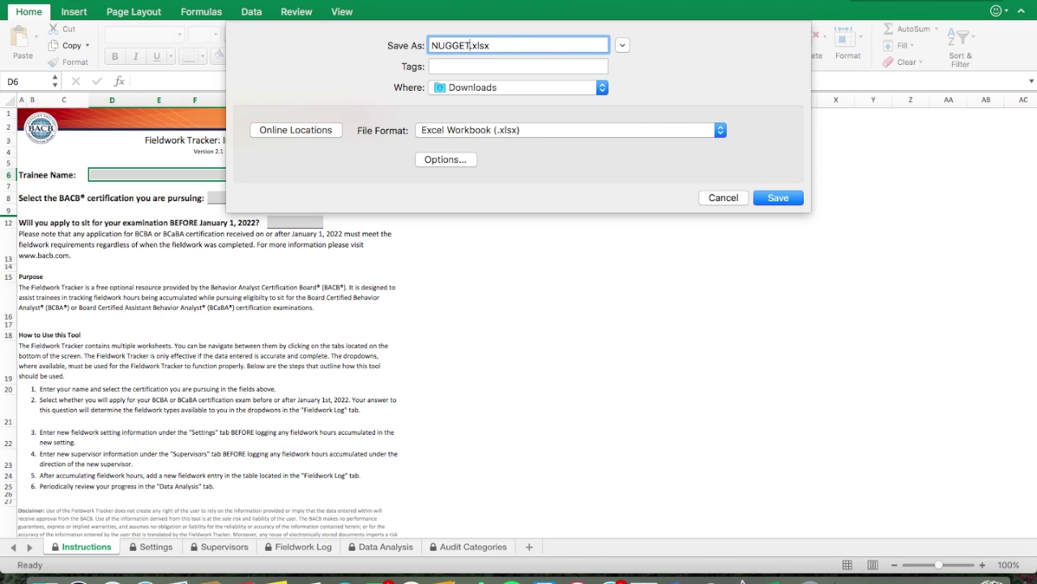
pyautogui.write('fieldworktracker2021')
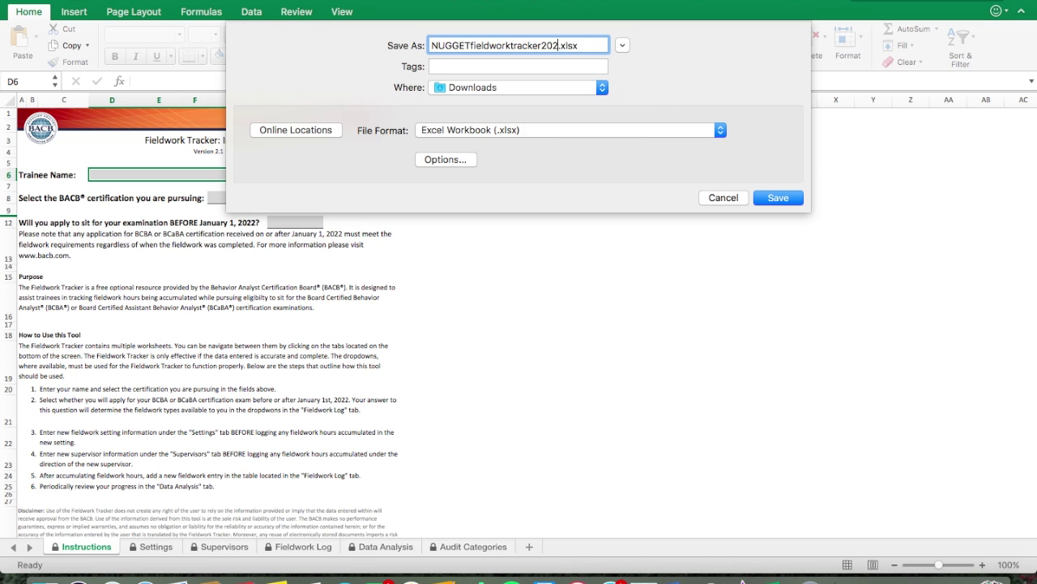
pyautogui.click(479, 88)
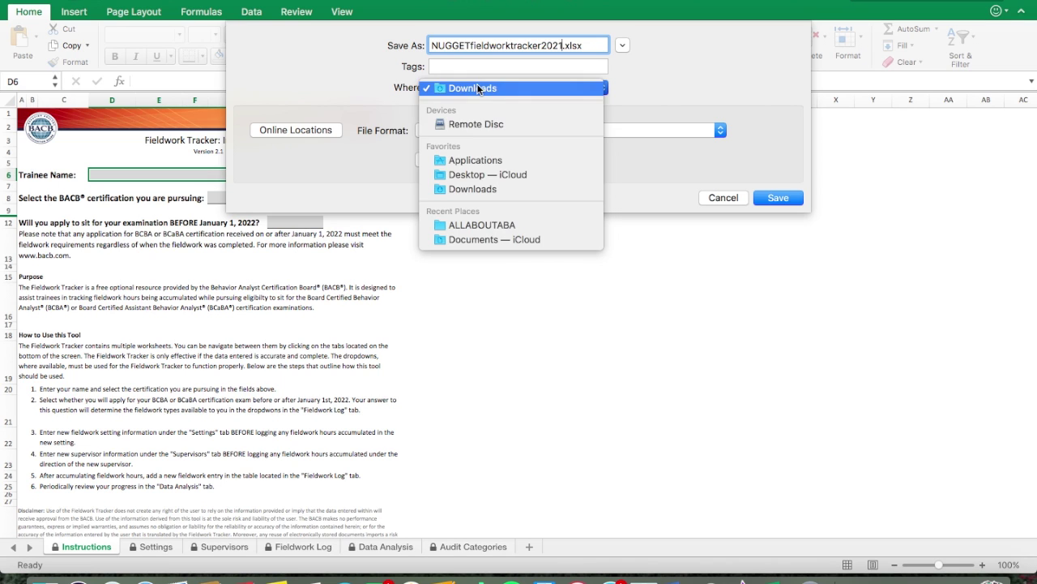
pyautogui.click(487, 174)
pyautogui.click(775, 197)
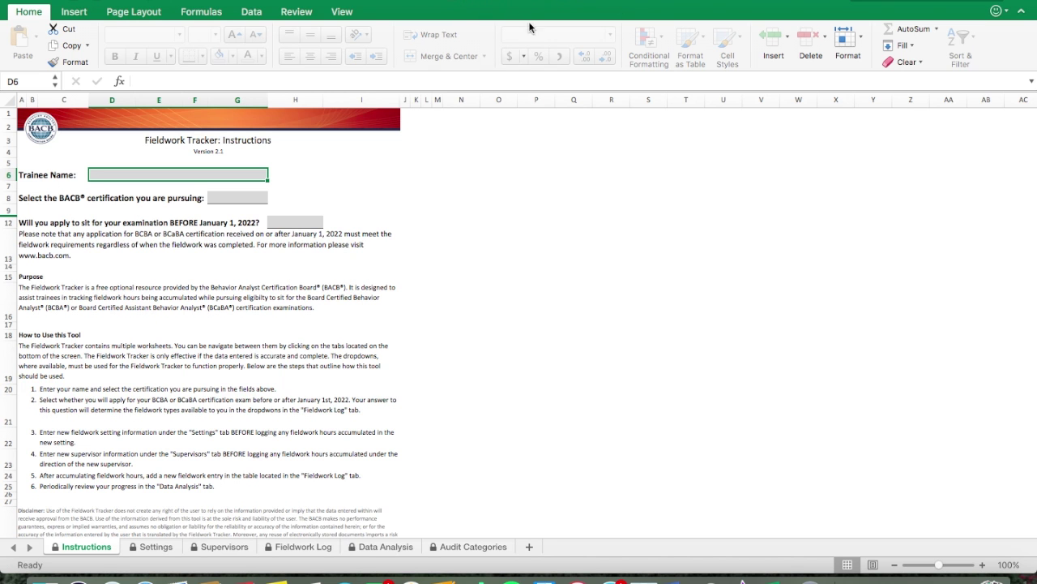
pyautogui.scroll(2, 566, 184)
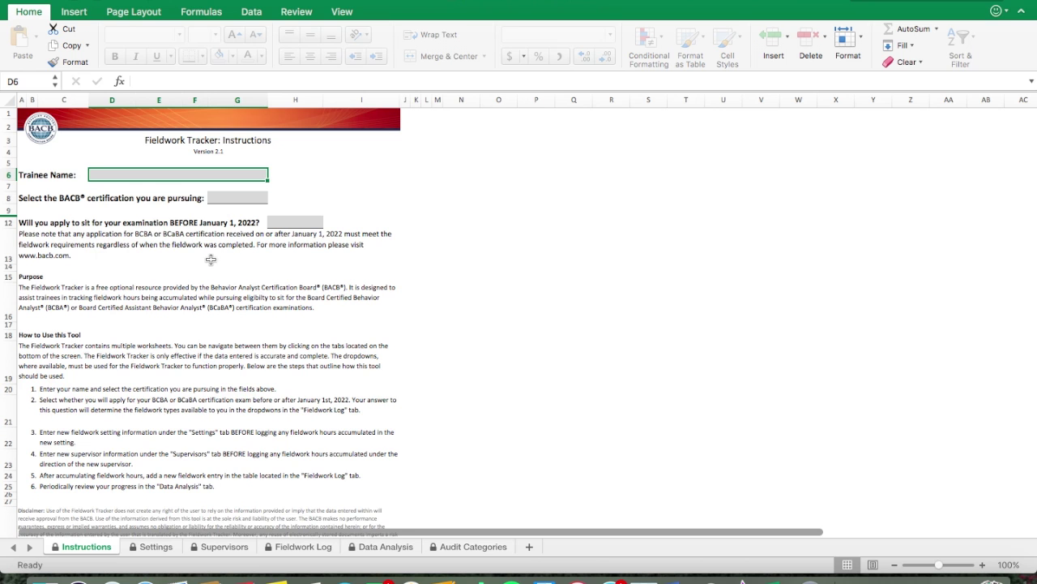
pyautogui.scroll(2, 209, 272)
pyautogui.scroll(-5, 254, 413)
pyautogui.scroll(2, 256, 415)
pyautogui.scroll(1, 255, 415)
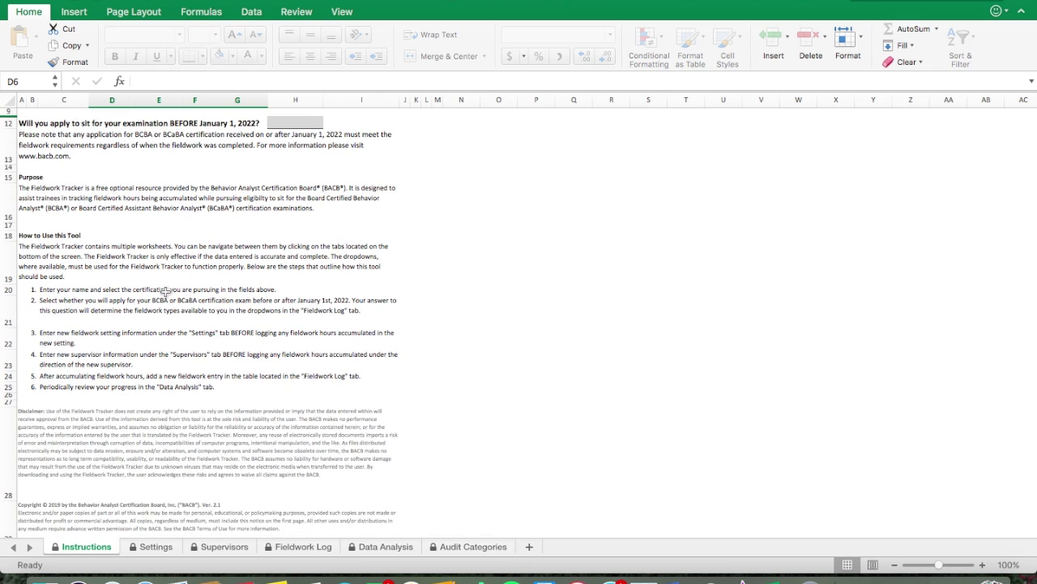
pyautogui.scroll(2, 165, 290)
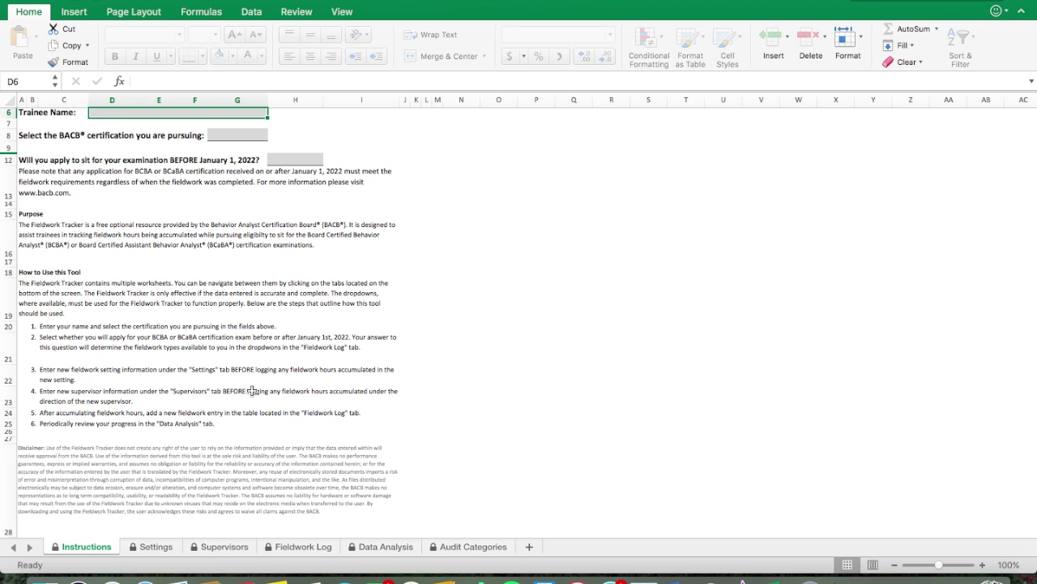
pyautogui.scroll(3, 253, 391)
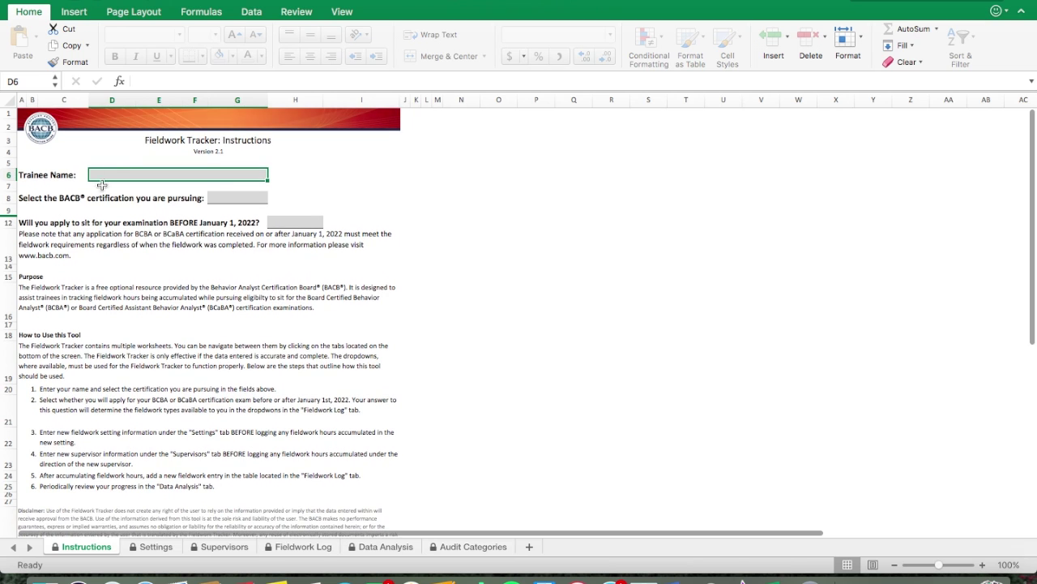
# Step: Enter the trainee's name in D6 and choose BCBA as the certification
pyautogui.doubleClick(118, 174)
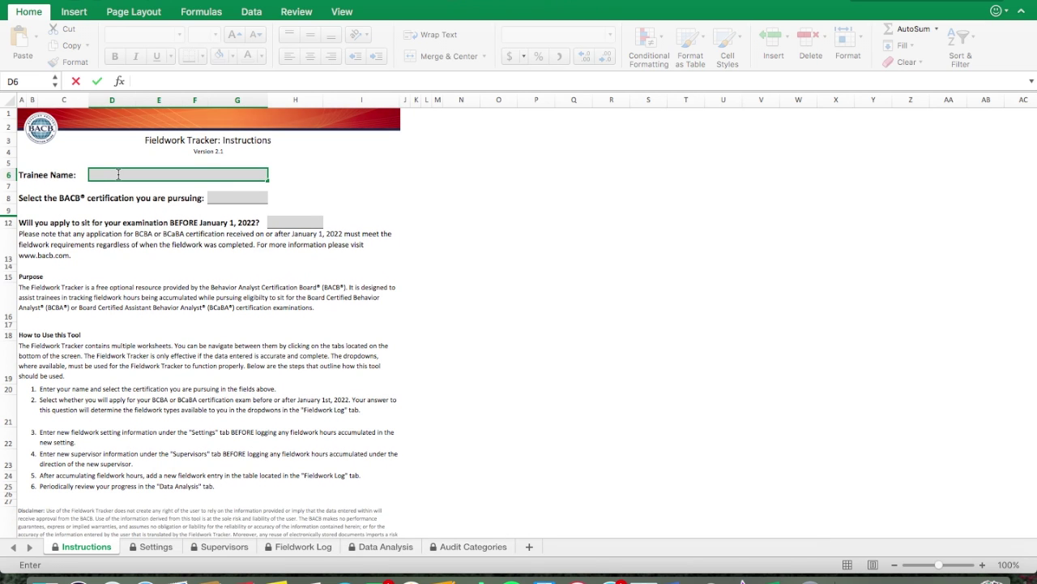
pyautogui.write('Nugget')
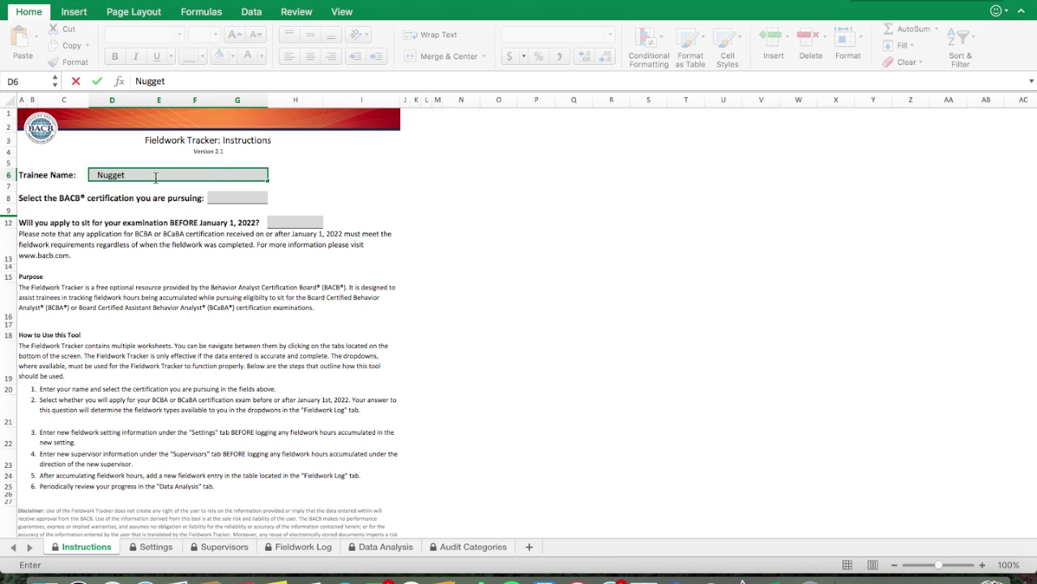
pyautogui.click(214, 199)
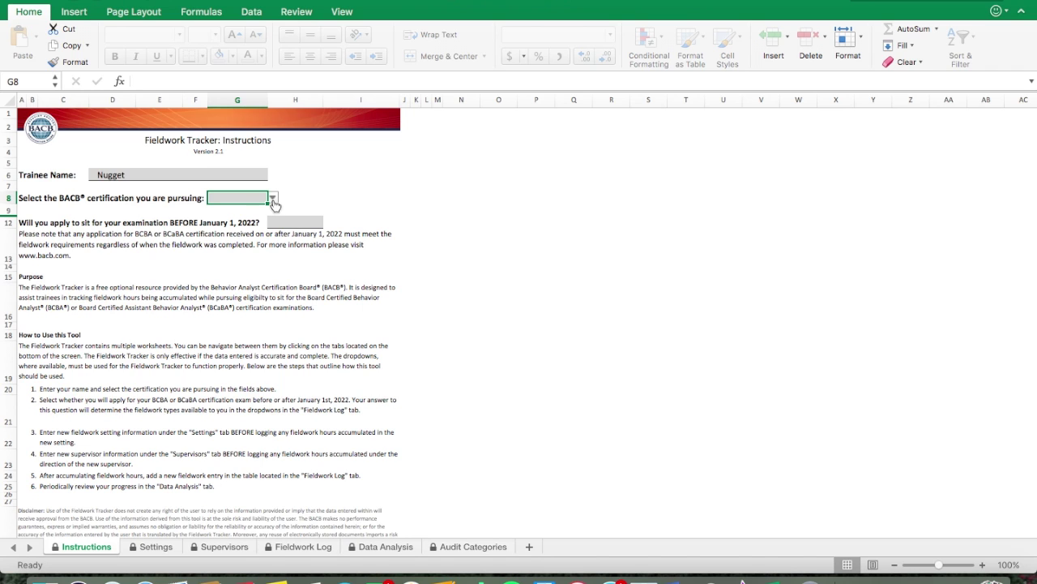
pyautogui.click(273, 199)
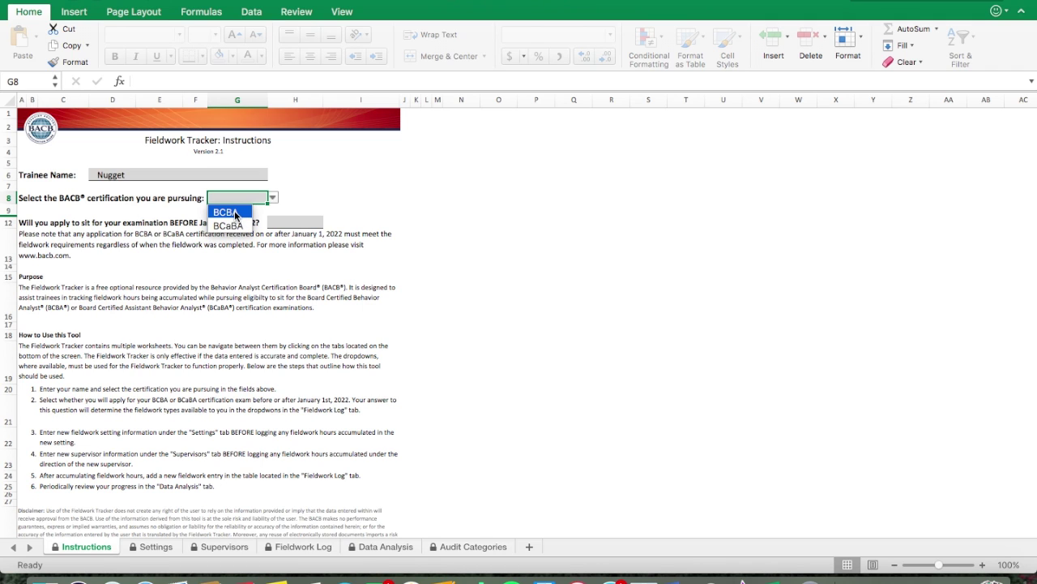
pyautogui.click(236, 214)
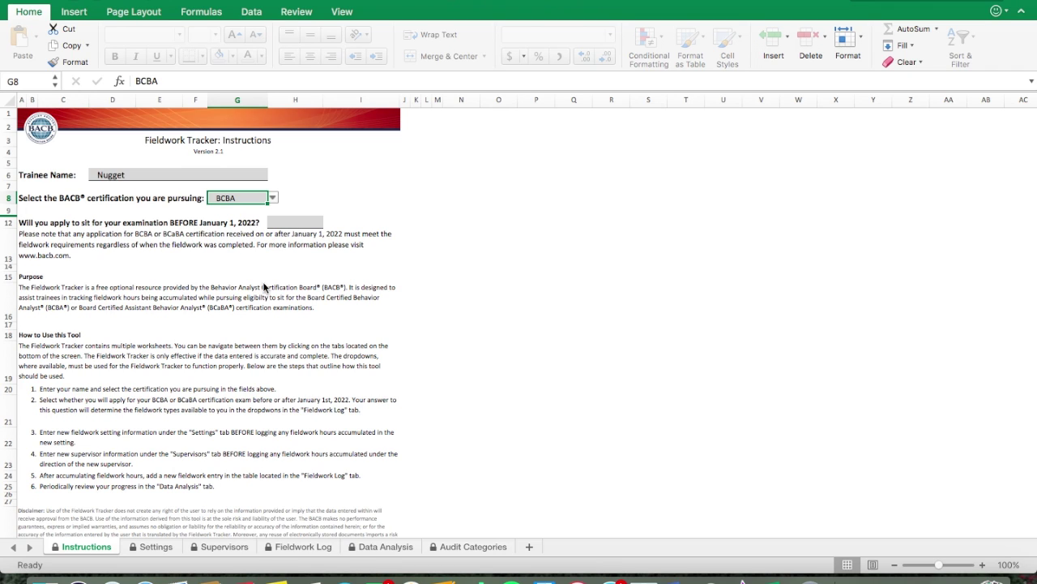
# Step: Answer No to applying before January 1, 2022 in H12
pyautogui.click(315, 222)
pyautogui.click(329, 223)
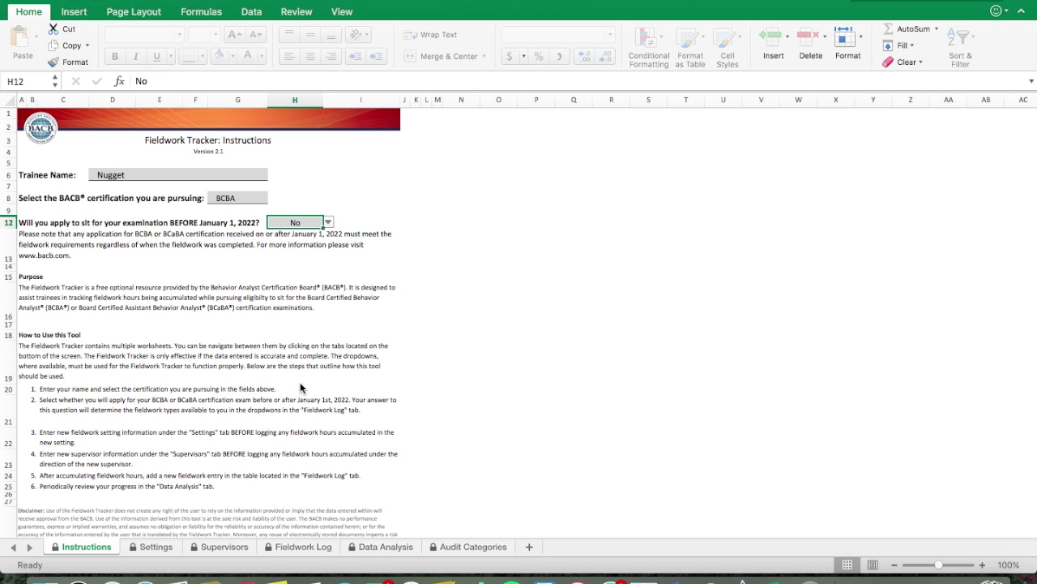
pyautogui.click(289, 551)
pyautogui.click(153, 250)
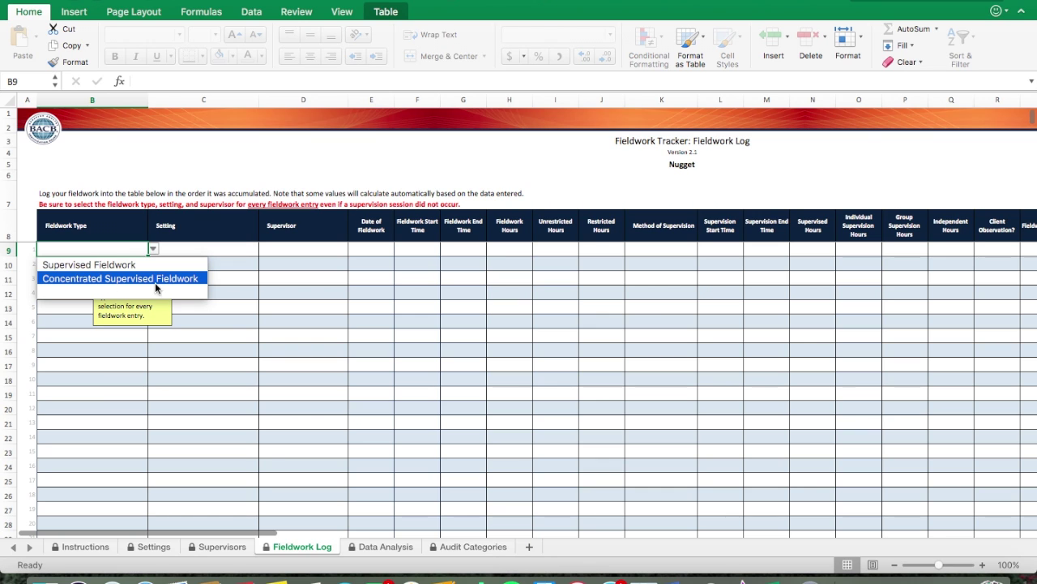
pyautogui.click(79, 548)
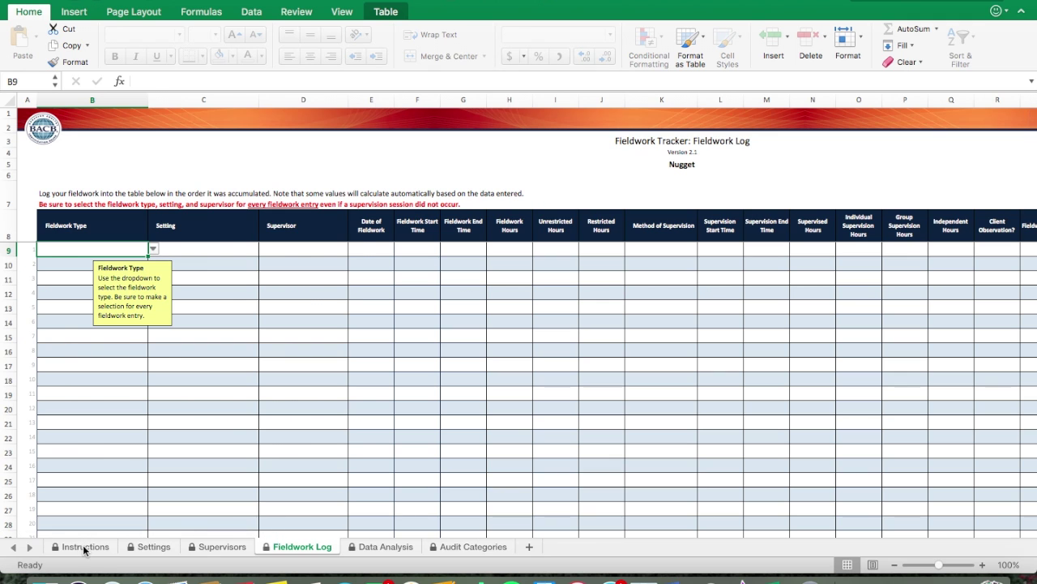
pyautogui.click(83, 549)
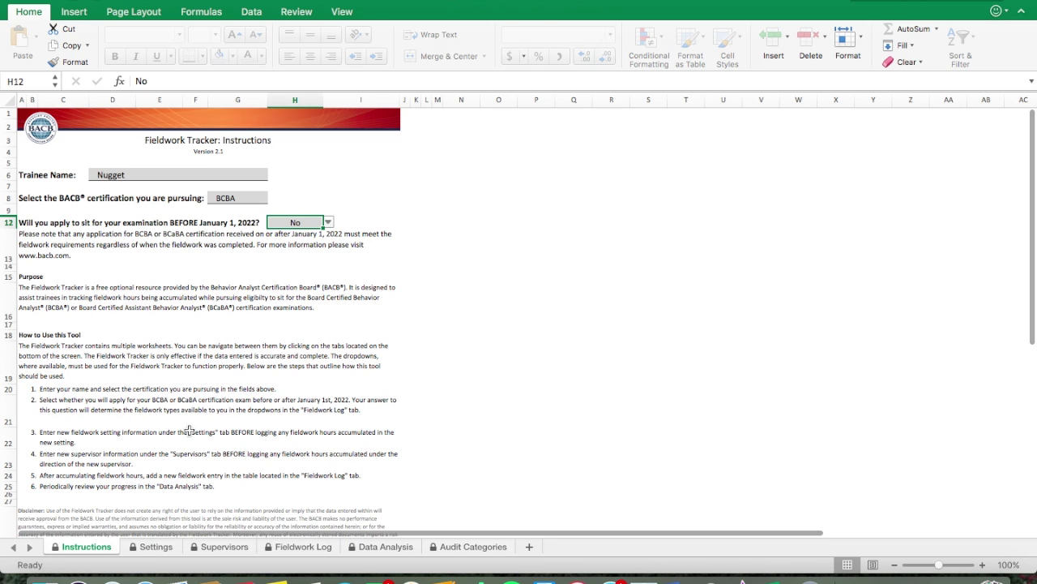
# Step: On the Settings sheet, enter 'Company Name' in cell B9
pyautogui.scroll(-10, 436, 327)
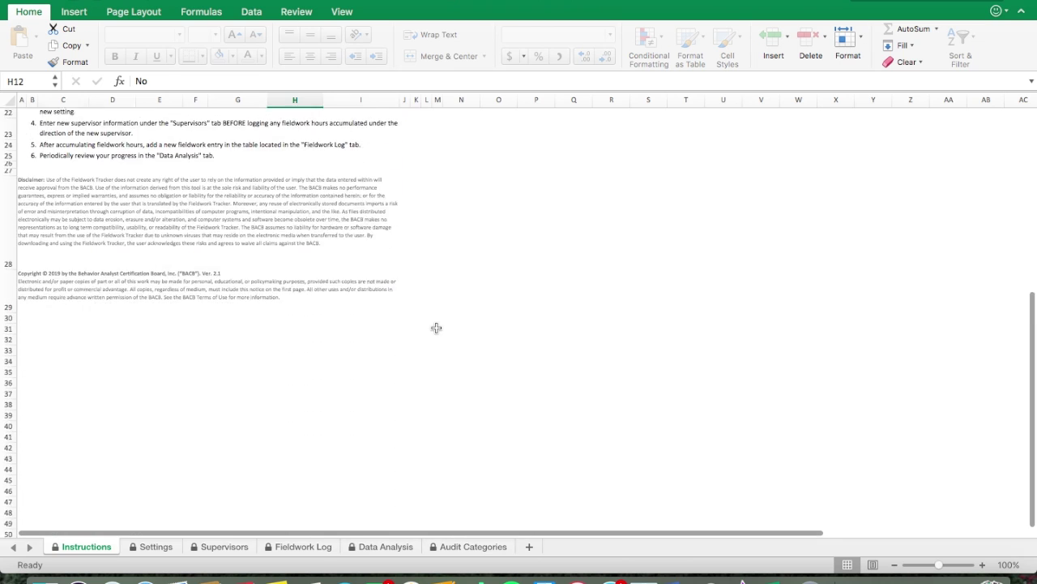
pyautogui.scroll(15, 435, 327)
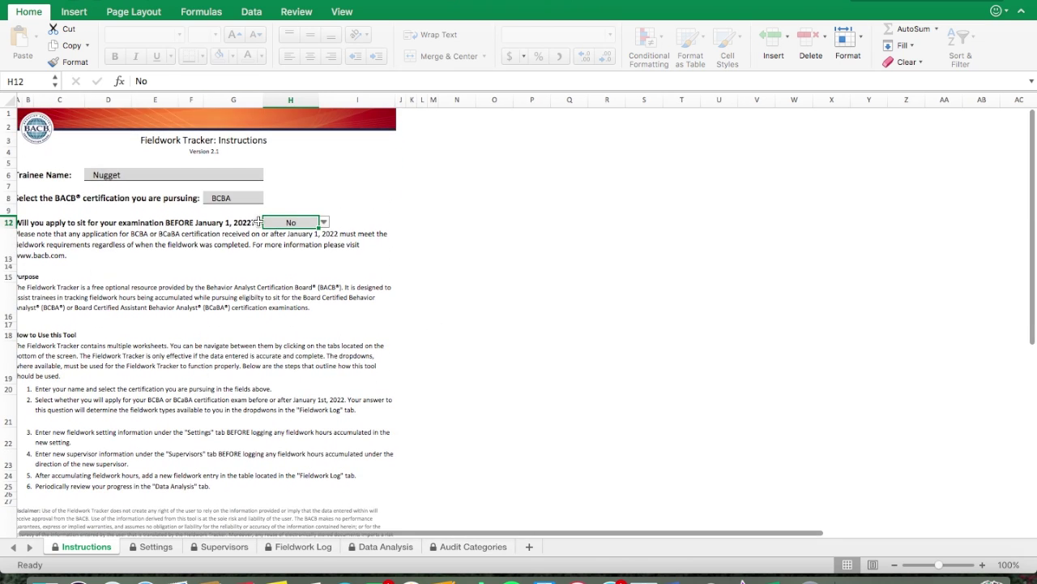
pyautogui.click(146, 547)
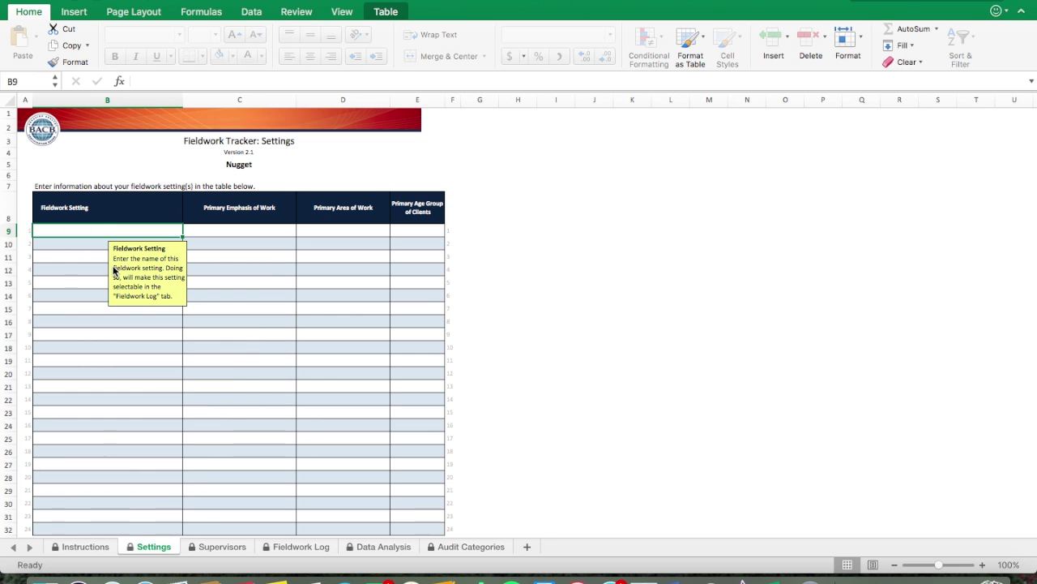
pyautogui.write('Company')
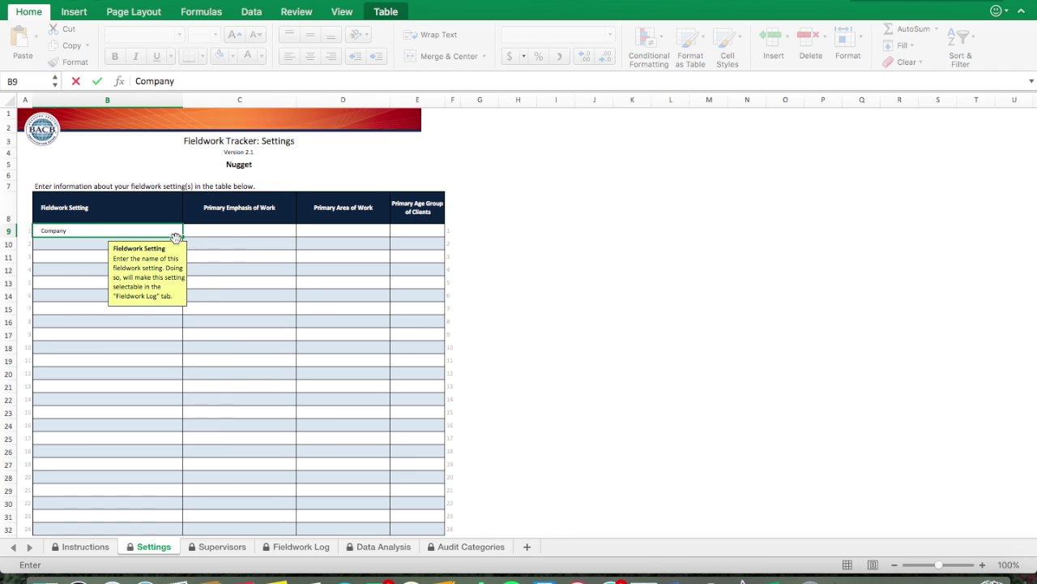
pyautogui.click(214, 256)
pyautogui.click(129, 231)
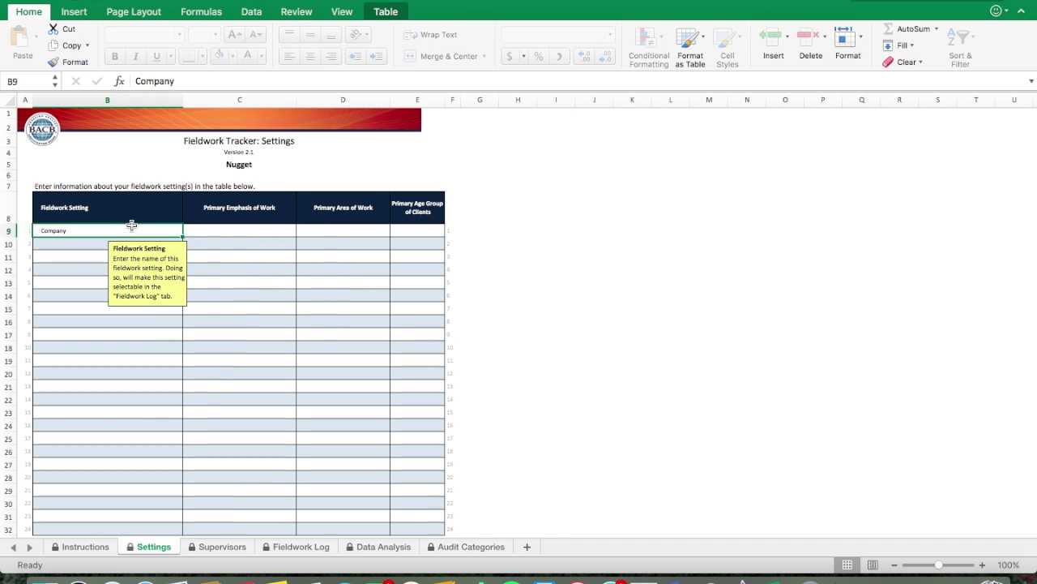
pyautogui.doubleClick(128, 230)
pyautogui.write('Name')
pyautogui.click(210, 231)
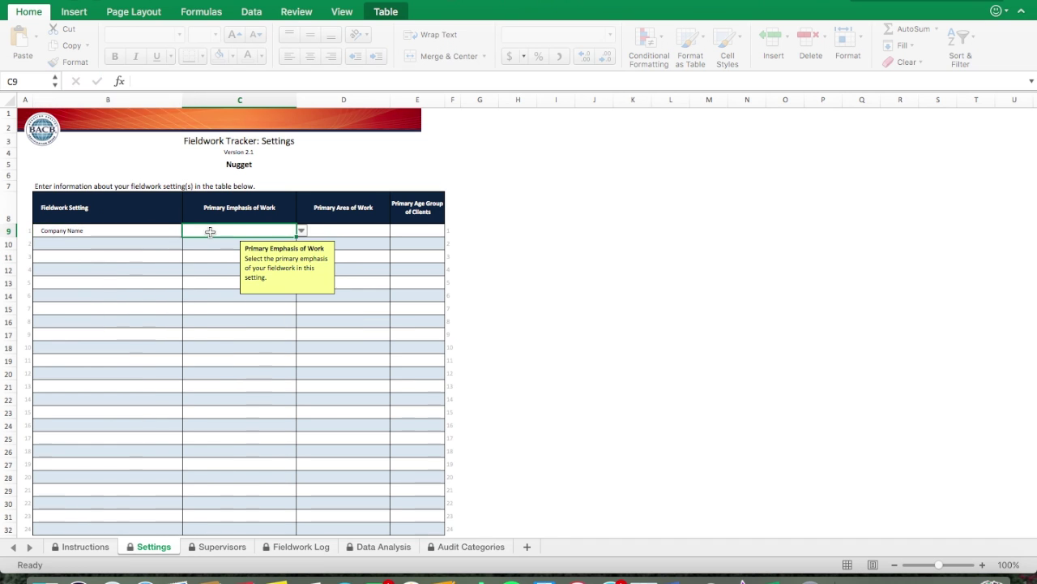
# Step: Choose Behavior Analysis from C9's Primary Emphasis of Work dropdown
pyautogui.click(153, 233)
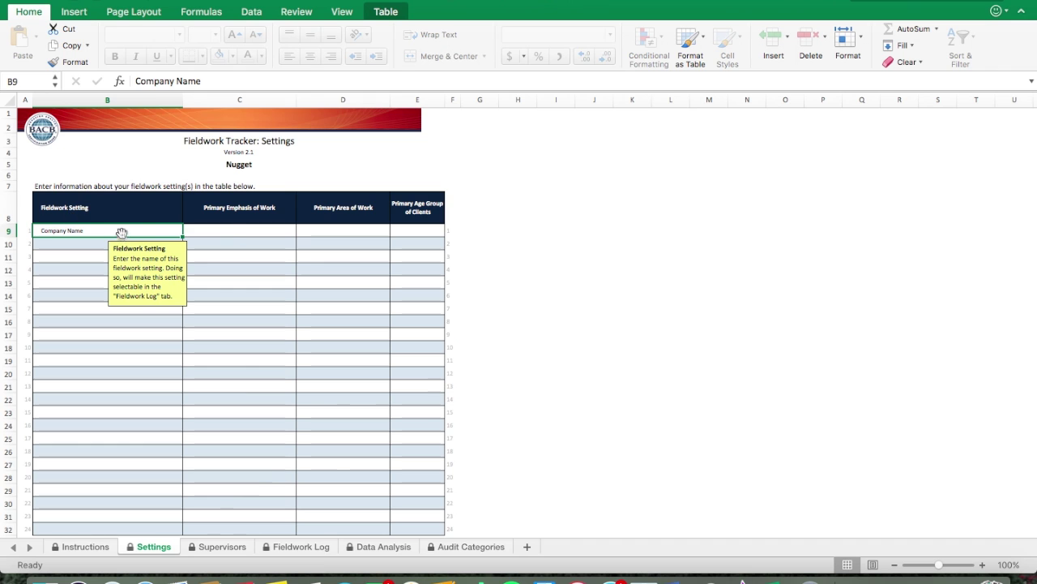
pyautogui.click(231, 235)
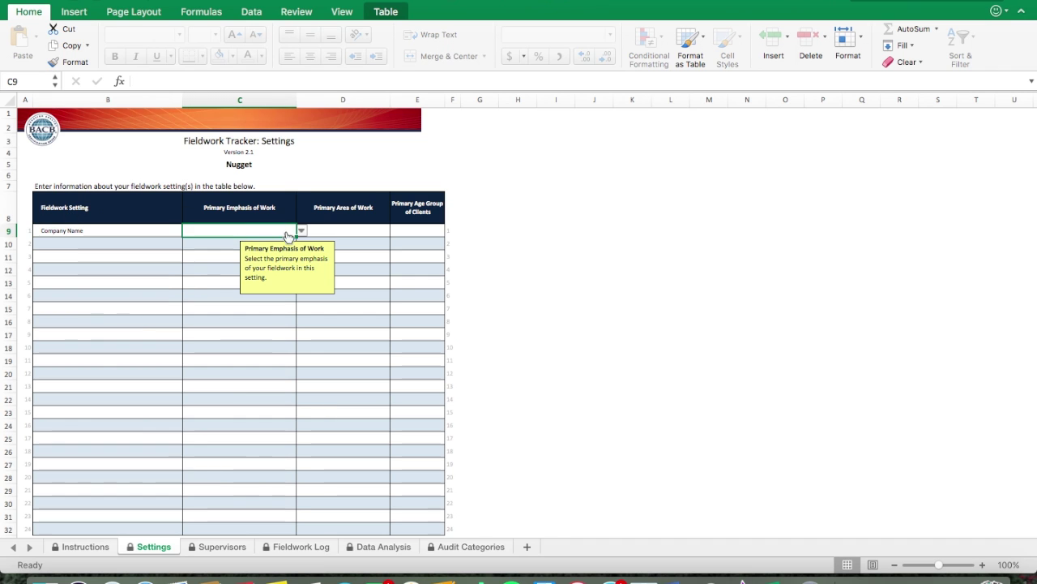
pyautogui.click(300, 232)
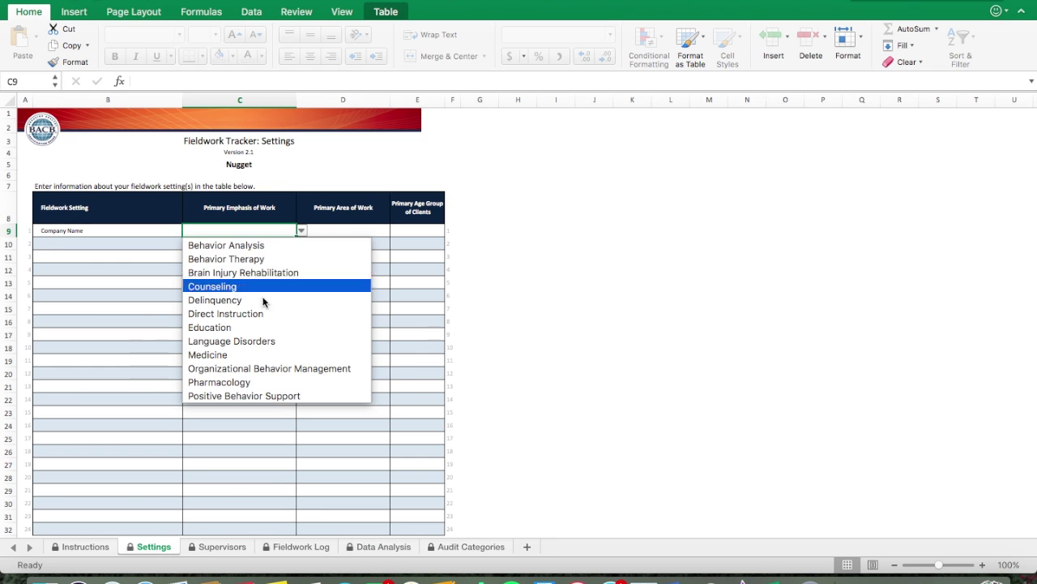
pyautogui.click(253, 244)
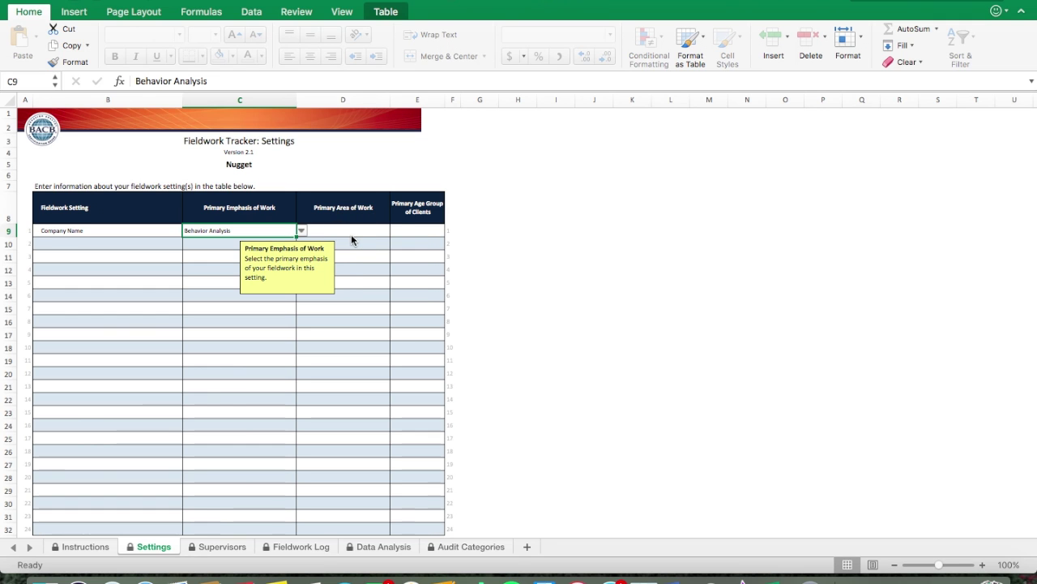
pyautogui.click(353, 237)
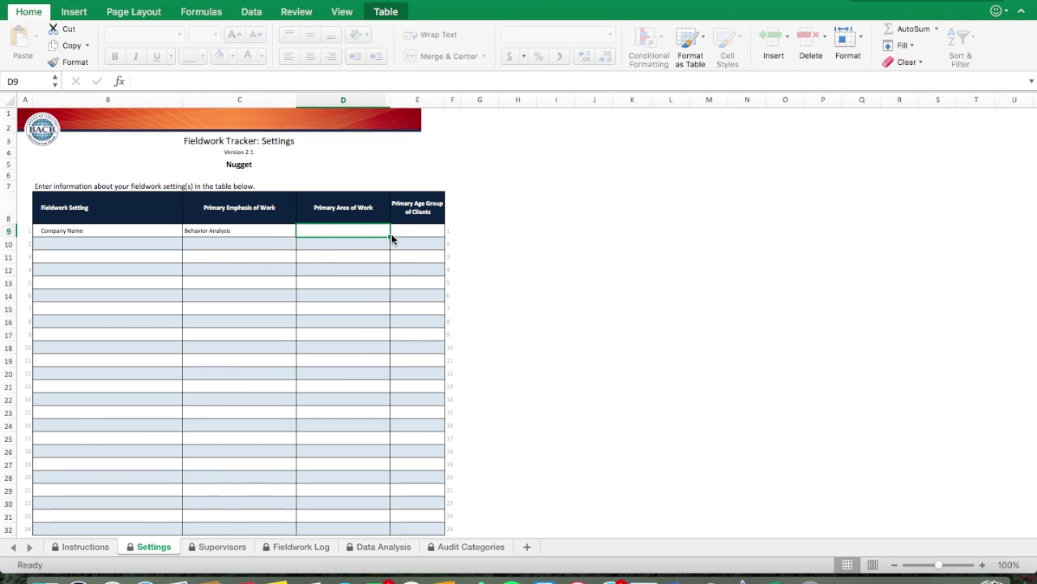
# Step: Pick Autism in D9 and Children in E9 for the Company Name row
pyautogui.click(394, 231)
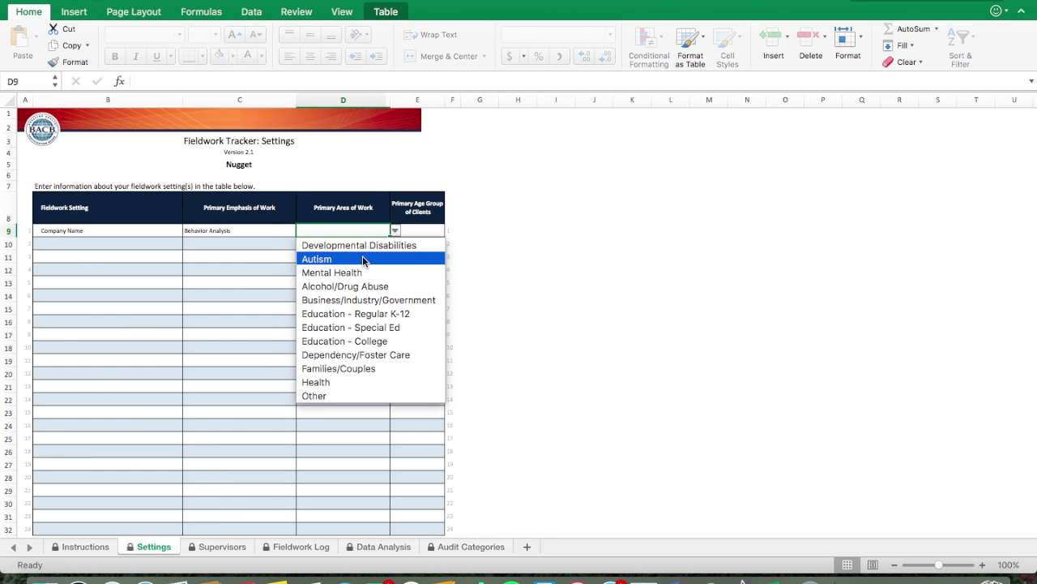
pyautogui.click(364, 259)
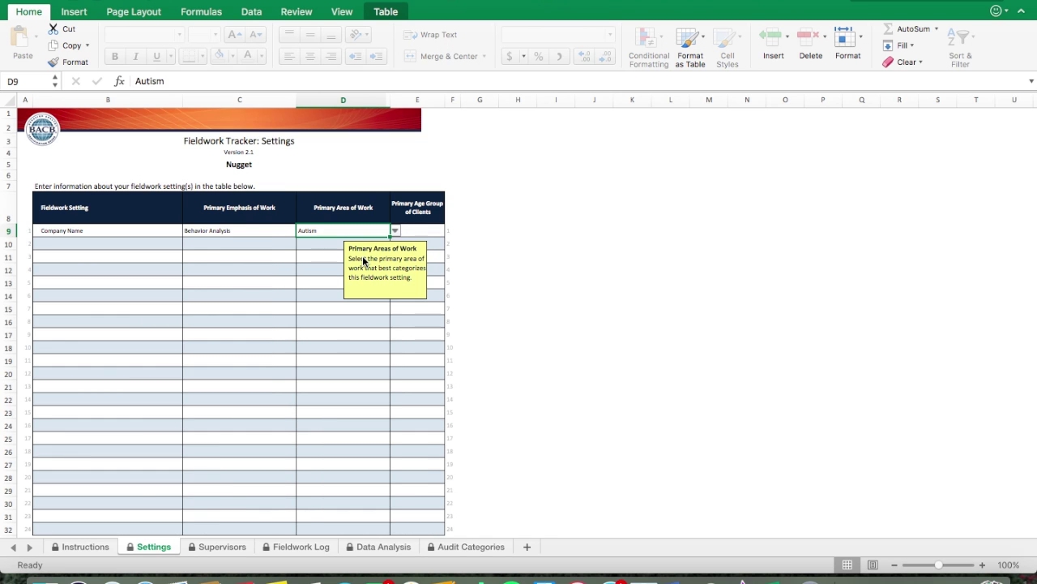
pyautogui.click(423, 234)
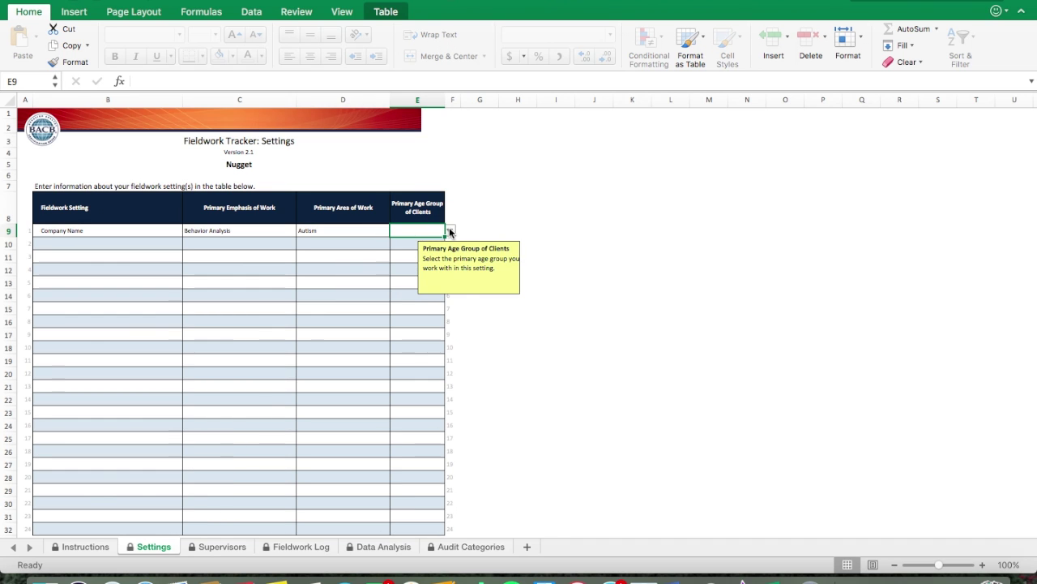
pyautogui.click(450, 231)
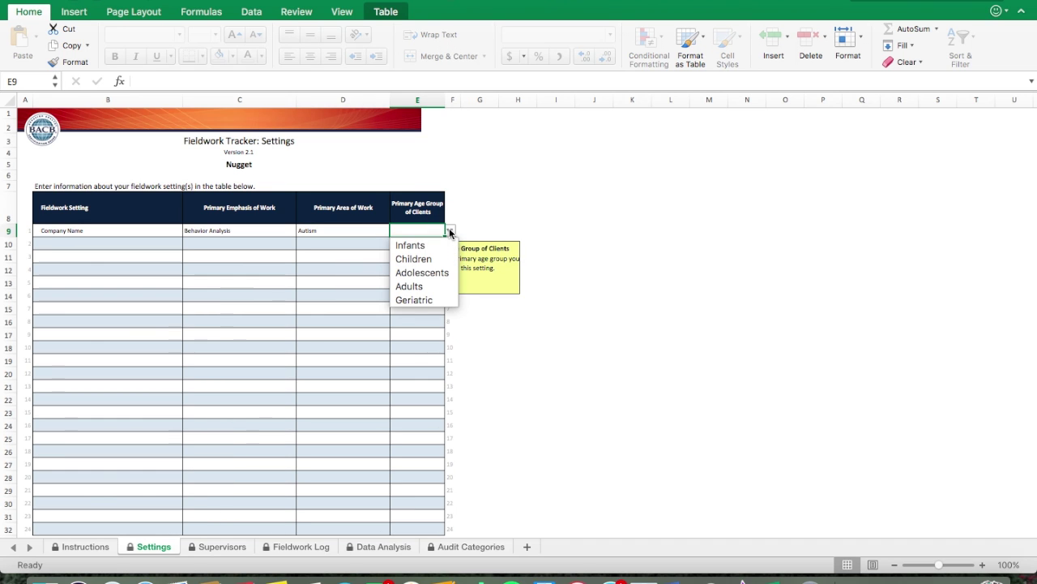
pyautogui.click(415, 259)
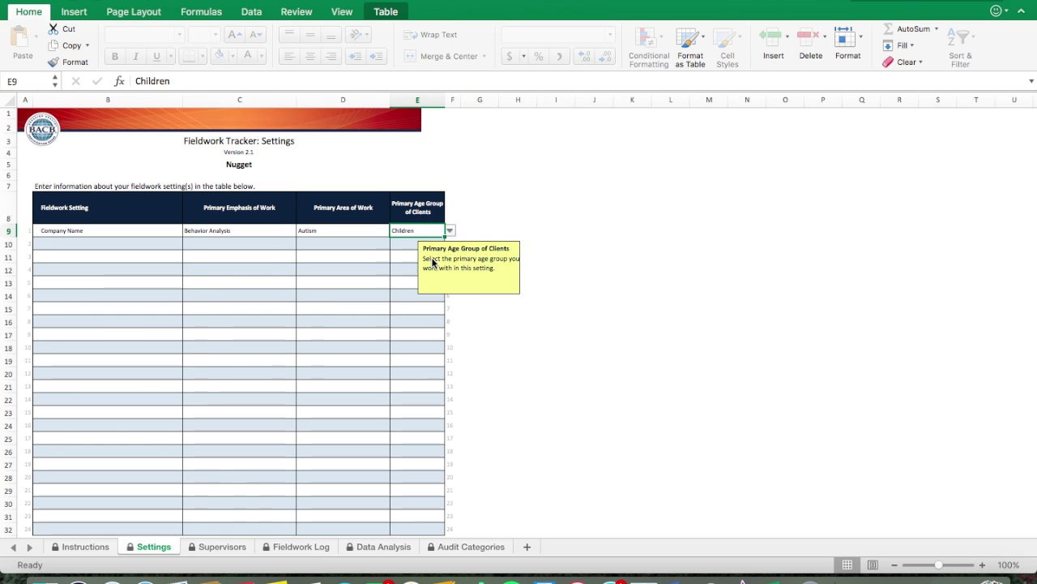
pyautogui.click(410, 281)
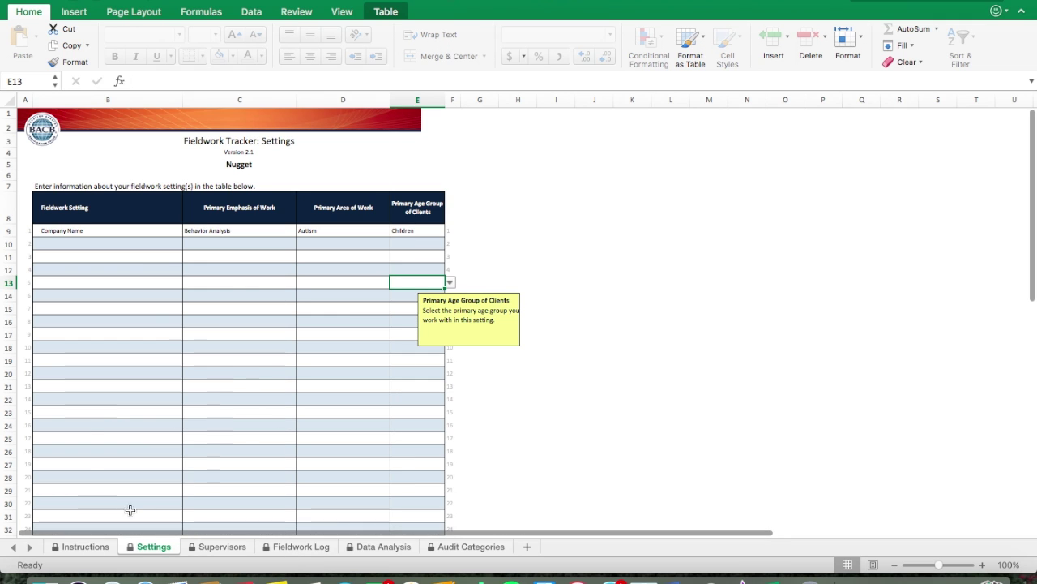
# Step: On the Supervisors sheet, enter the supervisor's full name in the first row
pyautogui.click(215, 547)
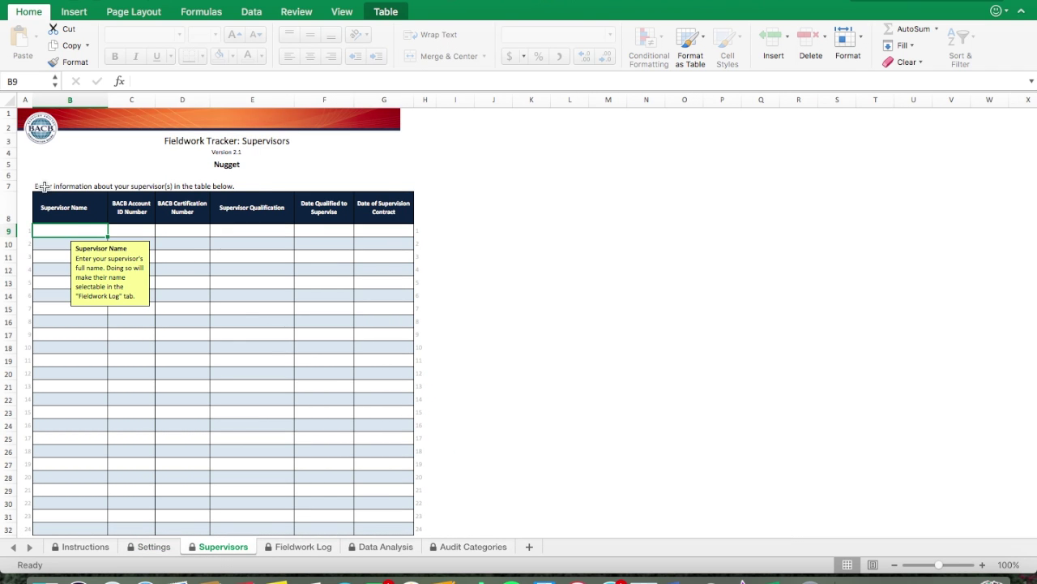
pyautogui.doubleClick(62, 231)
pyautogui.write('Mogley')
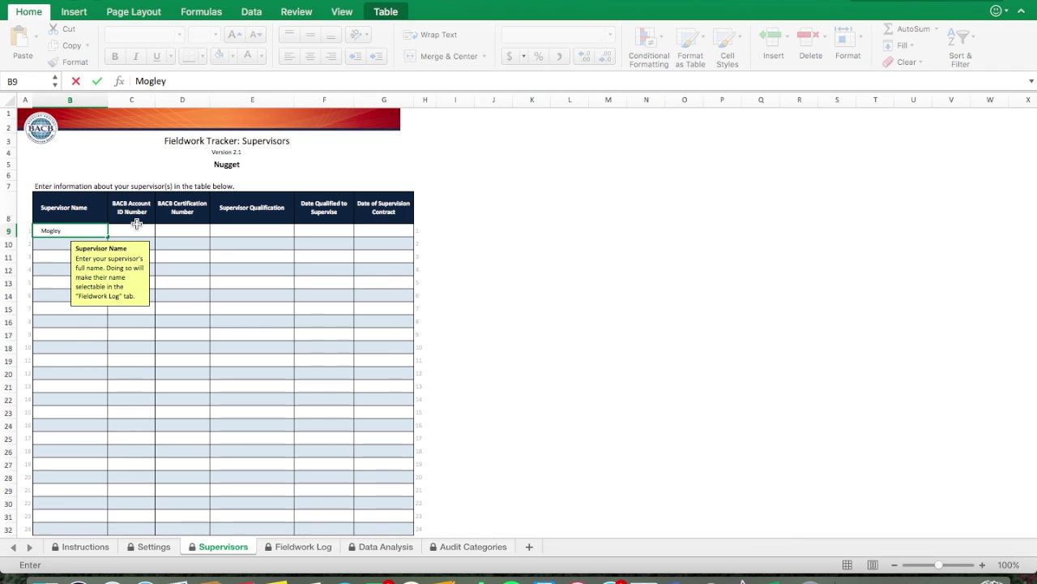
pyautogui.write(' Dog')
pyautogui.click(138, 230)
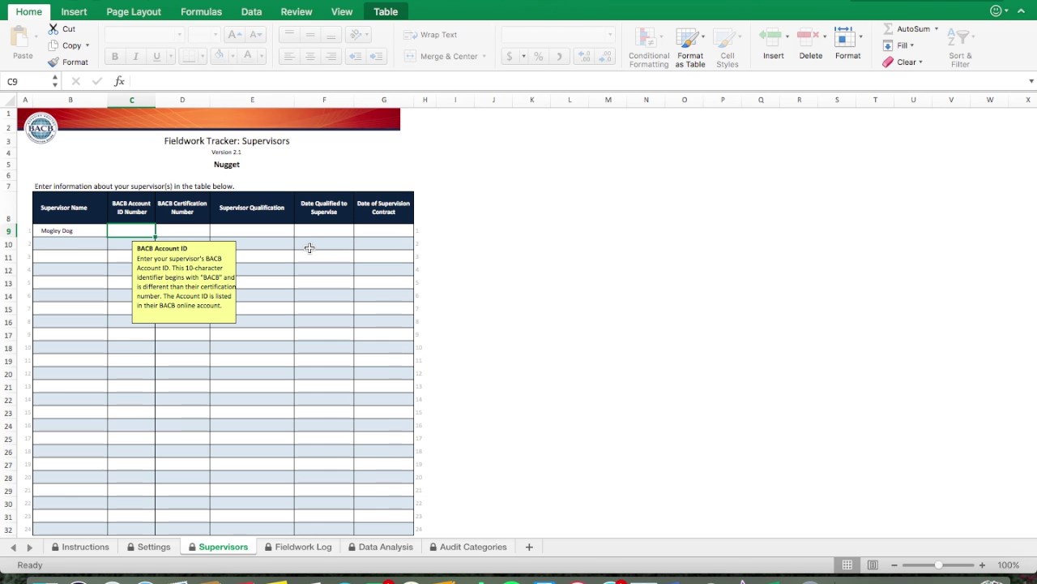
# Step: Enter the supervisor's BACB Account ID in C9
pyautogui.write('BACB')
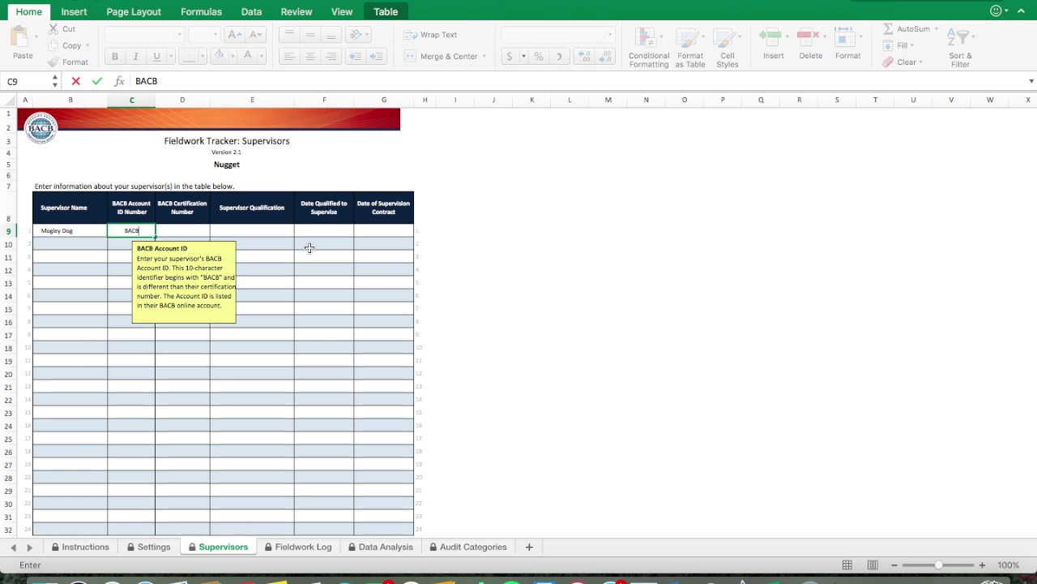
pyautogui.write('123456')
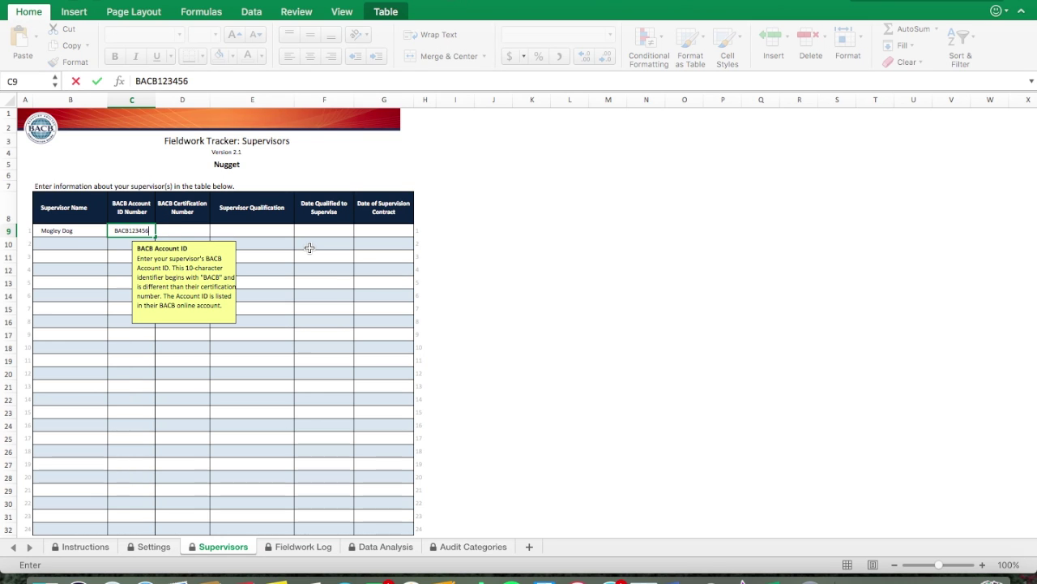
pyautogui.click(202, 231)
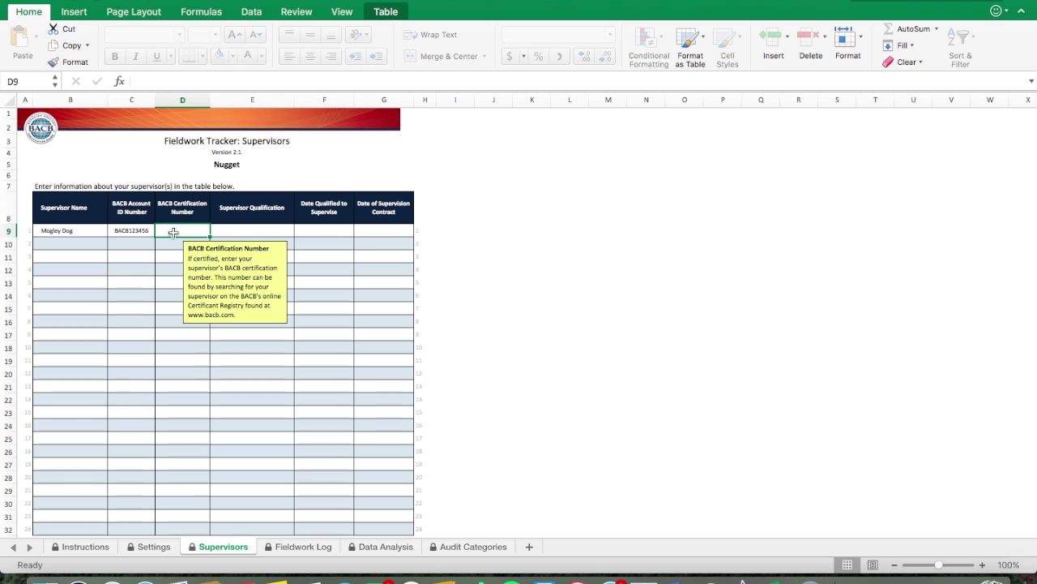
# Step: Enter the supervisor's BACB certification number in D9
pyautogui.write('1-')
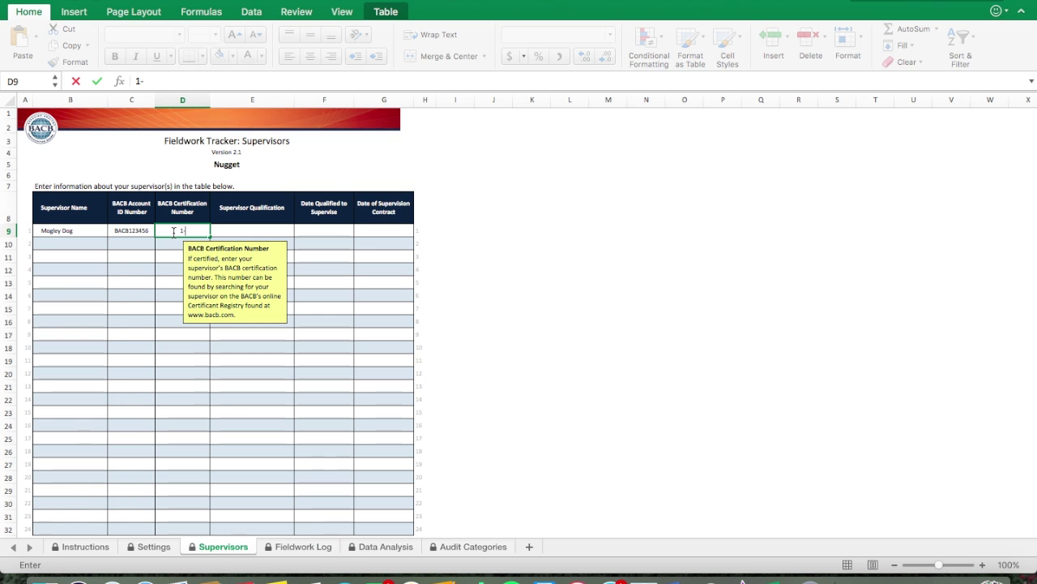
pyautogui.write('23-456')
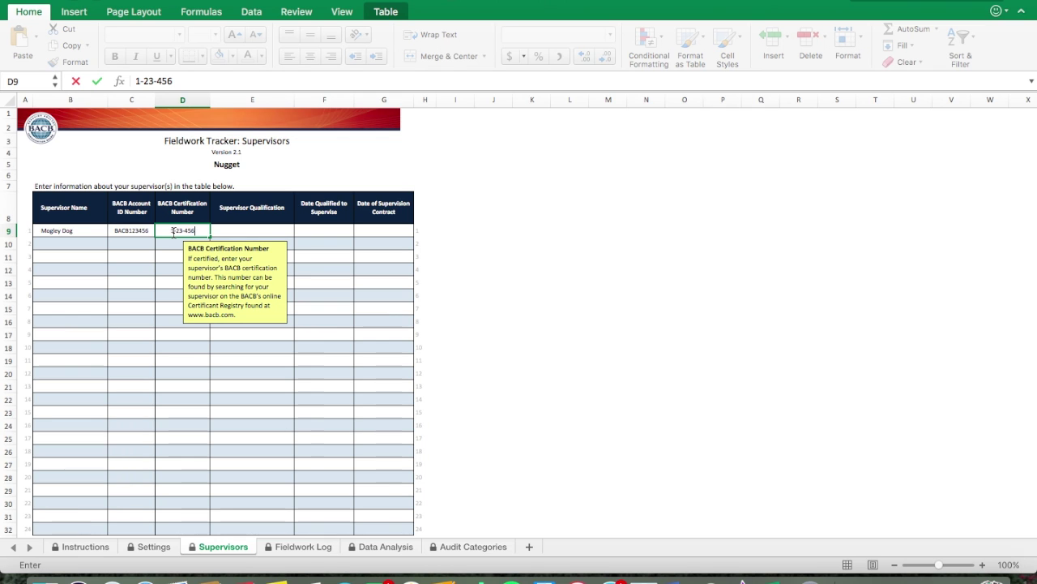
pyautogui.write('78')
pyautogui.press('Tab')
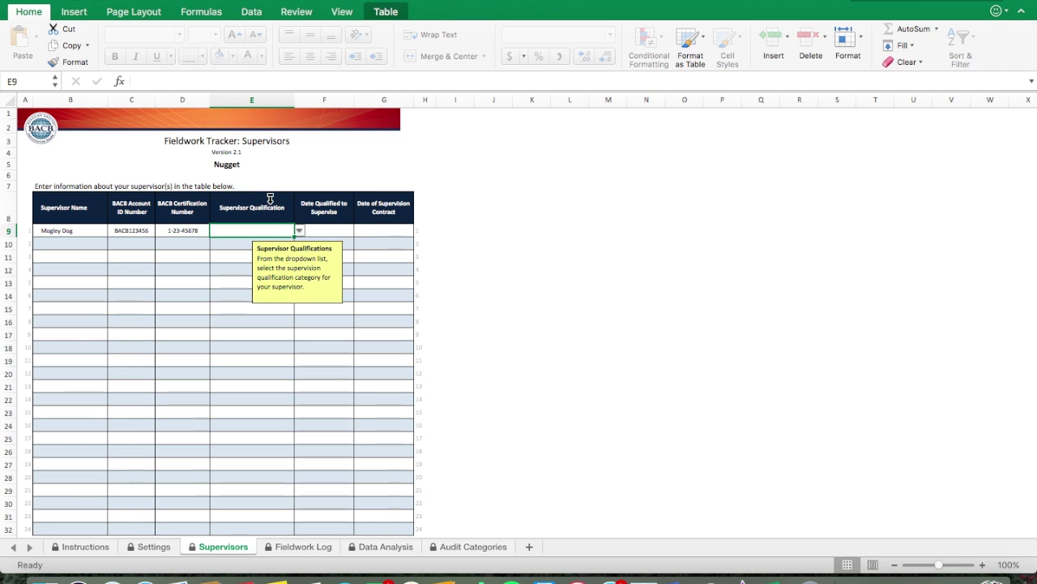
# Step: Set the supervisor qualification to BCBA/BCBA-D and return to the BACB website in Safari
pyautogui.click(299, 230)
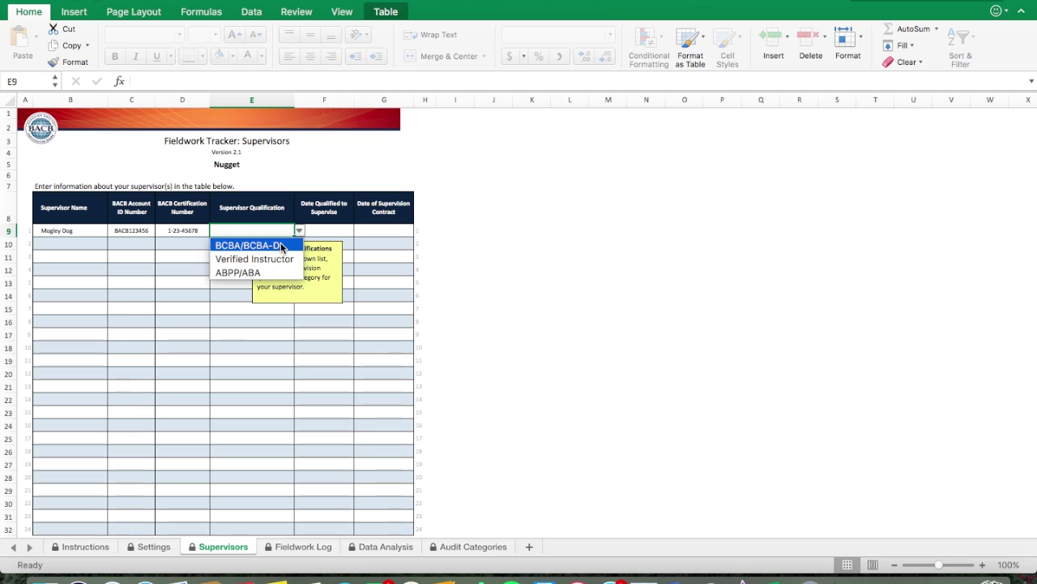
pyautogui.click(282, 245)
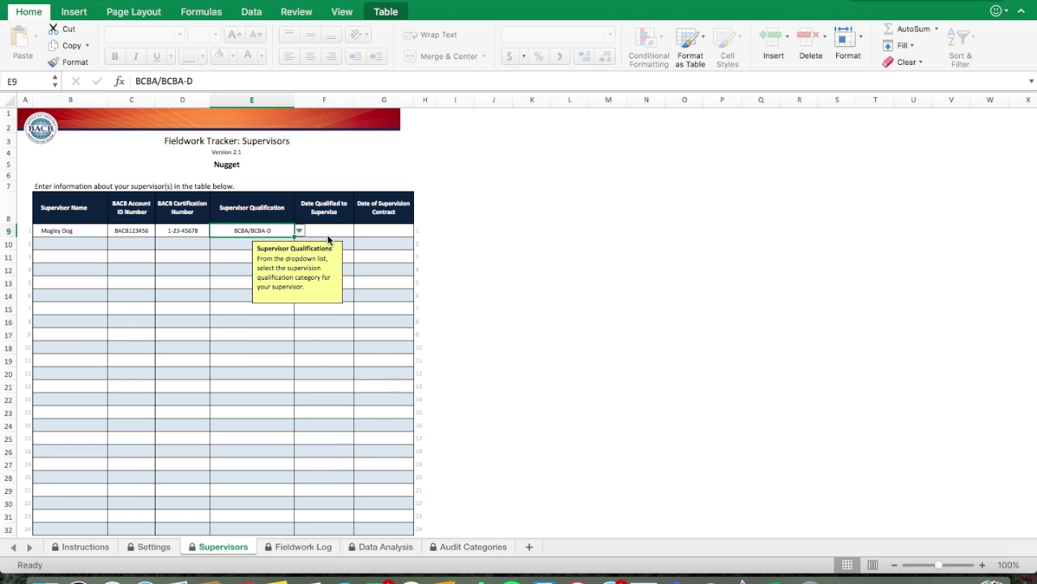
pyautogui.click(328, 234)
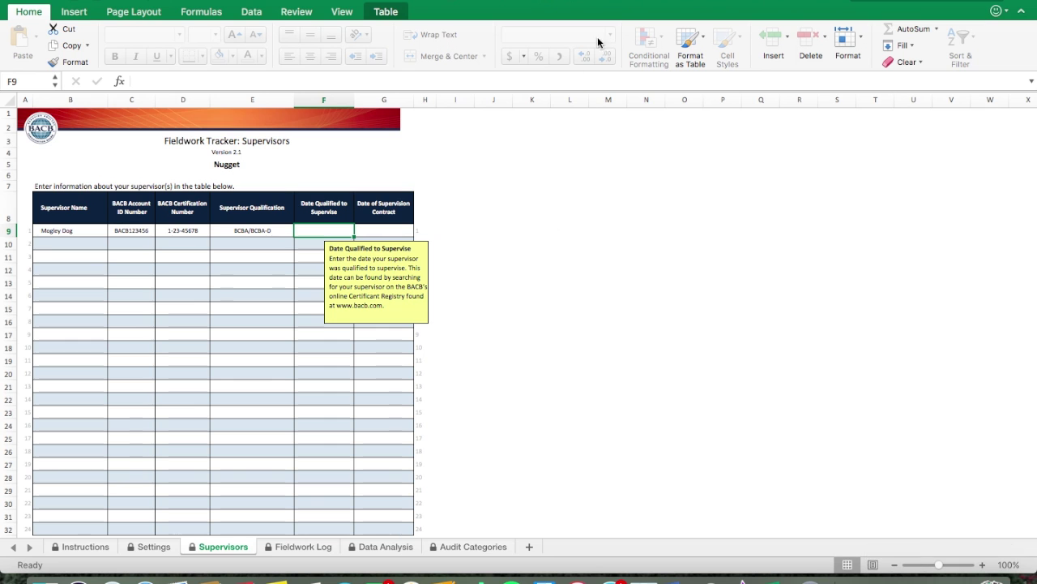
pyautogui.press('ctrl+super+f')
pyautogui.click(744, 45)
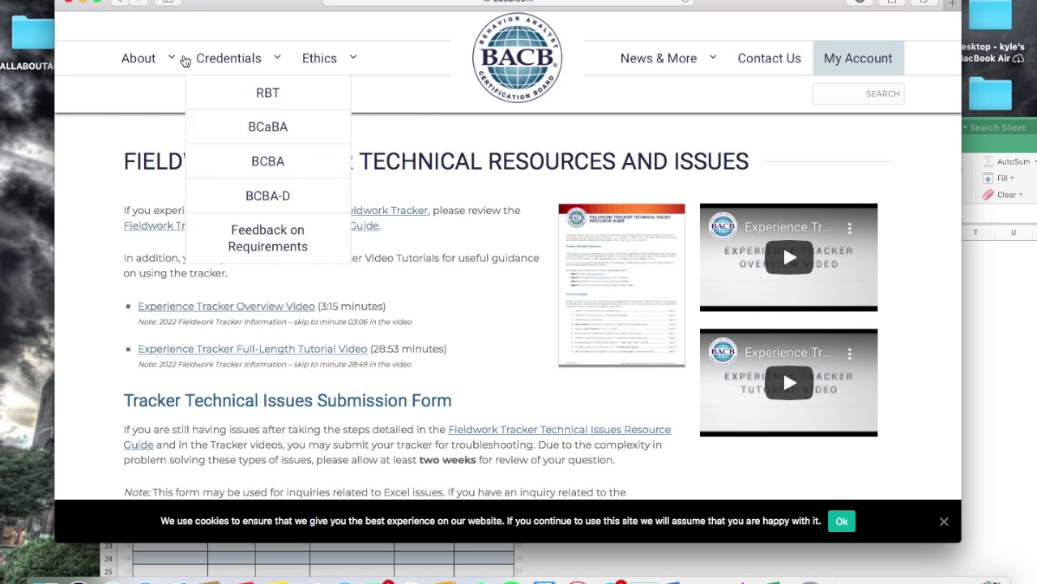
# Step: Open the BACB Certificant Registry search page from the BACB home page
pyautogui.moveTo(427, 118)
pyautogui.click(509, 68)
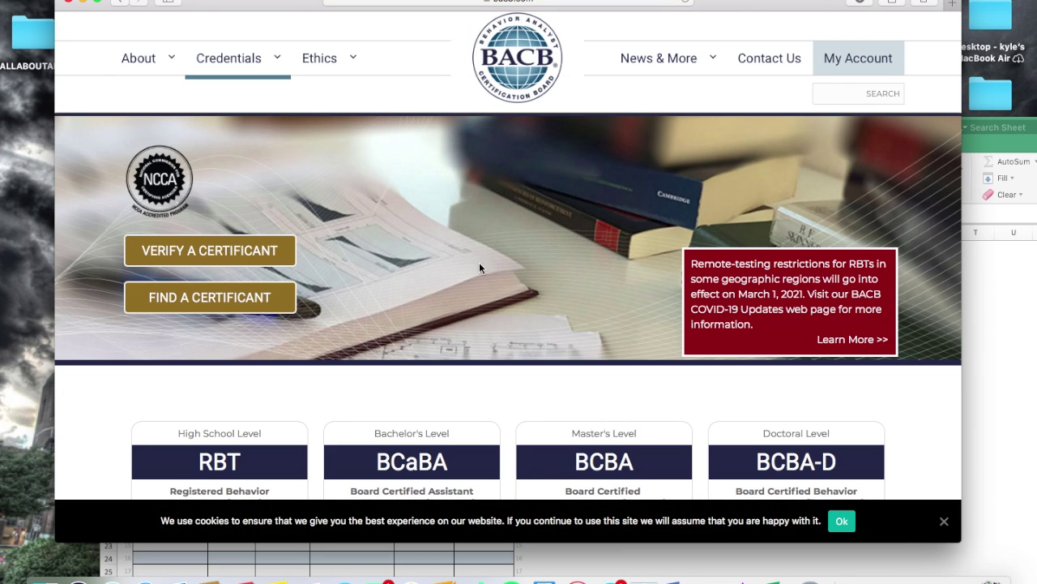
pyautogui.click(267, 301)
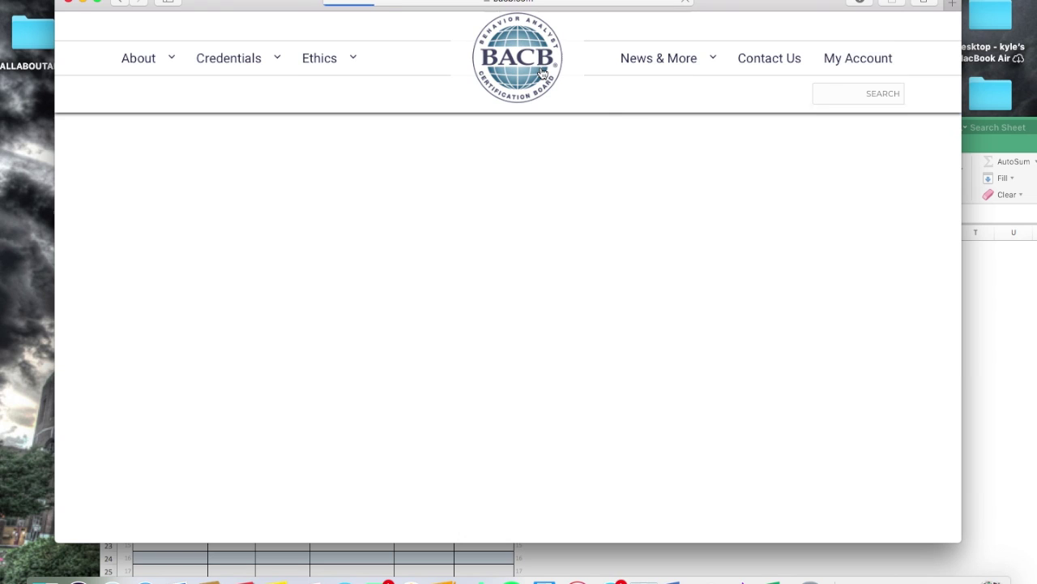
pyautogui.scroll(-3, 136, 347)
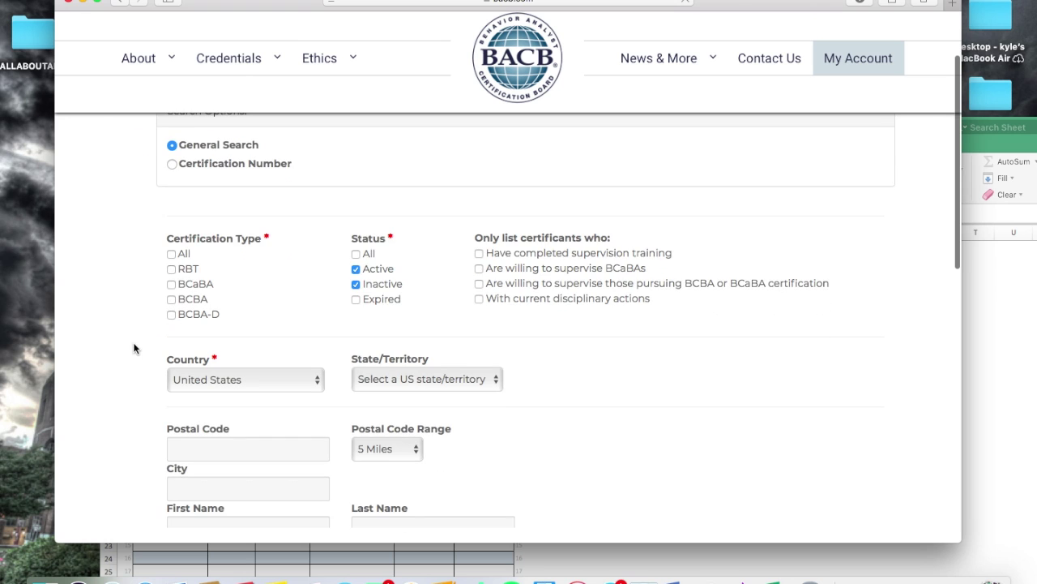
pyautogui.scroll(1, 214, 177)
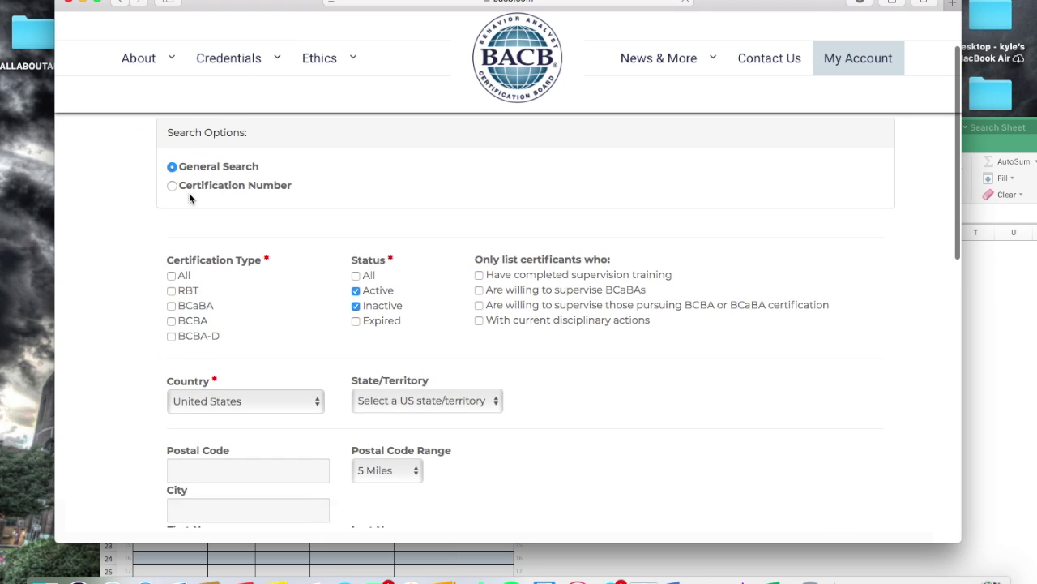
pyautogui.scroll(-5, 192, 237)
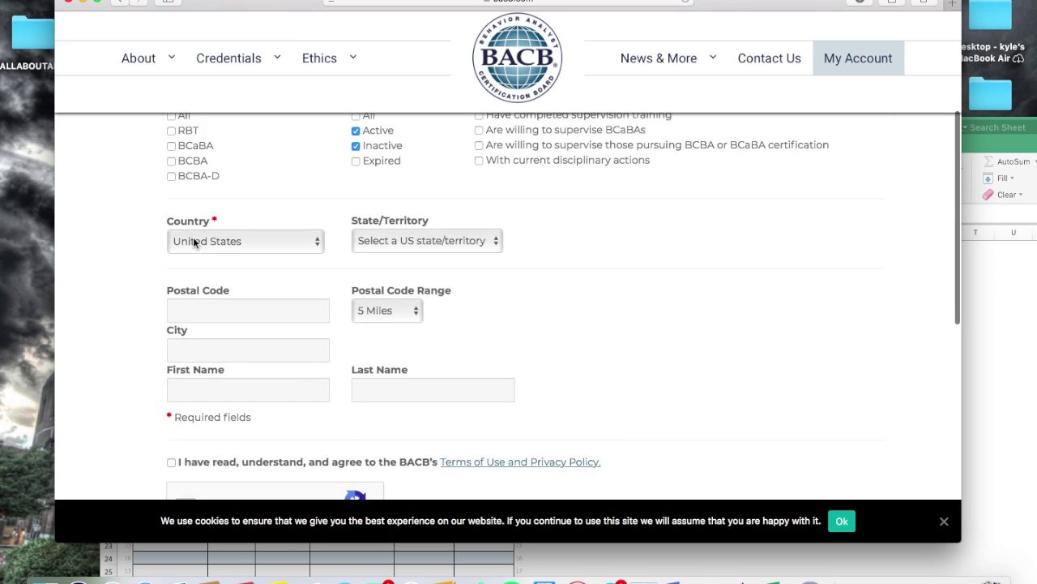
pyautogui.scroll(-2, 409, 354)
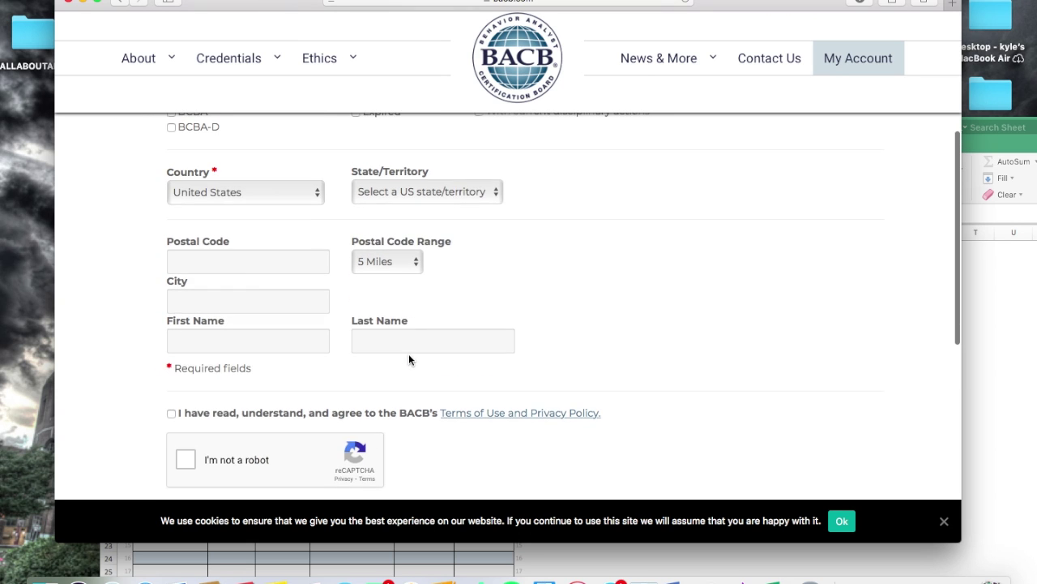
pyautogui.scroll(2, 250, 276)
pyautogui.scroll(5, 250, 281)
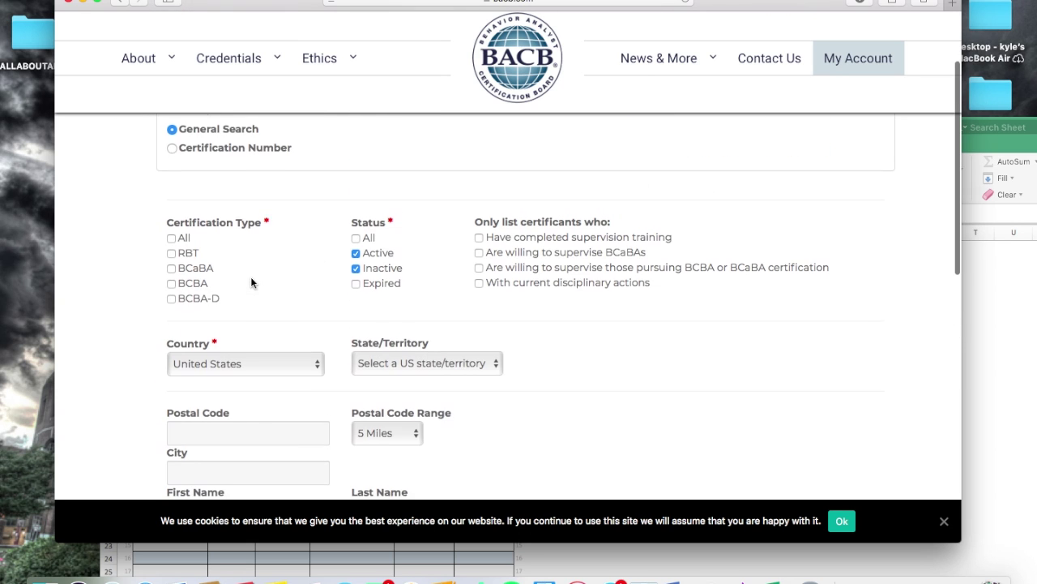
pyautogui.scroll(5, 414, 211)
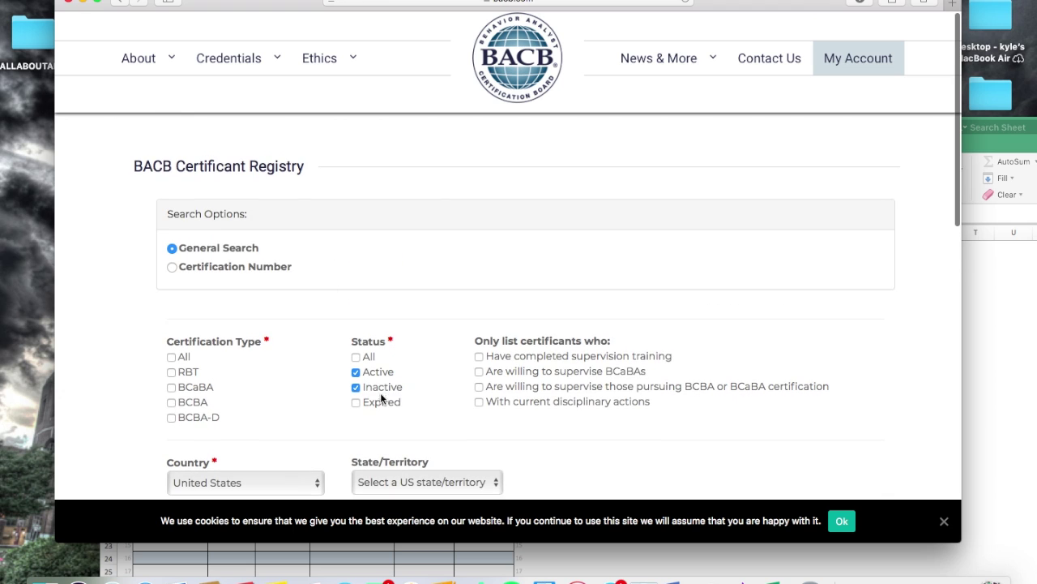
# Step: Switch the registry search option to Certification Number, then return to the Excel spreadsheet
pyautogui.click(173, 267)
pyautogui.scroll(-3, 157, 332)
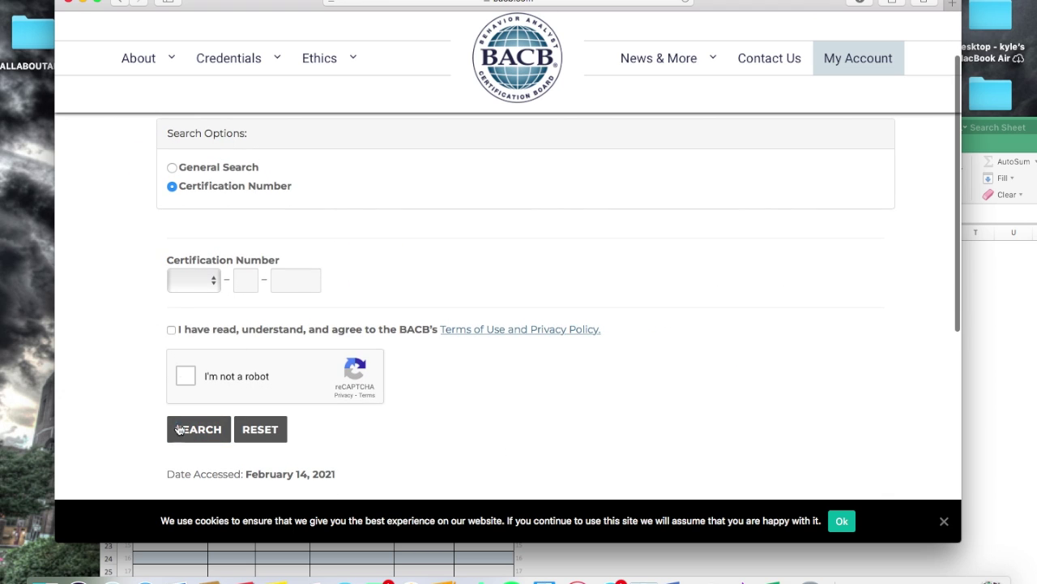
pyautogui.scroll(-4, 246, 324)
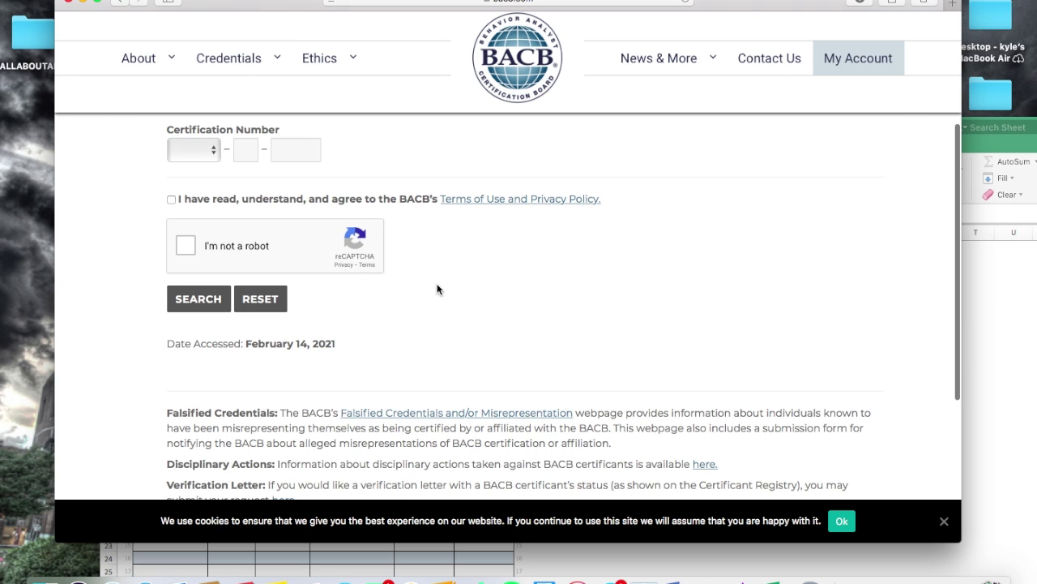
pyautogui.scroll(7, 489, 246)
pyautogui.click(984, 277)
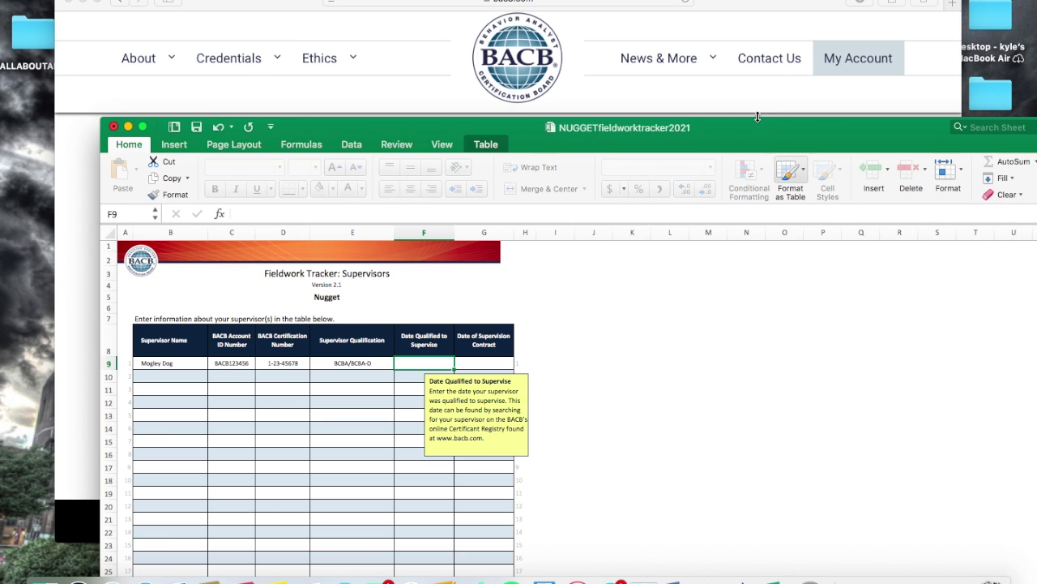
# Step: Enter 2/14/21 in both Date Qualified to Supervise (F9) and Date of Supervision Contract (G9)
pyautogui.moveTo(769, 119); pyautogui.dragTo(667, 0)
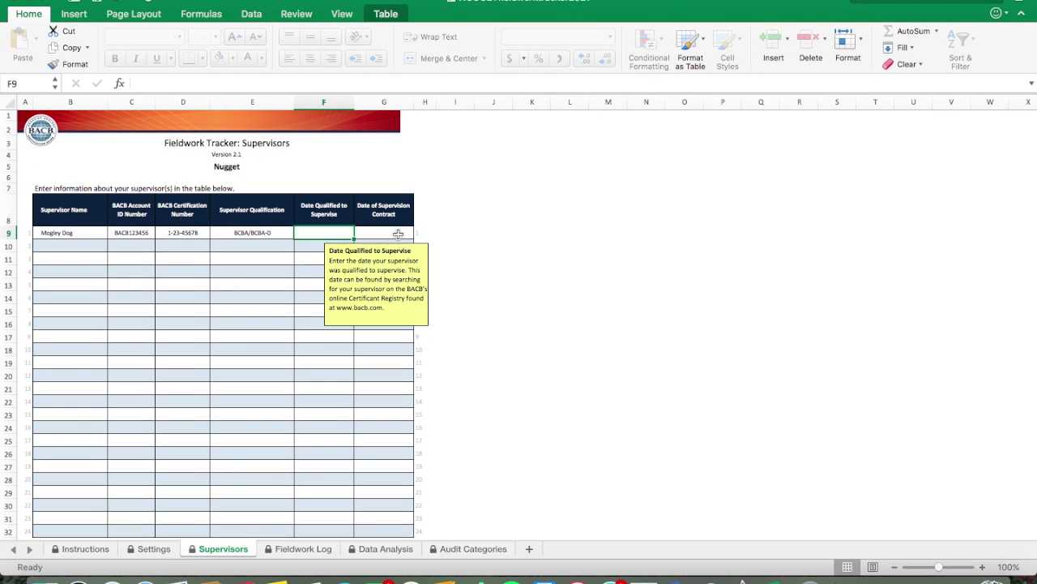
pyautogui.click(393, 231)
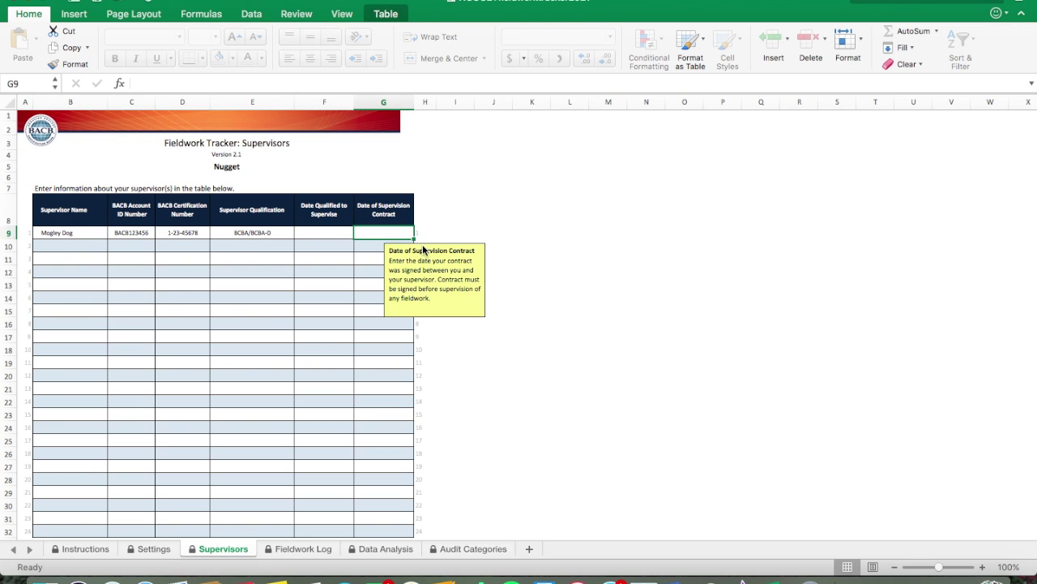
pyautogui.click(317, 230)
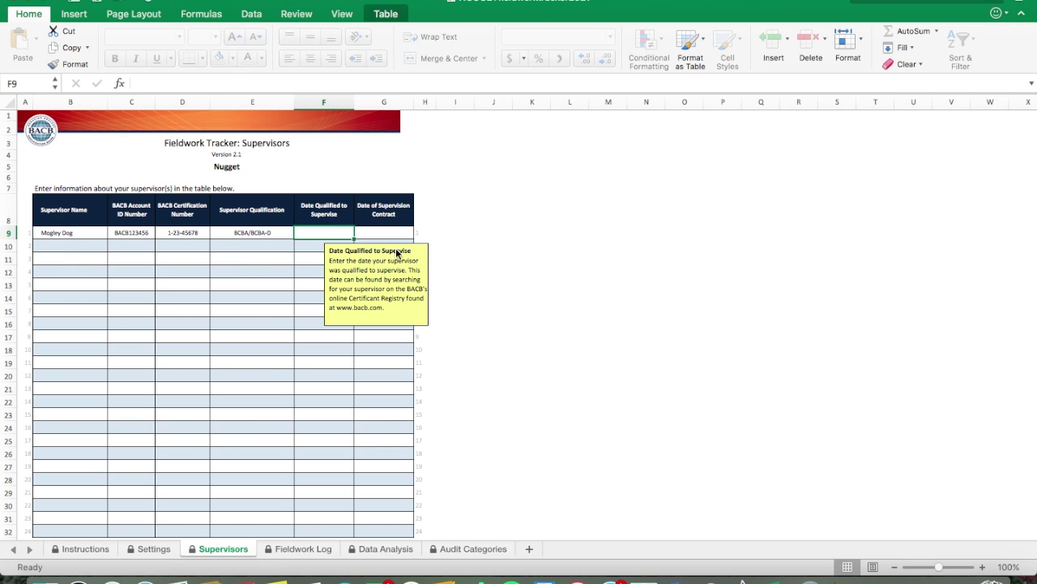
pyautogui.write('2/14/21')
pyautogui.press('Tab')
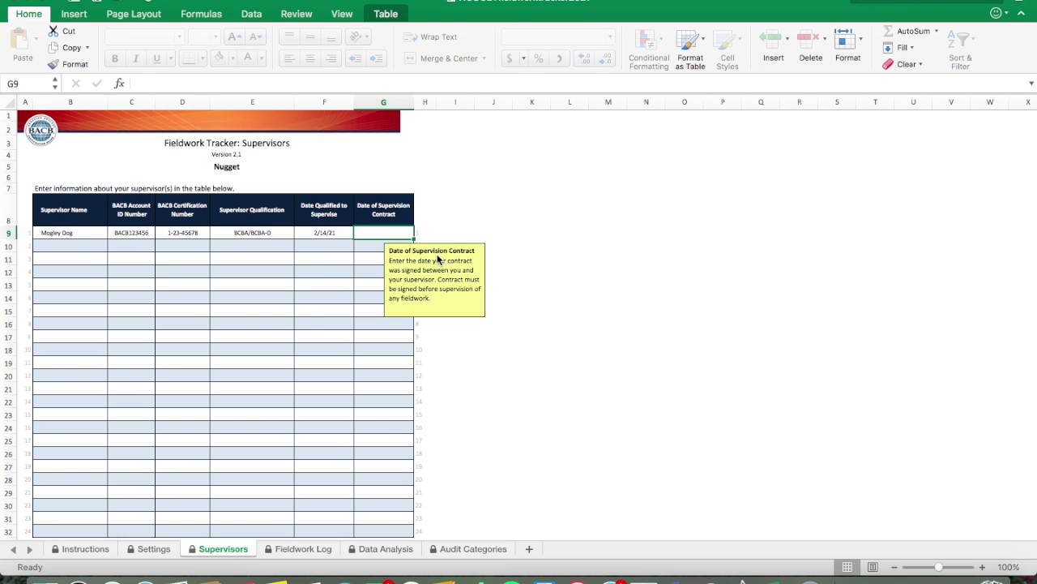
pyautogui.write('2/14/21')
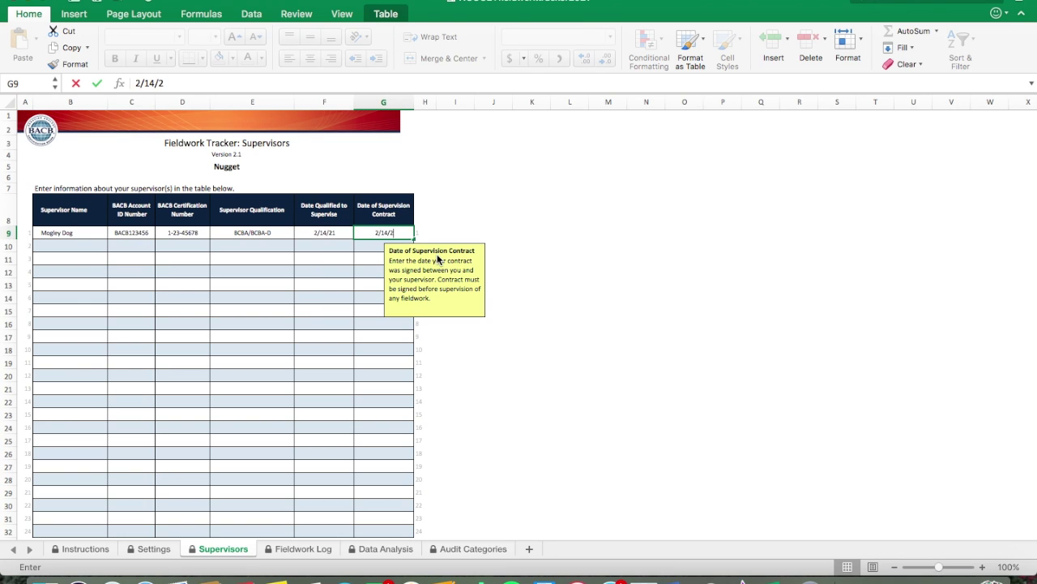
pyautogui.press('Return')
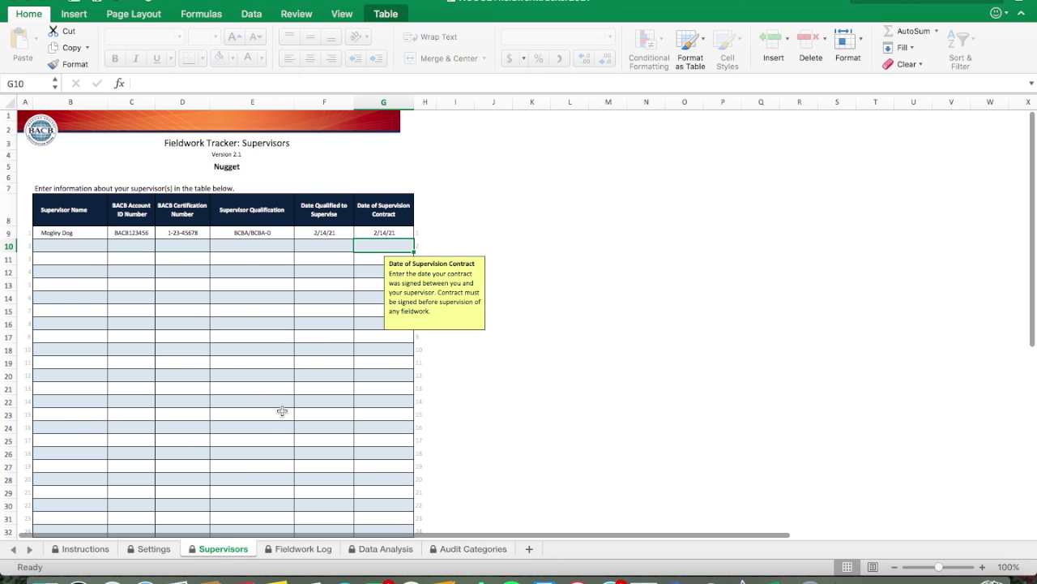
# Step: On the Fieldwork Log sheet, choose Supervised Fieldwork as the fieldwork type in B9
pyautogui.click(283, 554)
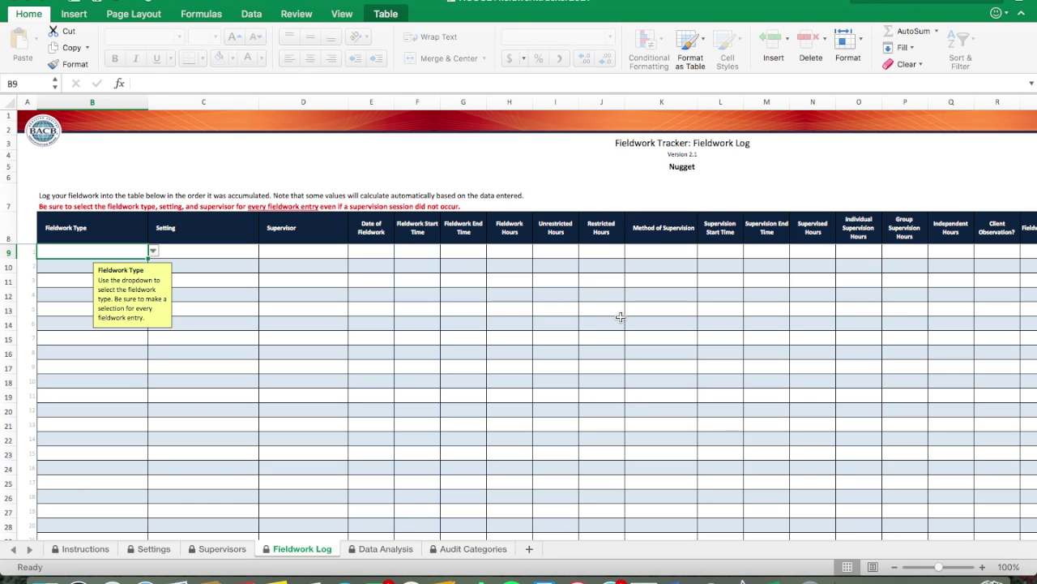
pyautogui.hscroll(2, 286, 294)
pyautogui.hscroll(-3, 286, 294)
pyautogui.click(154, 251)
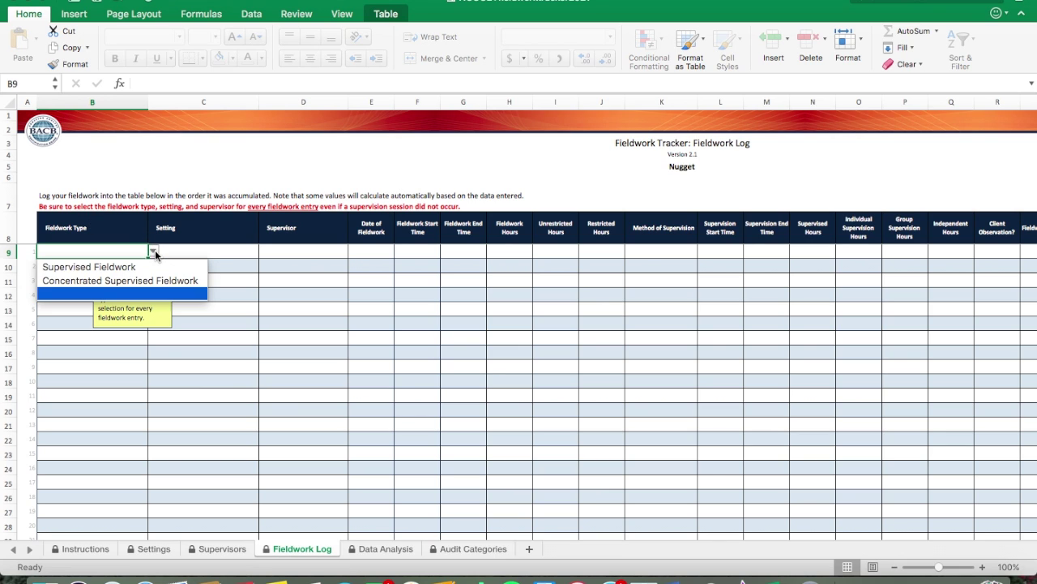
pyautogui.click(96, 267)
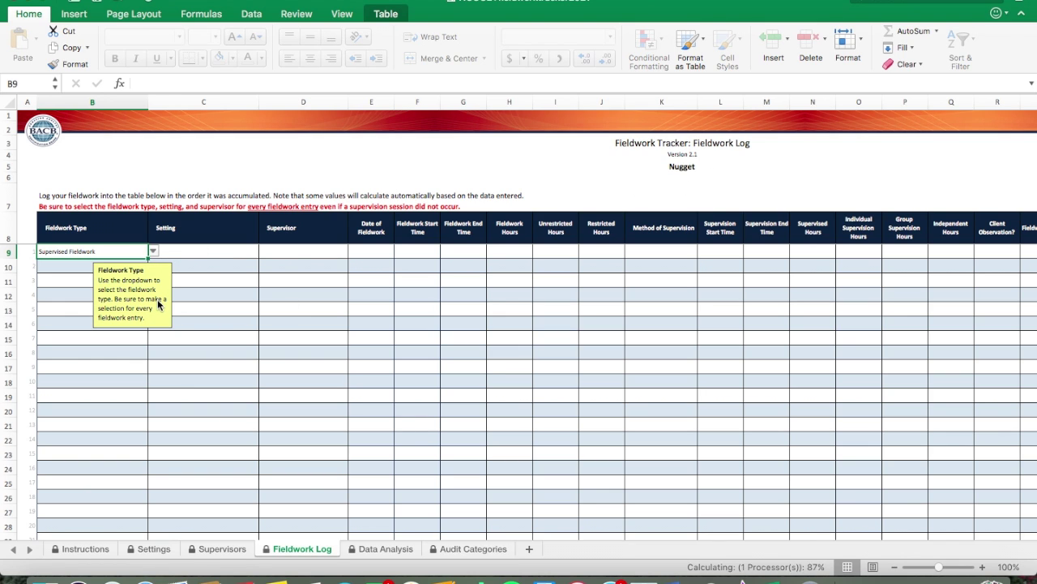
pyautogui.click(157, 252)
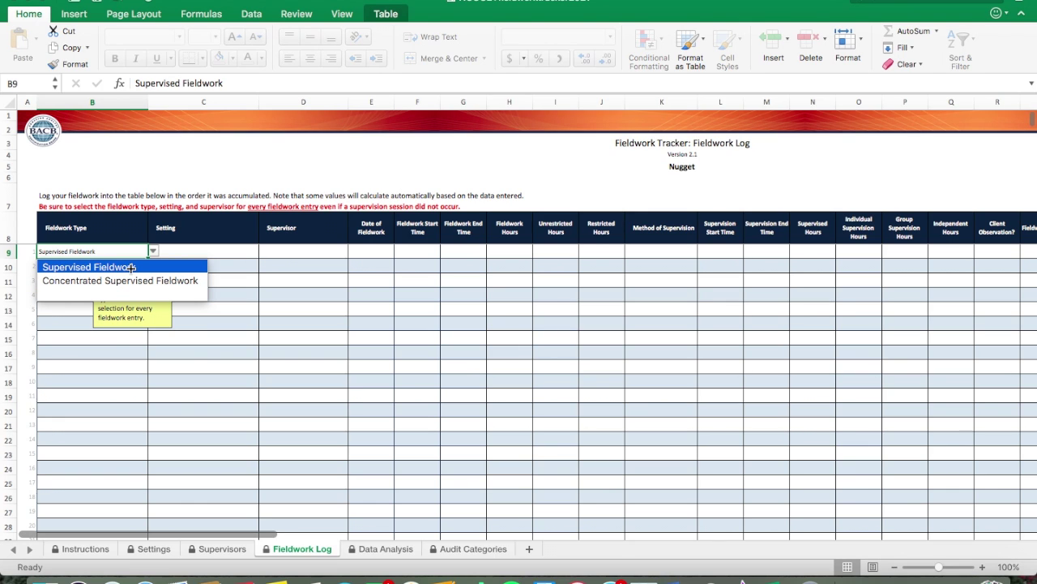
pyautogui.click(131, 267)
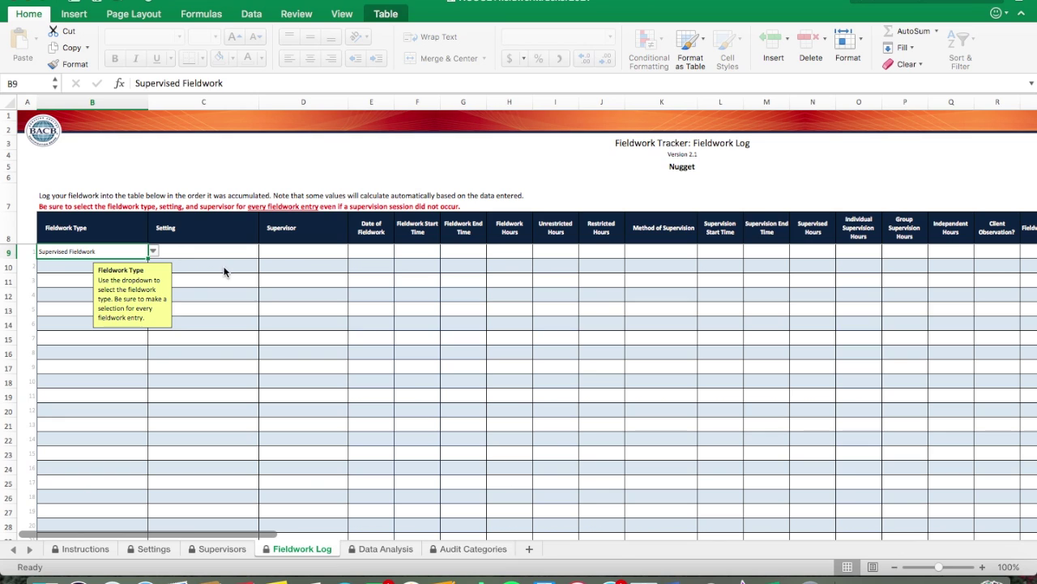
pyautogui.press('Tab')
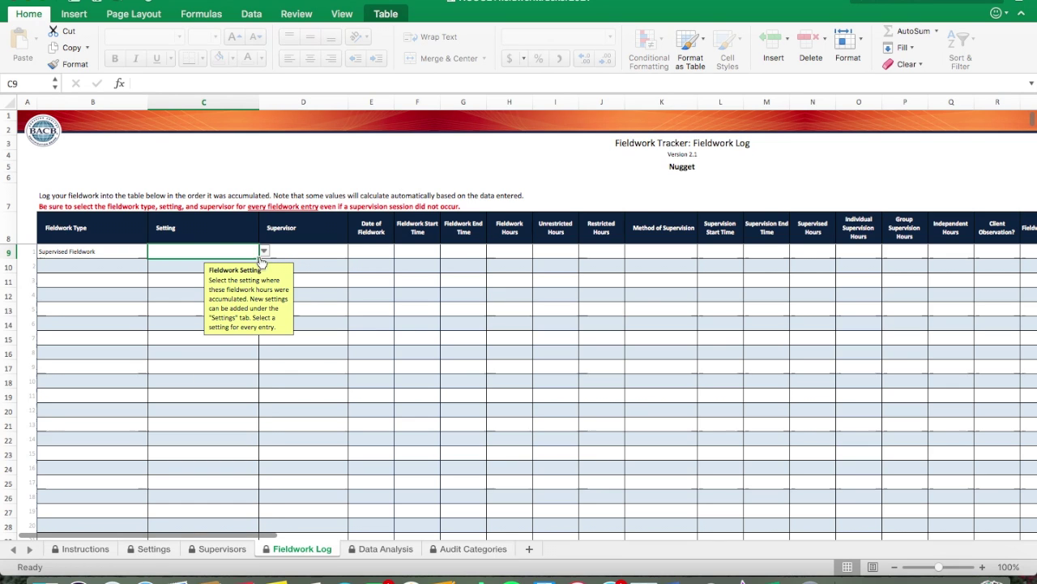
# Step: Set the first entry's Setting (C9) to Company Name and its Supervisor (D9) to the listed supervisor
pyautogui.click(263, 252)
pyautogui.click(218, 269)
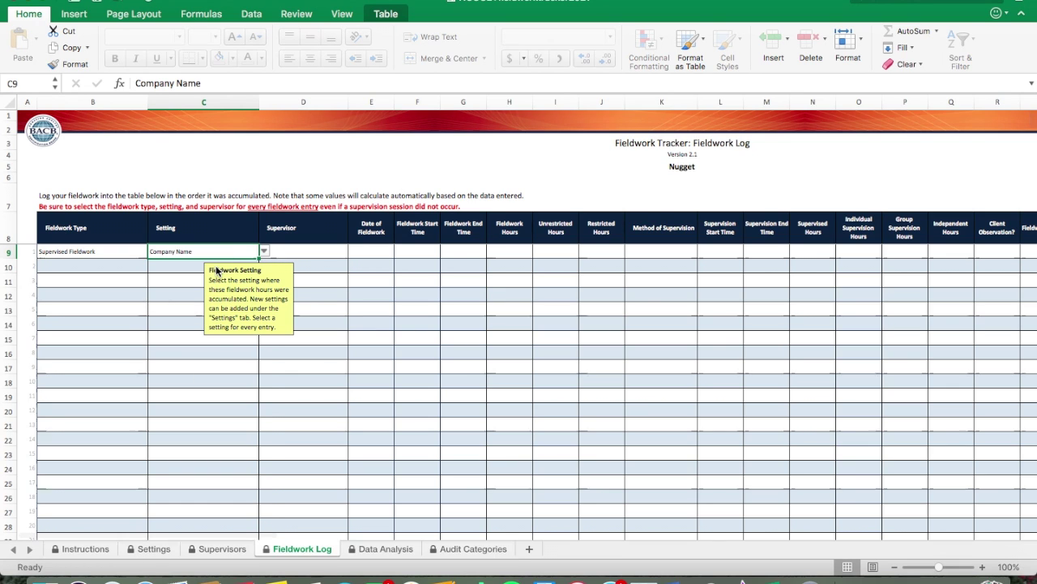
pyautogui.click(289, 256)
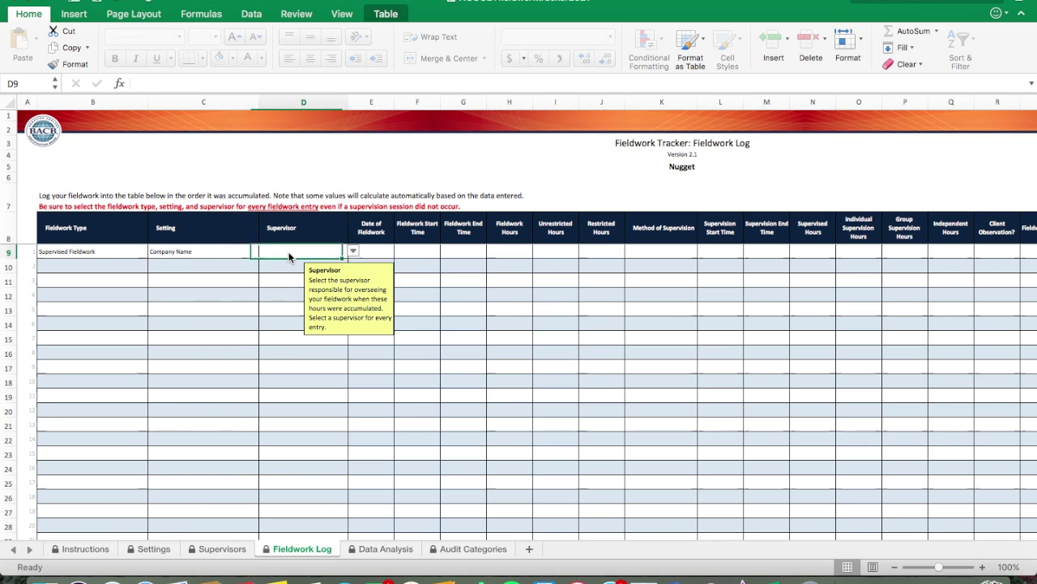
pyautogui.click(353, 251)
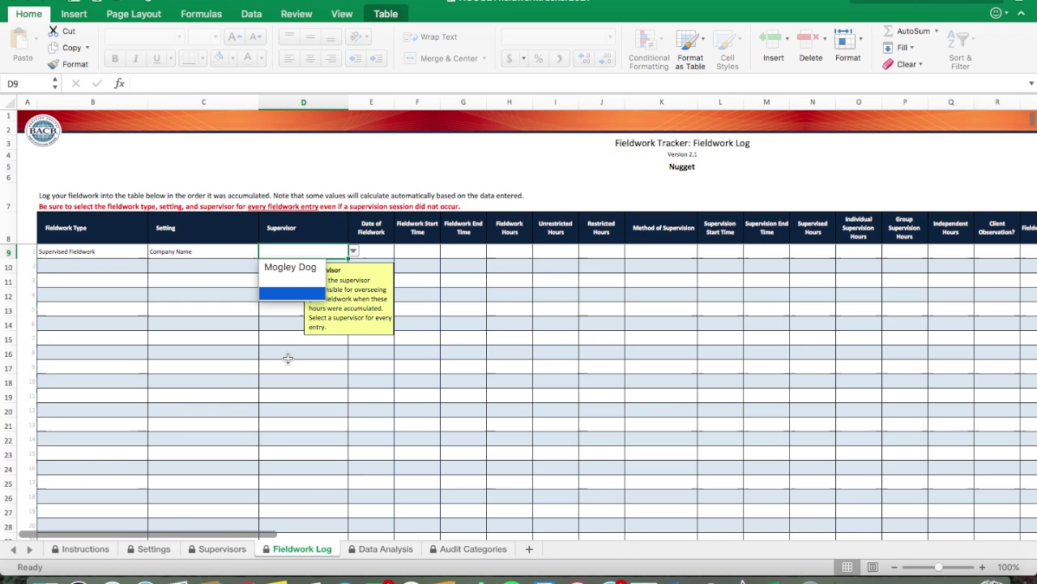
pyautogui.click(293, 268)
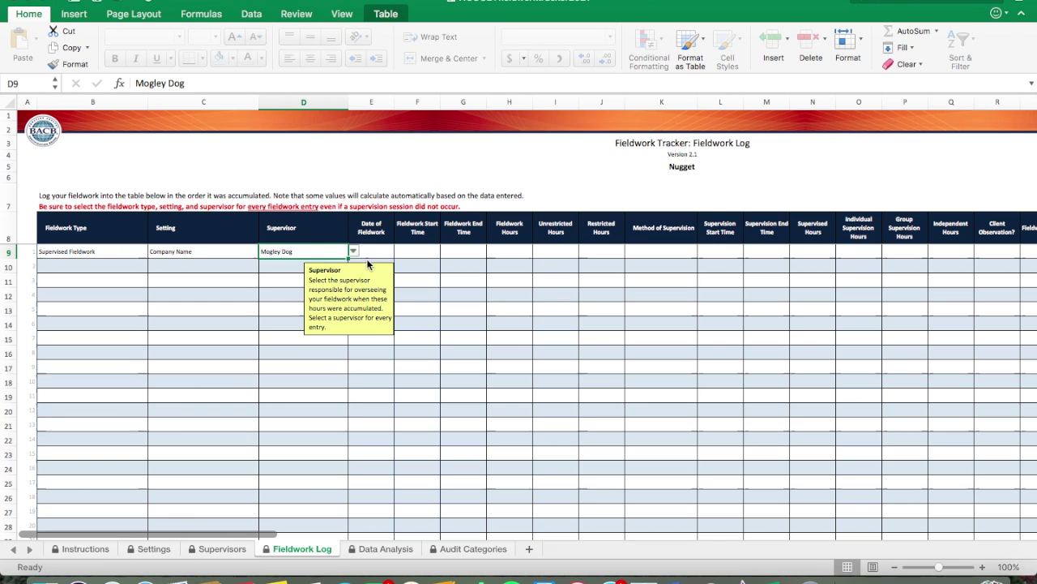
pyautogui.click(381, 252)
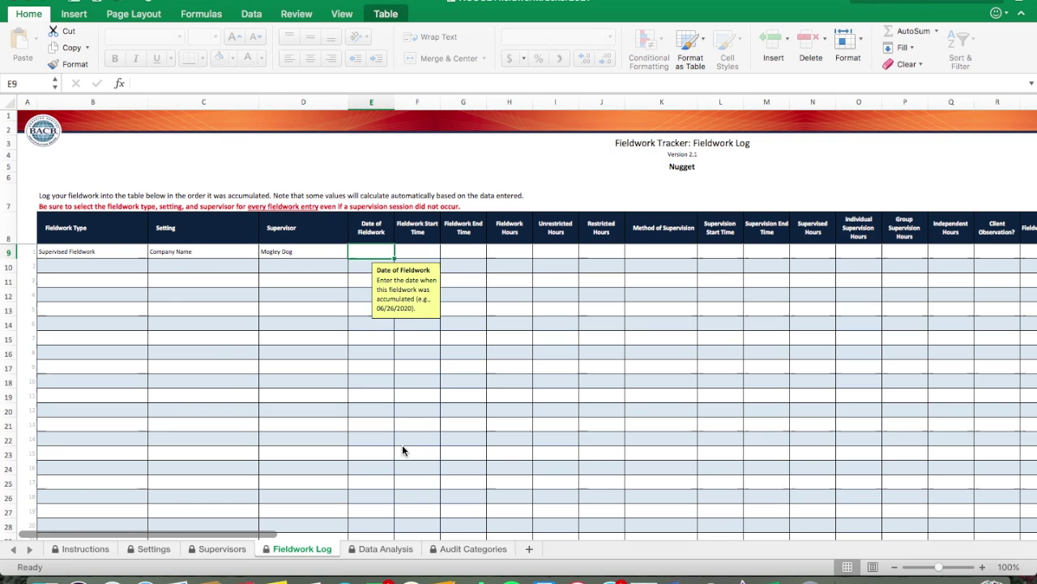
# Step: Enter 2/8/21 as the first entry's fieldwork date in E9
pyautogui.write('2/8/21')
pyautogui.press('Return')
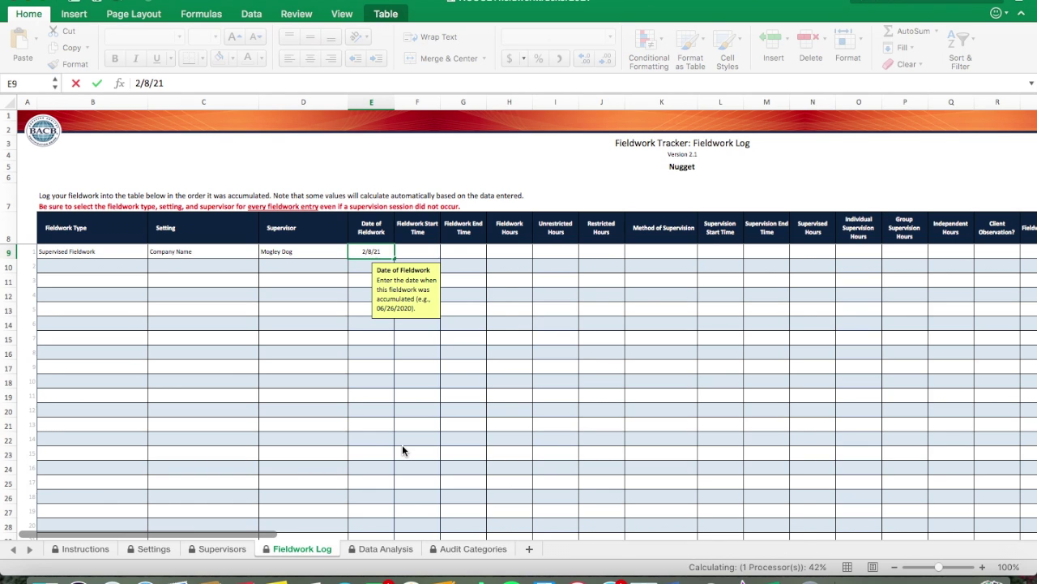
pyautogui.press('Tab')
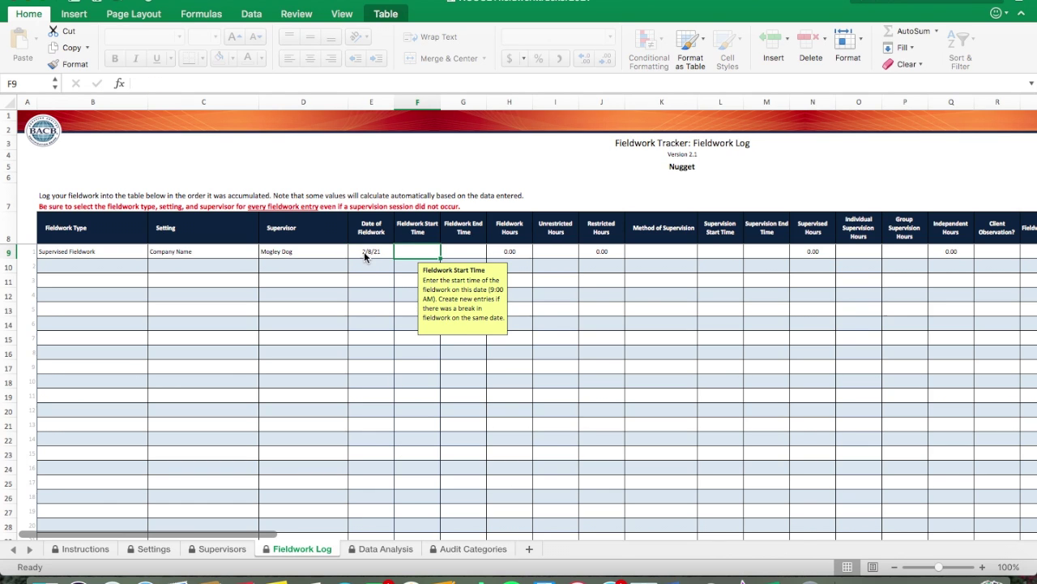
pyautogui.click(363, 251)
# Step: Enter 8:30 as the fieldwork start time in F9 and confirm it reads 8:30 AM
pyautogui.click(404, 252)
pyautogui.write('8')
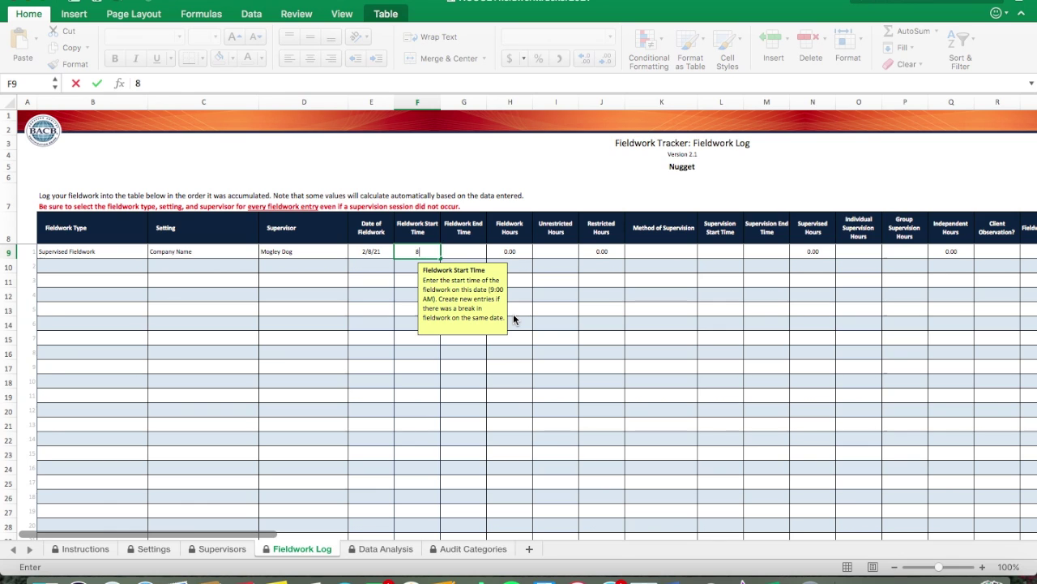
pyautogui.write(':30')
pyautogui.press('Tab')
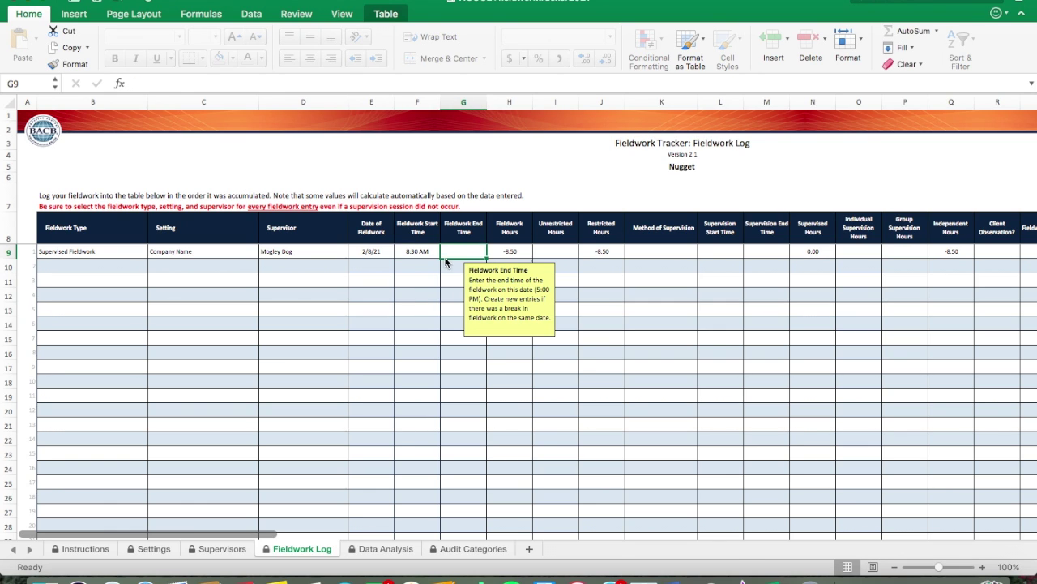
pyautogui.click(430, 252)
pyautogui.click(480, 256)
pyautogui.click(428, 254)
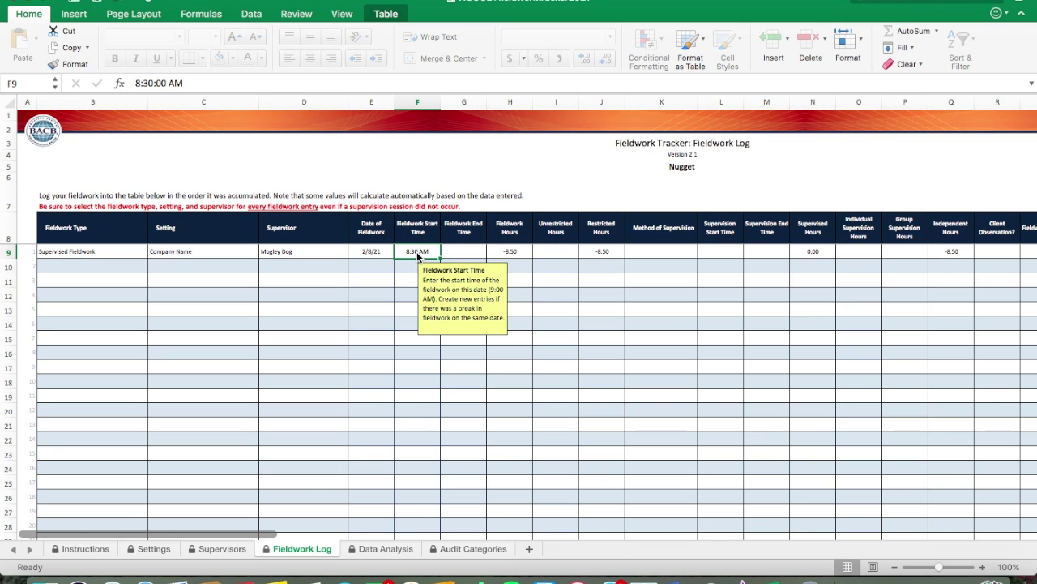
pyautogui.doubleClick(429, 252)
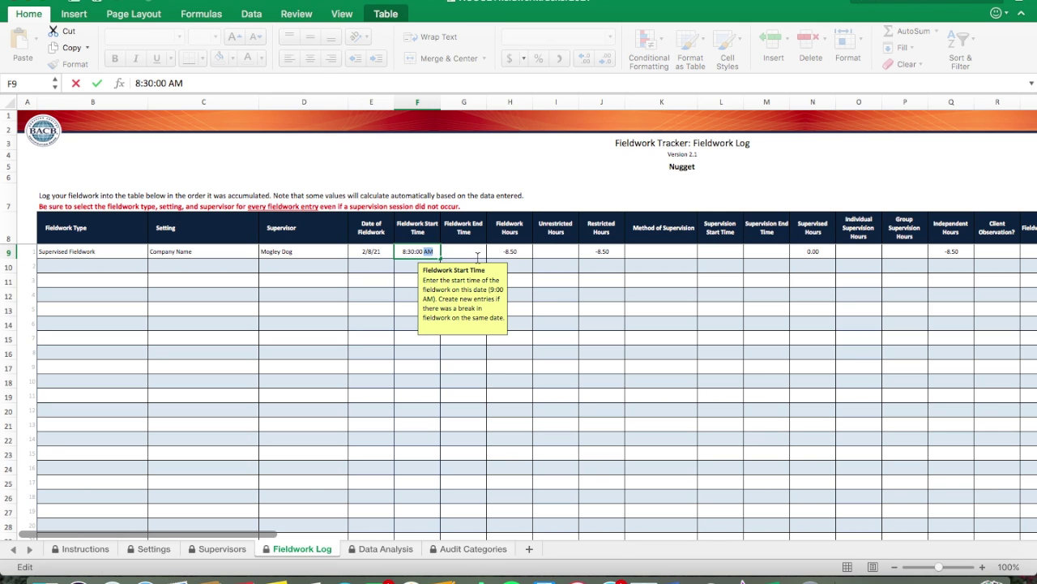
pyautogui.click(478, 254)
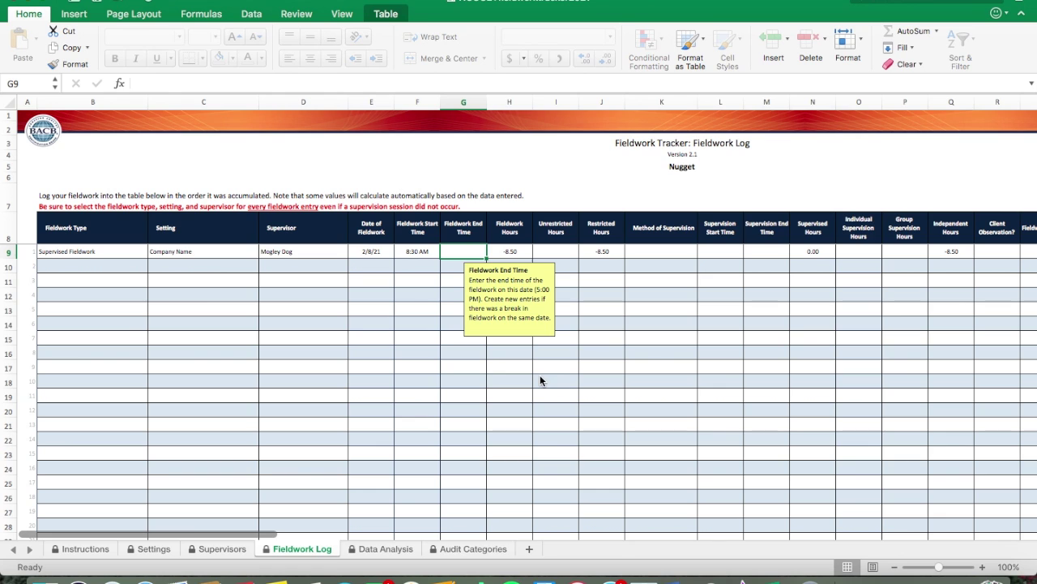
# Step: Try 12:30PM as the end time, cancel the validation alert, and enter 12:30 in G9
pyautogui.write('12:30')
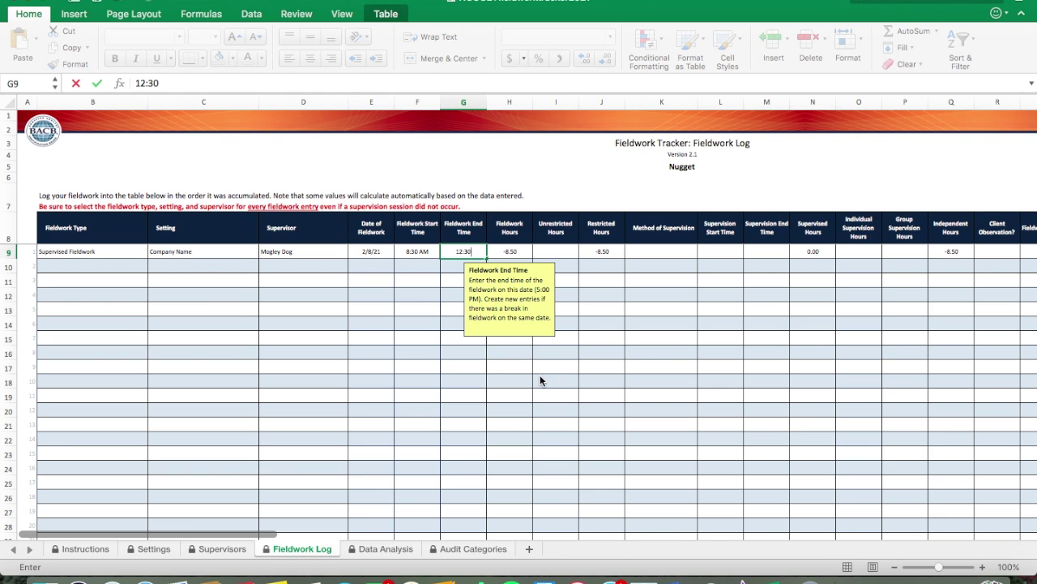
pyautogui.write('PM')
pyautogui.press('Return')
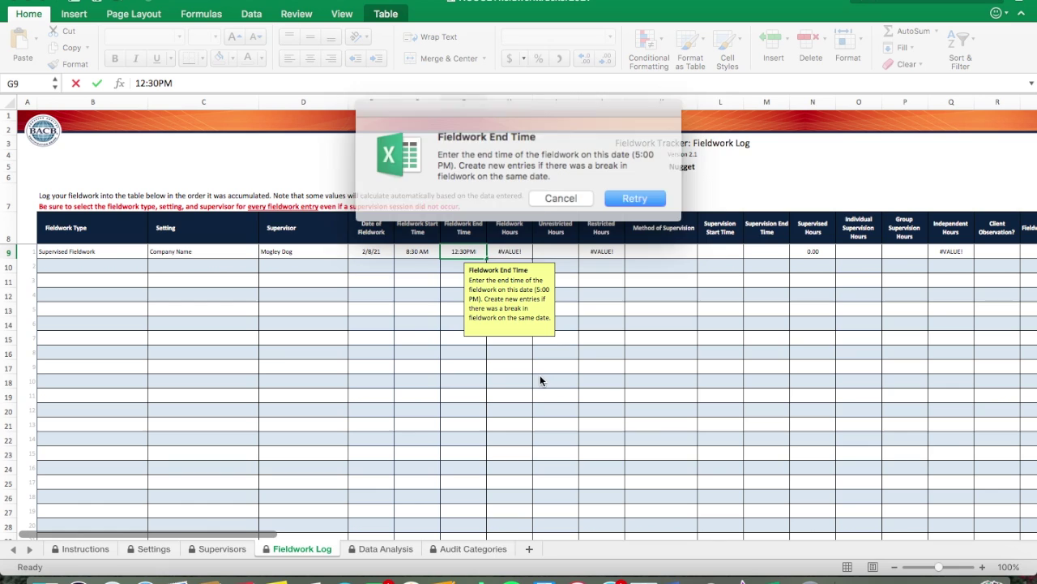
pyautogui.click(623, 196)
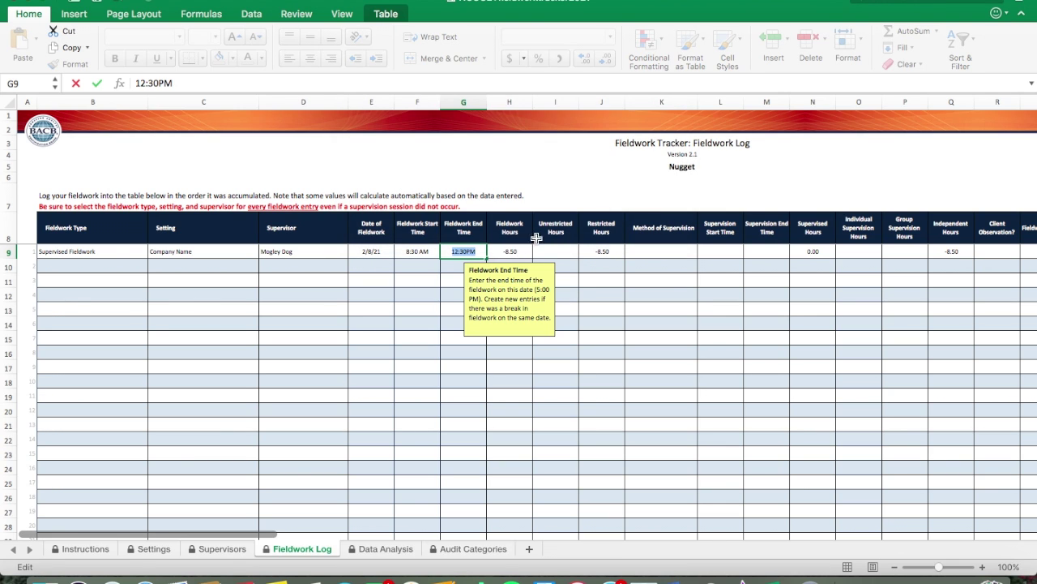
pyautogui.press('Return')
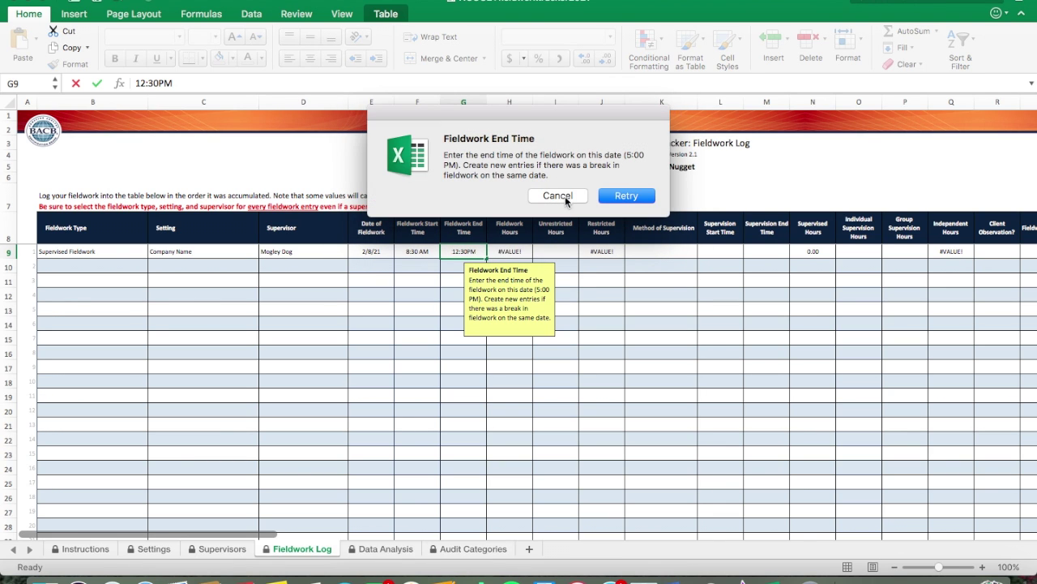
pyautogui.click(562, 199)
pyautogui.click(423, 254)
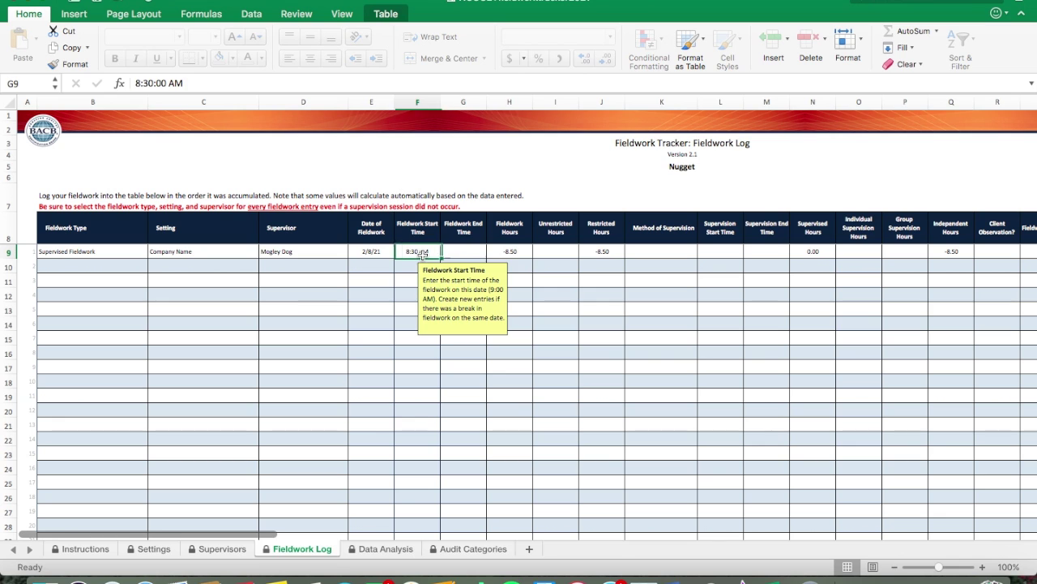
pyautogui.click(477, 254)
pyautogui.write('12:30')
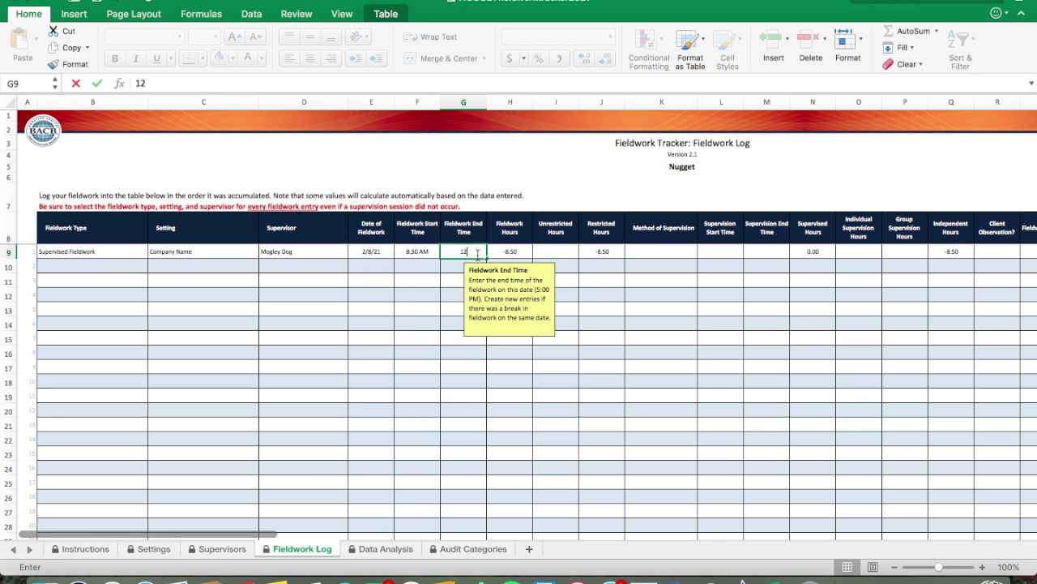
pyautogui.press('Tab')
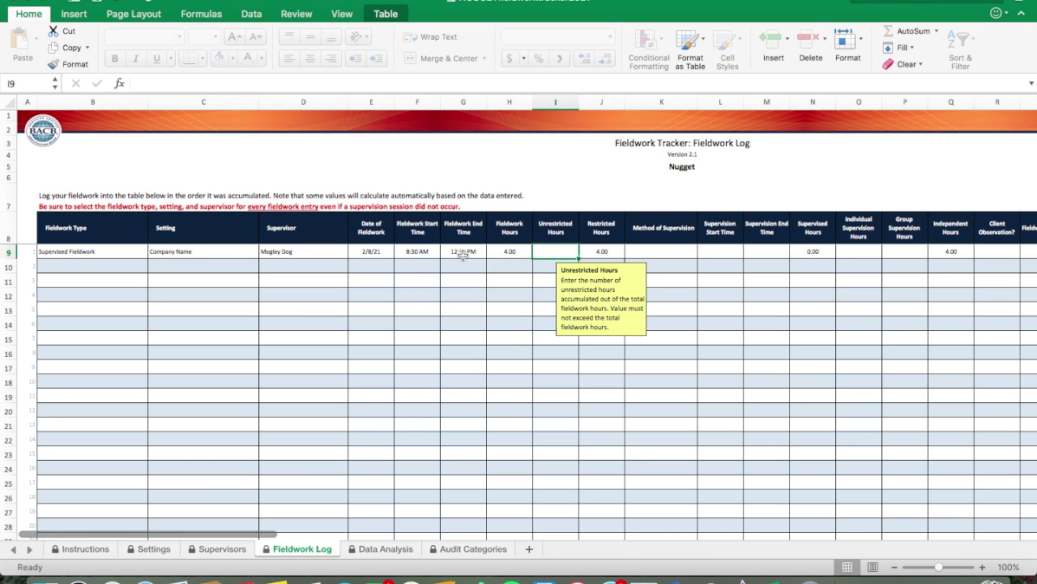
# Step: Clear G9 and re-enter the fieldwork end time as 12:30 PM
pyautogui.click(467, 251)
pyautogui.doubleClick(467, 251)
pyautogui.press('Escape')
pyautogui.doubleClick(455, 251)
pyautogui.press('Escape')
pyautogui.click(475, 293)
pyautogui.click(458, 254)
pyautogui.press('Delete')
pyautogui.write('12:30 PM')
pyautogui.press('Tab')
# Step: Check the F9 and G9 times and read the Supervision End Time note in M11 without entering anything
pyautogui.click(421, 253)
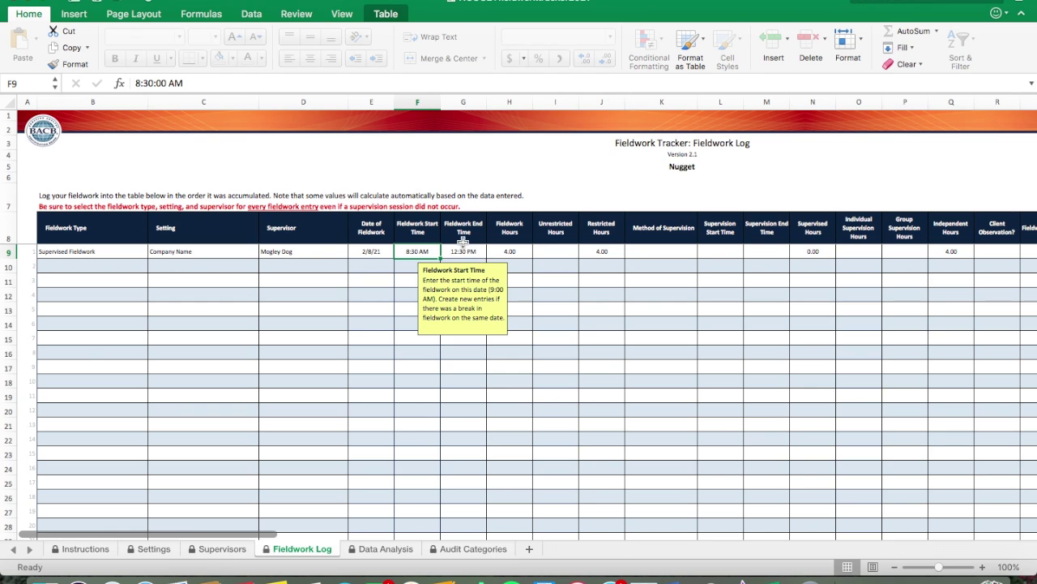
pyautogui.click(464, 251)
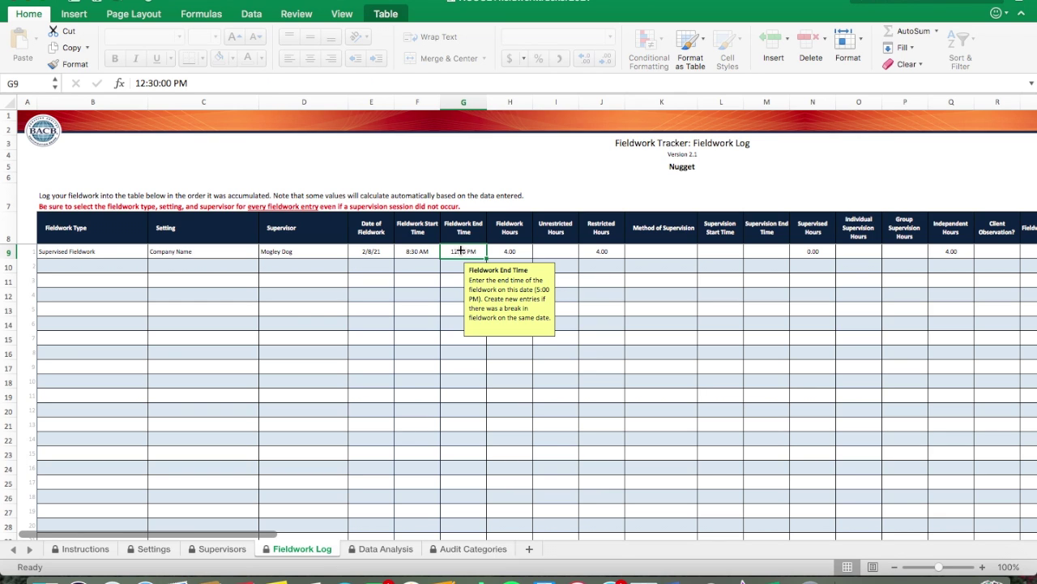
pyautogui.click(459, 267)
pyautogui.click(465, 251)
pyautogui.click(780, 280)
pyautogui.press('BackSpace')
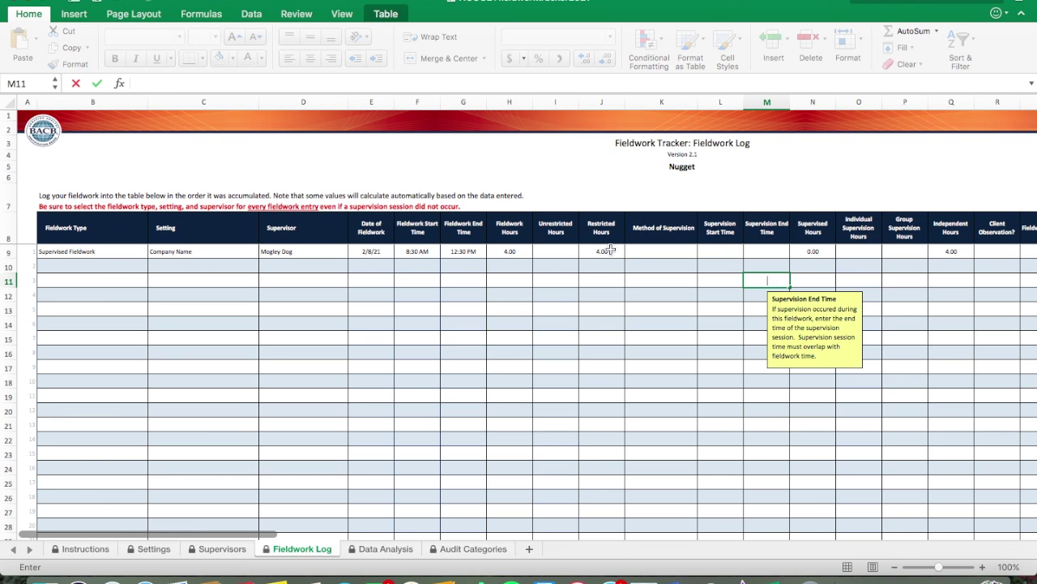
pyautogui.press('Escape')
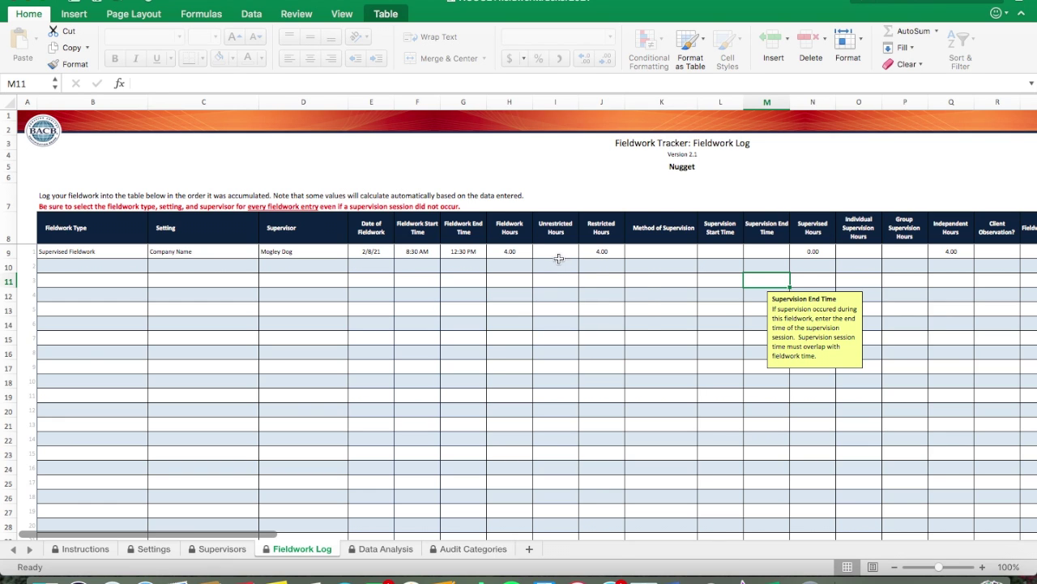
# Step: Enter 1 in the first entry's Unrestricted Hours cell I9
pyautogui.click(559, 258)
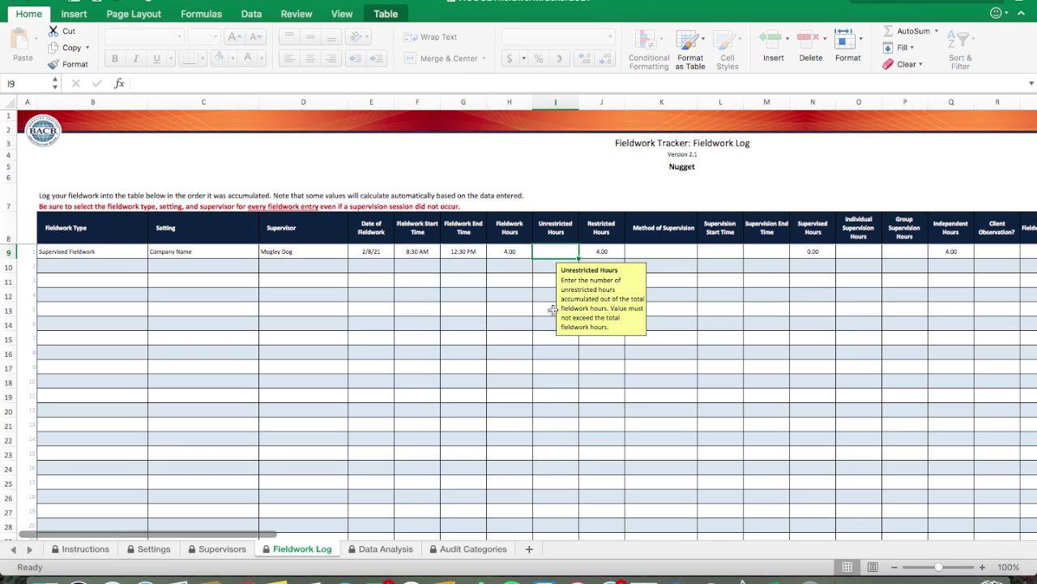
pyautogui.write('1')
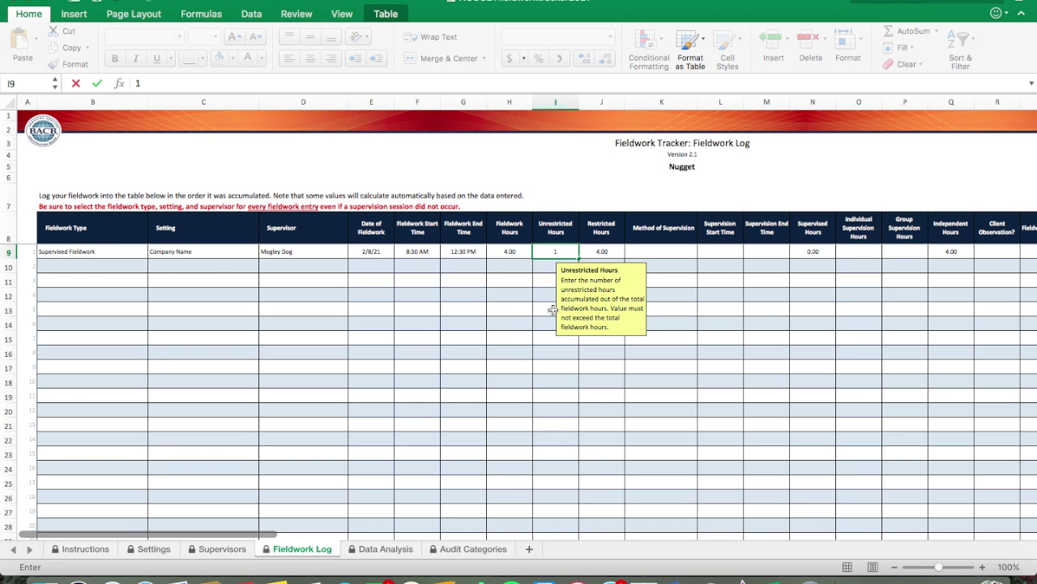
pyautogui.press('Tab')
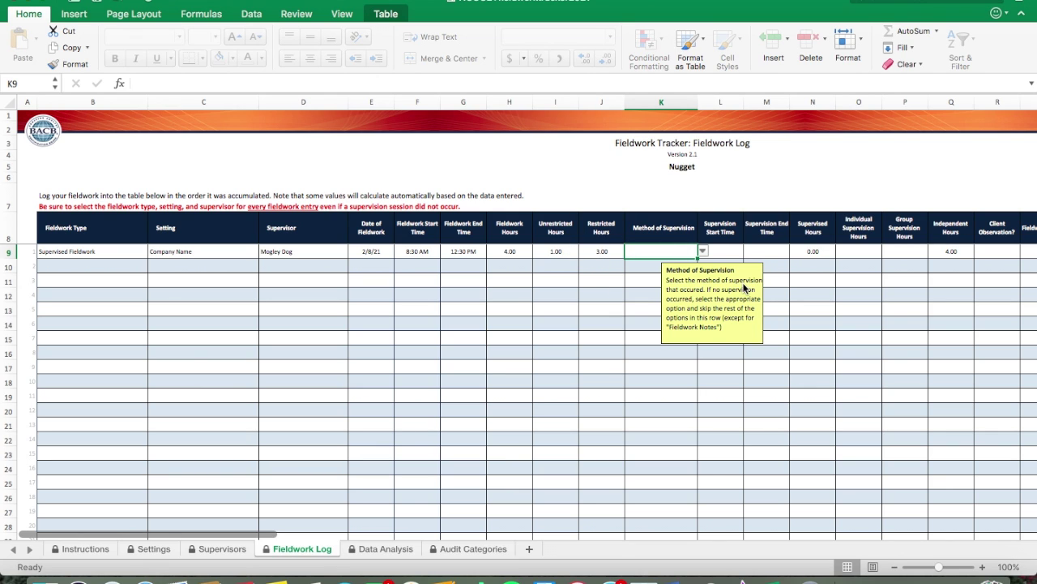
# Step: Choose Face-to-Face as the first entry's method of supervision in K9
pyautogui.hscroll(3, 581, 312)
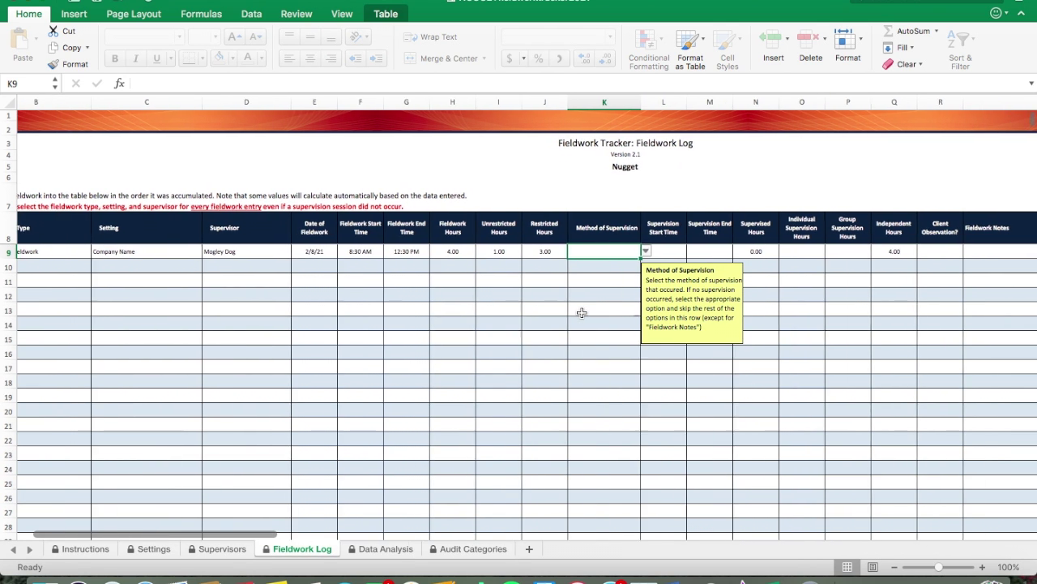
pyautogui.hscroll(1, 581, 312)
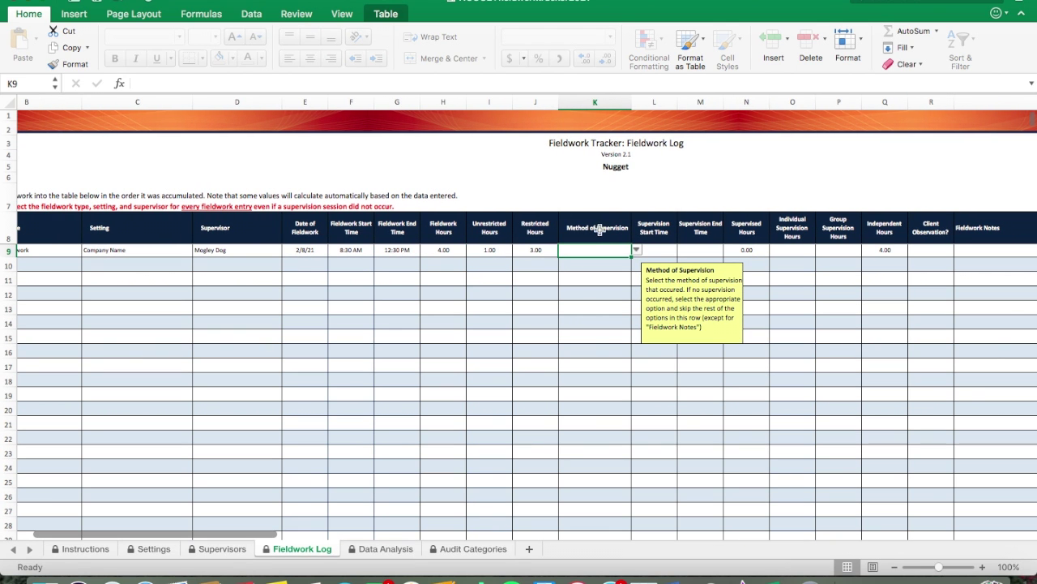
pyautogui.click(636, 251)
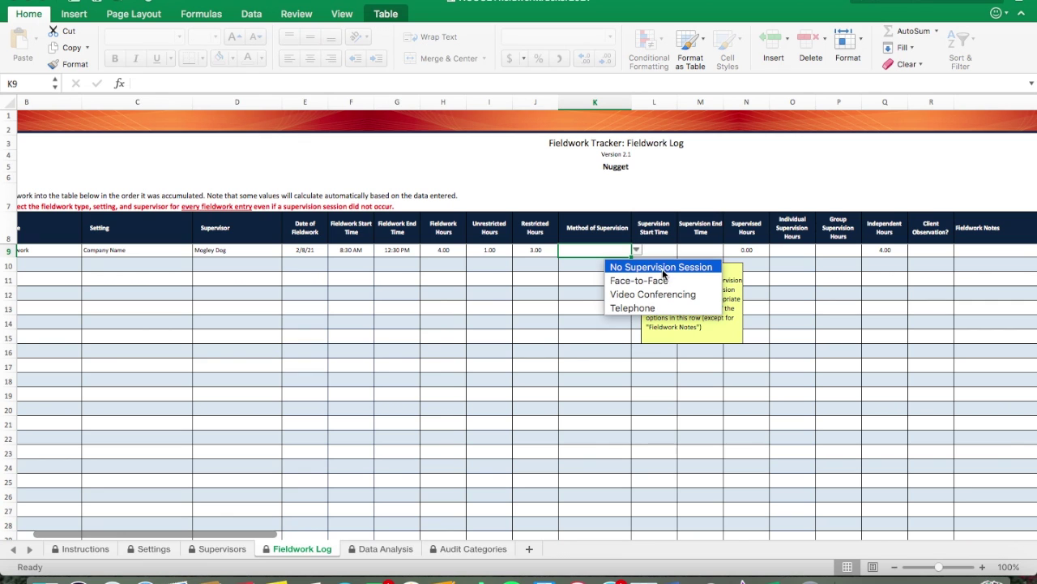
pyautogui.click(661, 282)
pyautogui.hscroll(2, 606, 302)
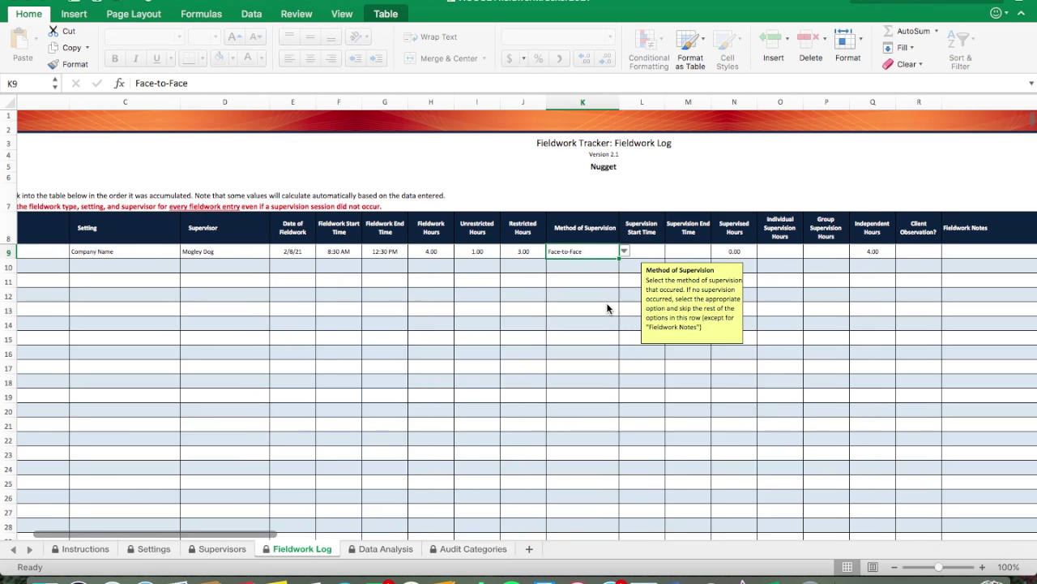
pyautogui.click(611, 252)
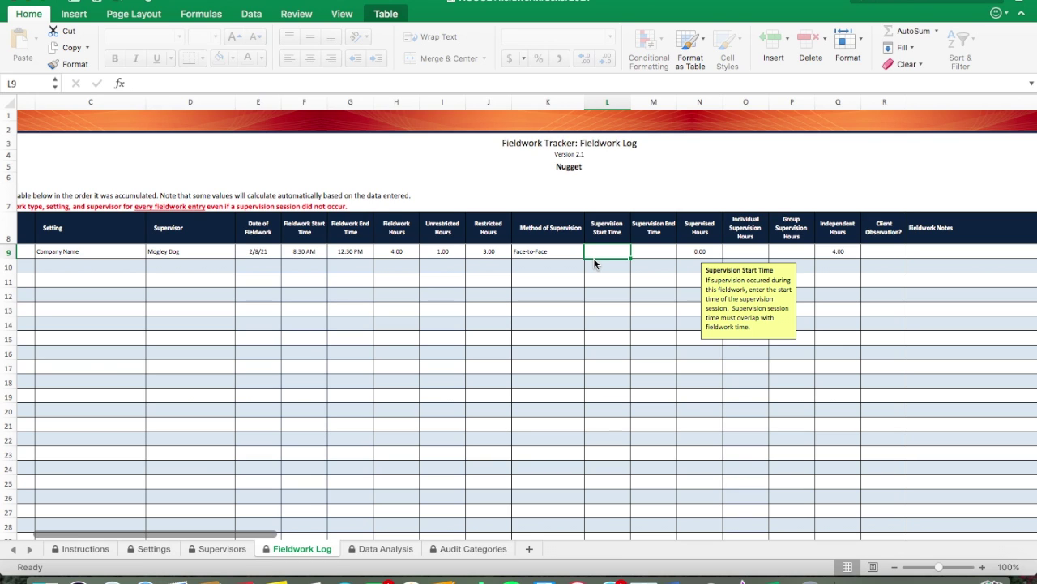
# Step: Enter supervision times 10:00 AM (L9) to 11:00 AM (M9) and 1 individual hour in O9
pyautogui.write('10')
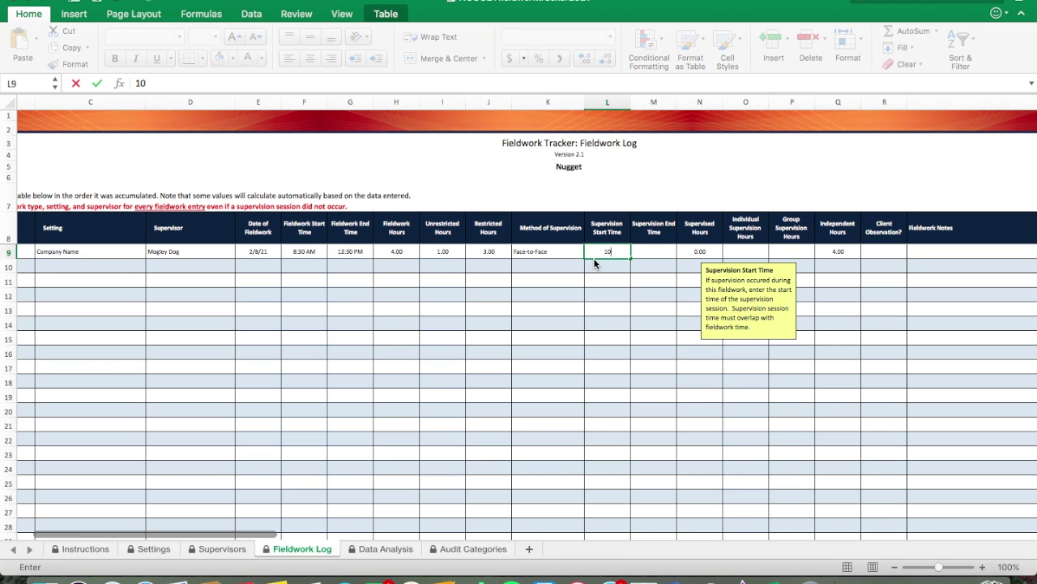
pyautogui.write(':00 AM')
pyautogui.press('Tab')
pyautogui.write('11:00 AM')
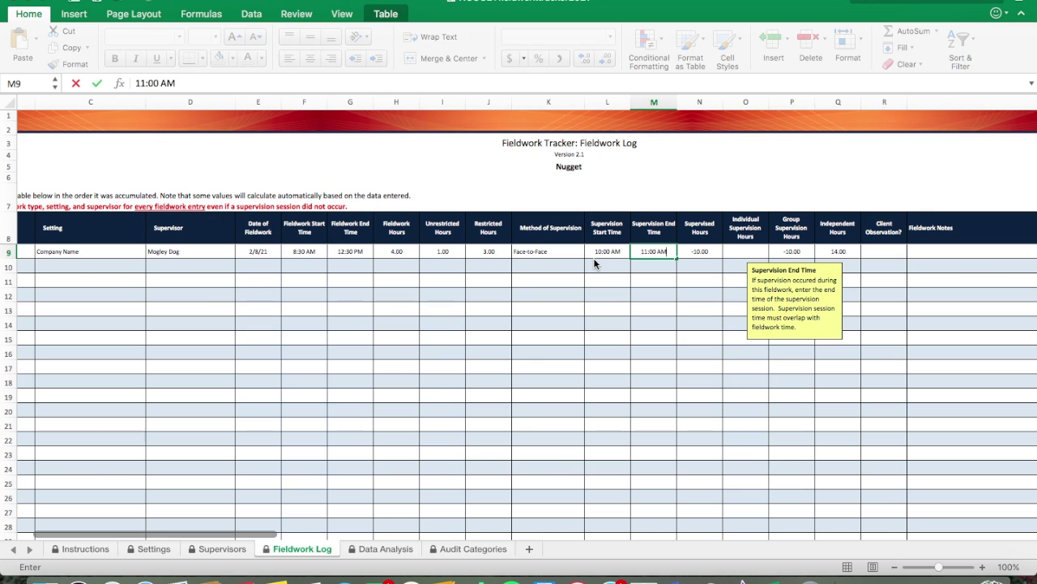
pyautogui.press('Tab')
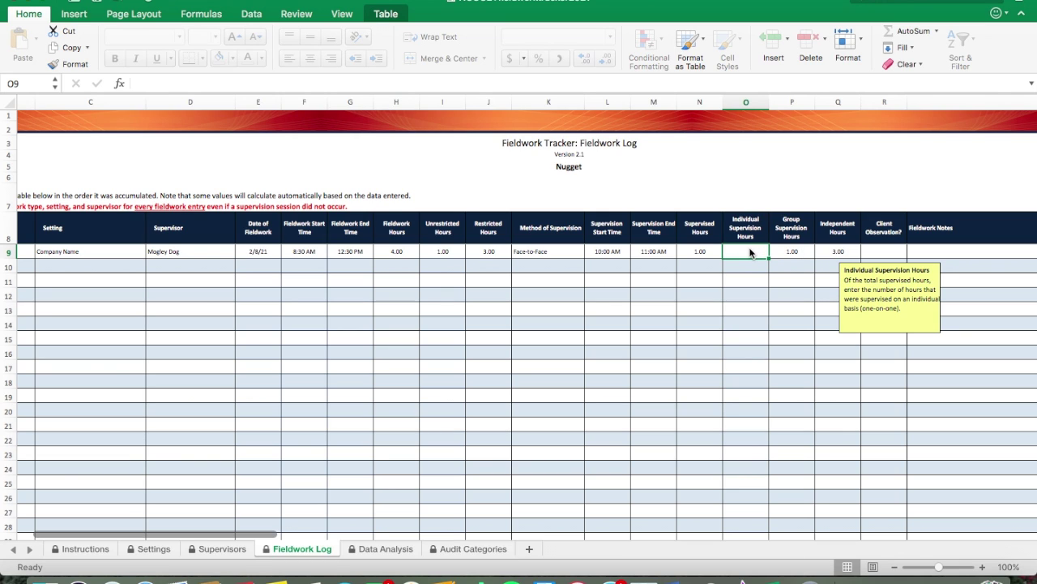
pyautogui.write('1')
pyautogui.press('Tab')
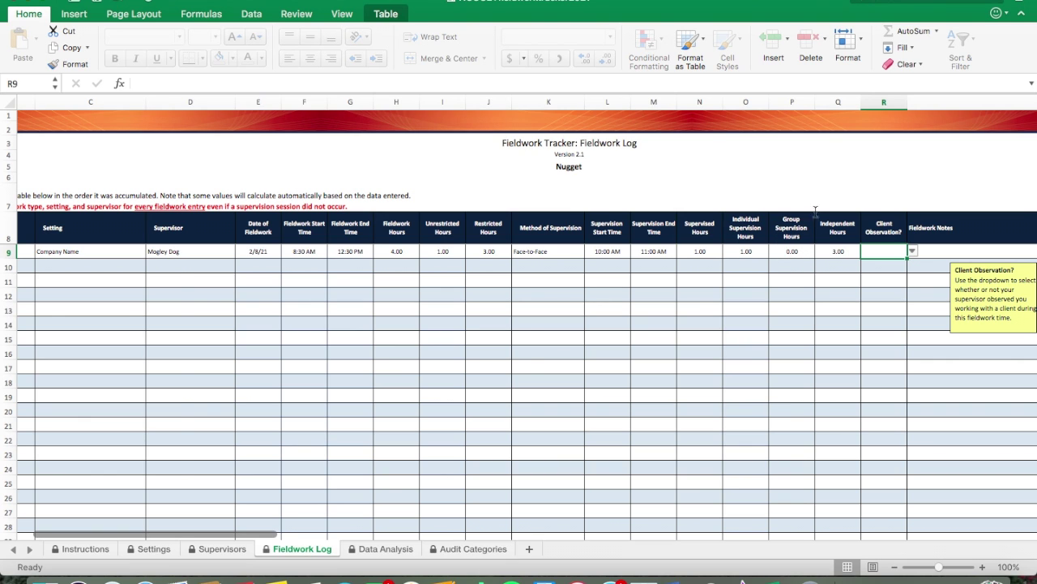
# Step: Set the first entry's Client Observation in R9 to Yes
pyautogui.hscroll(2, 815, 212)
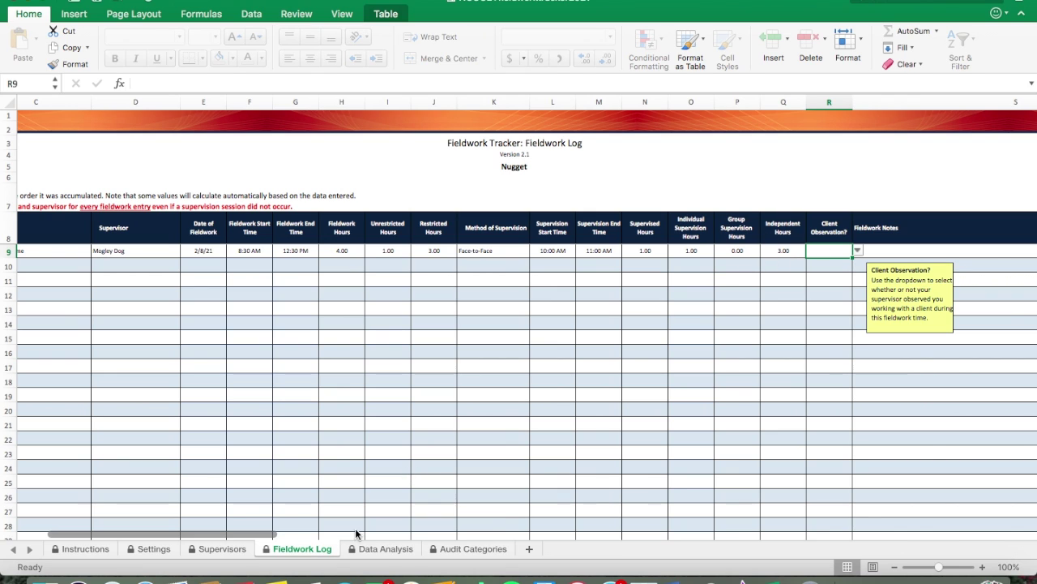
pyautogui.hscroll(4, 747, 391)
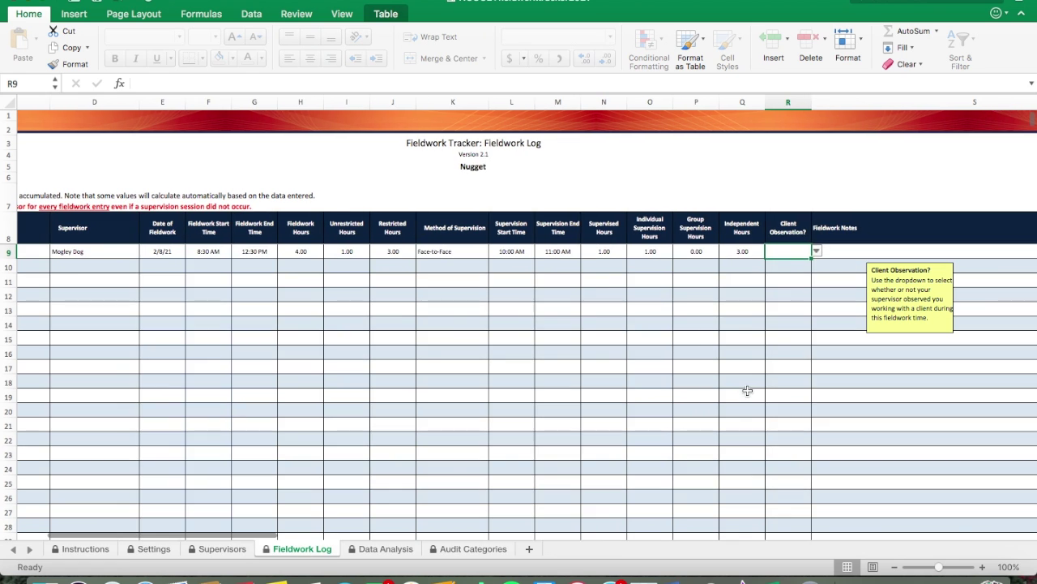
pyautogui.hscroll(8, 768, 286)
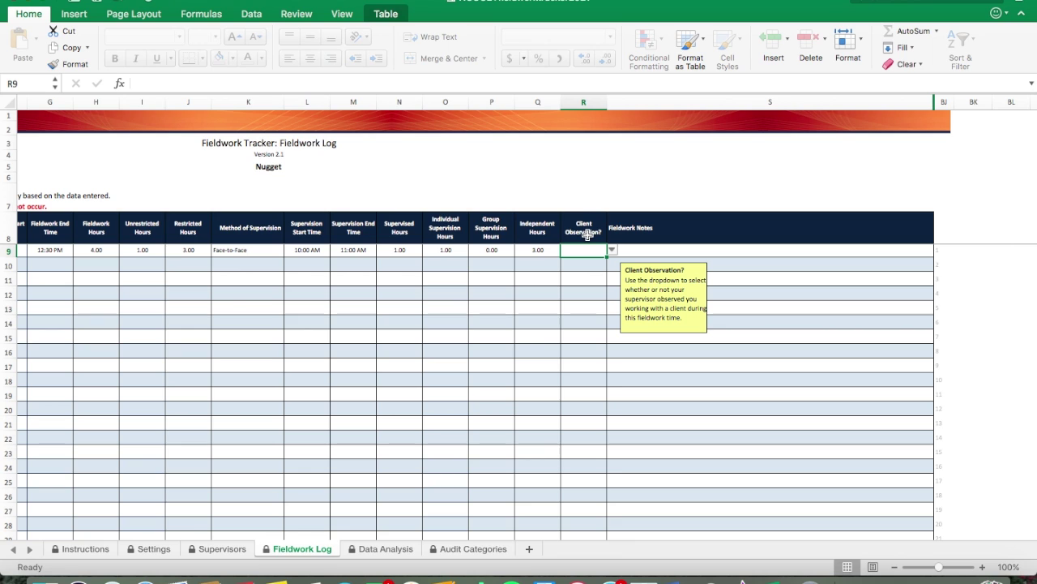
pyautogui.click(612, 251)
pyautogui.click(610, 267)
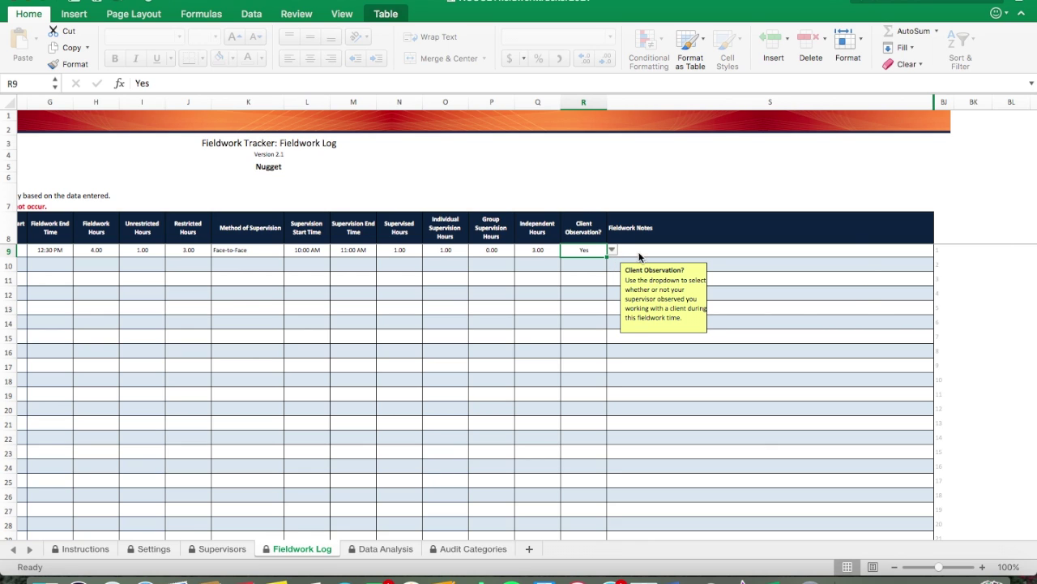
pyautogui.click(639, 256)
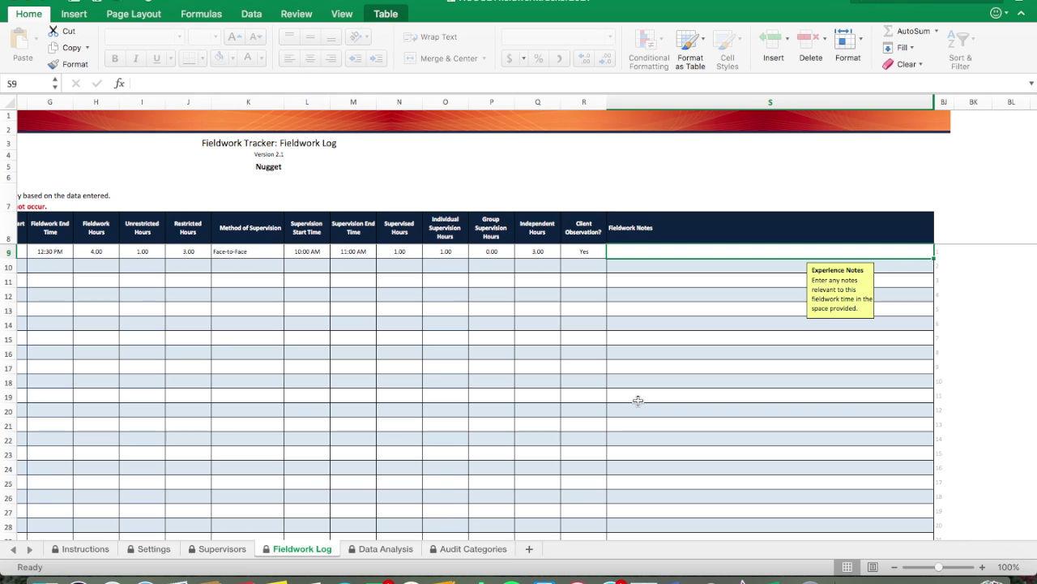
# Step: Enter 'graphing, literature, 1:1 therapy with client A with supervision by BCBA 1' in S9, fixing the typo
pyautogui.hscroll(-3, 648, 262)
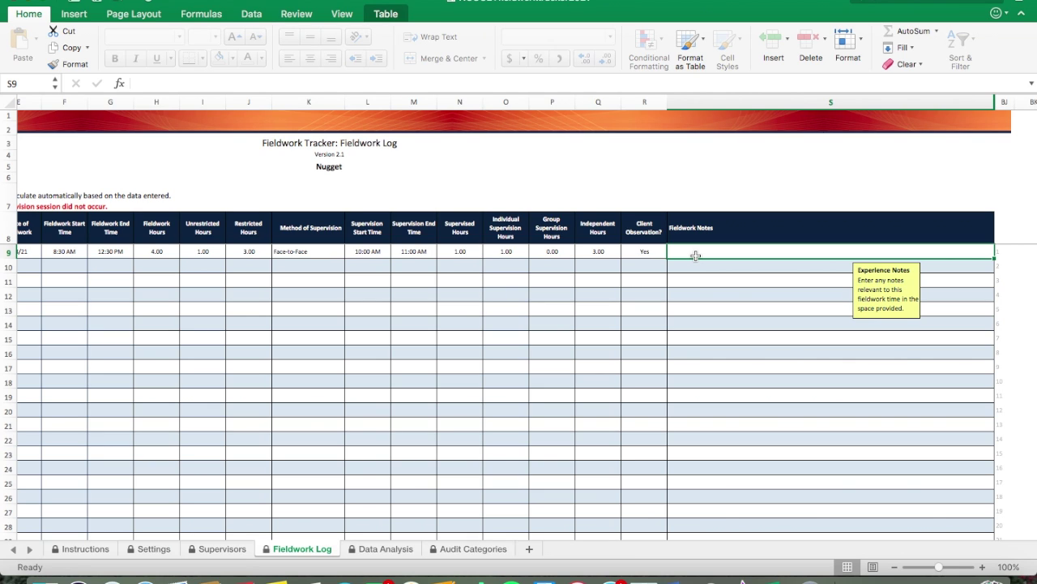
pyautogui.hscroll(-2, 696, 255)
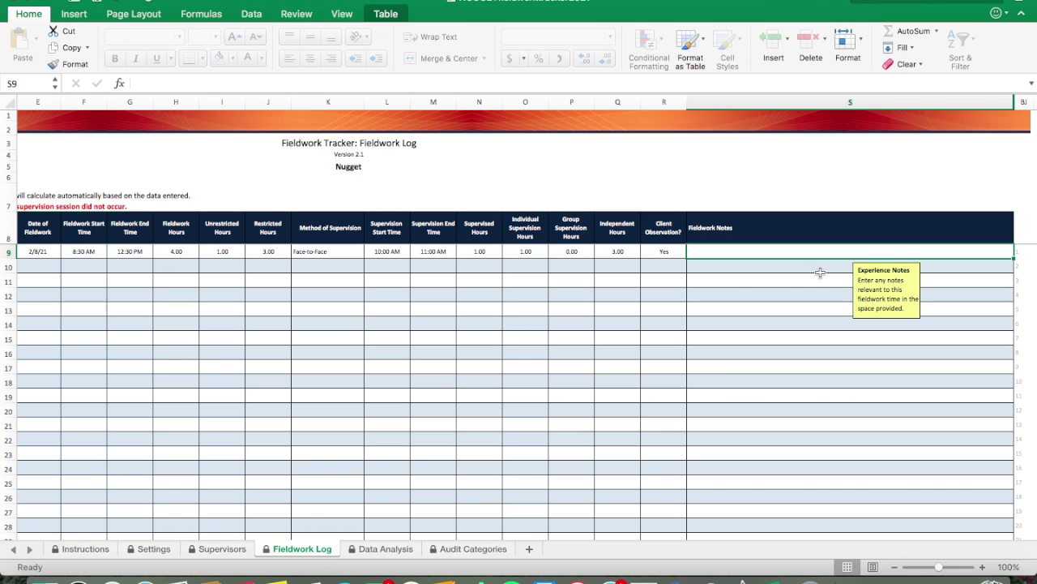
pyautogui.write('graphing, literature')
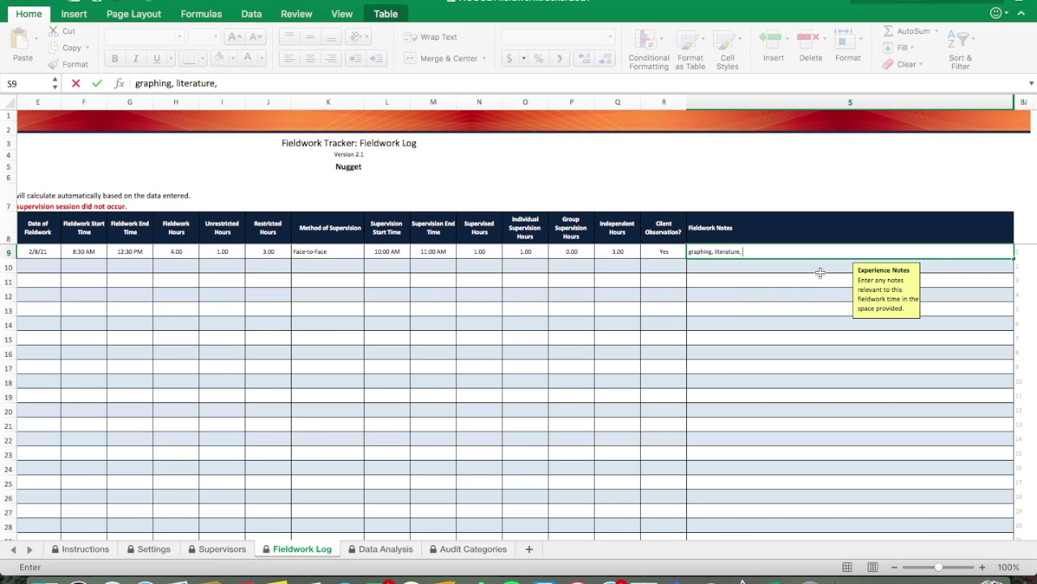
pyautogui.write(', 1:1 therapy with client A')
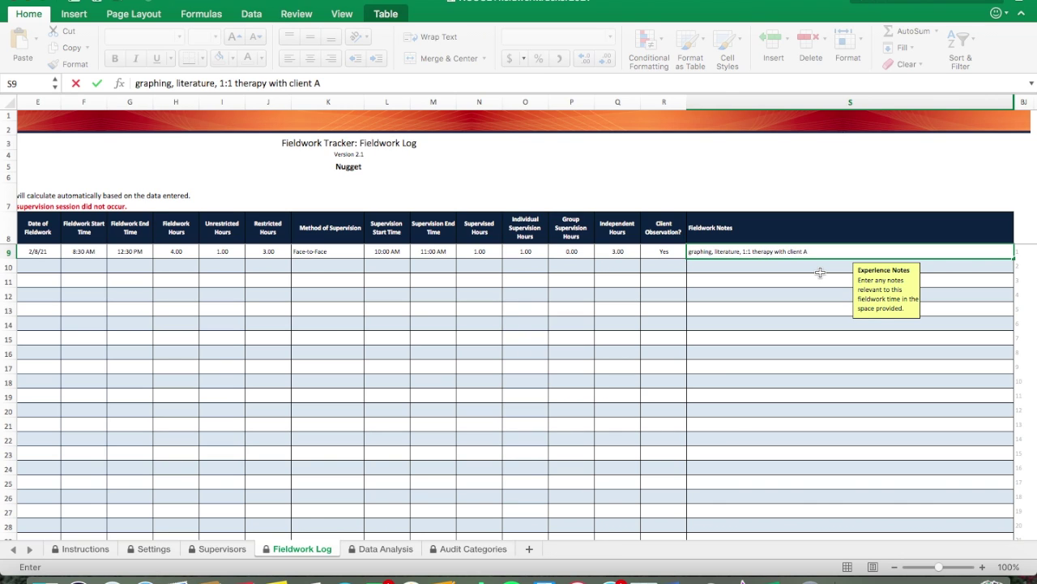
pyautogui.write(' with supervision by BCBA 1')
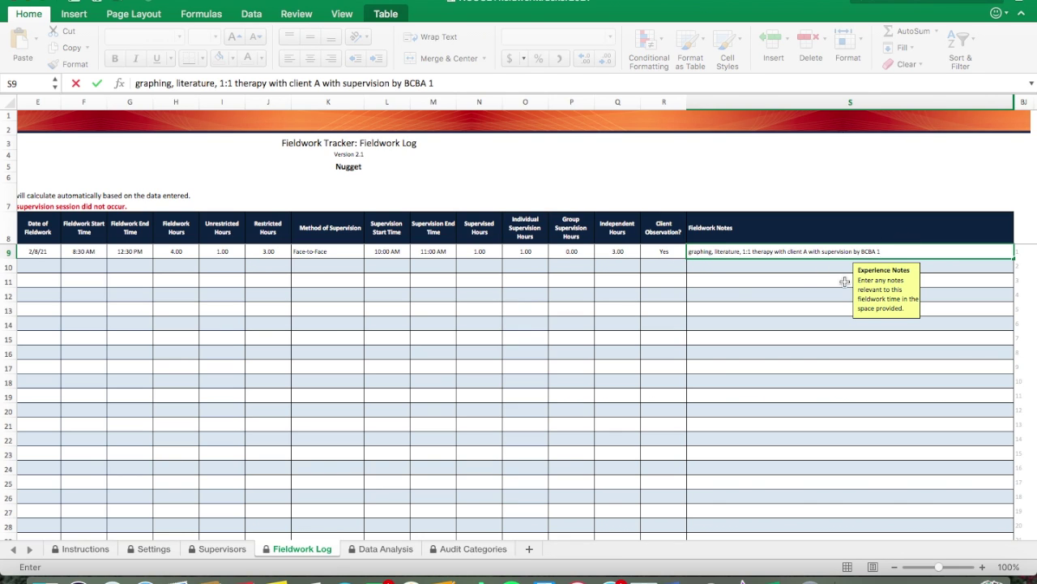
pyautogui.press('Return')
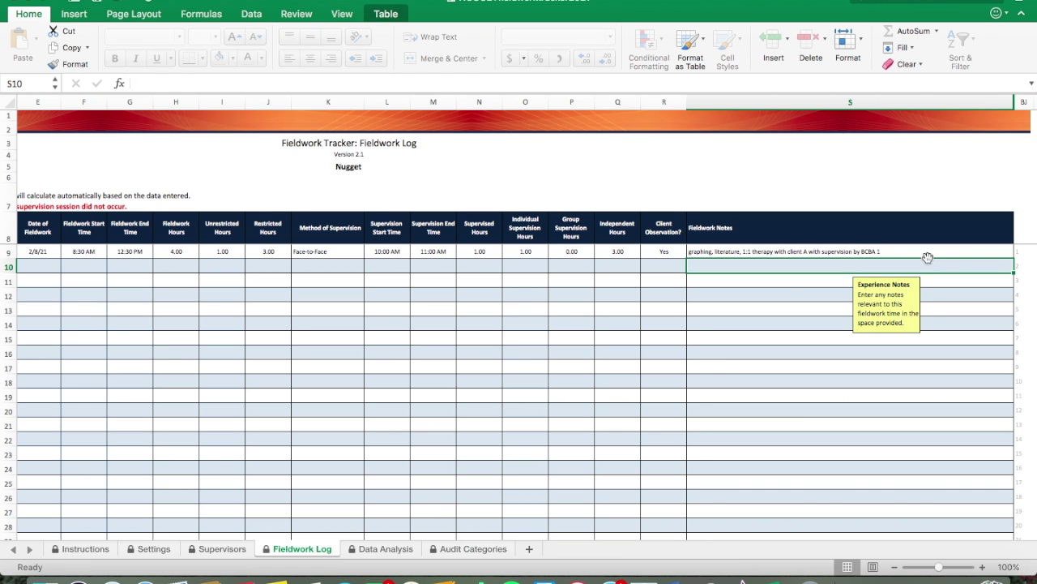
# Step: Start row 10 as Supervised Fieldwork at Company Name with the listed supervisor
pyautogui.hscroll(-2, 810, 324)
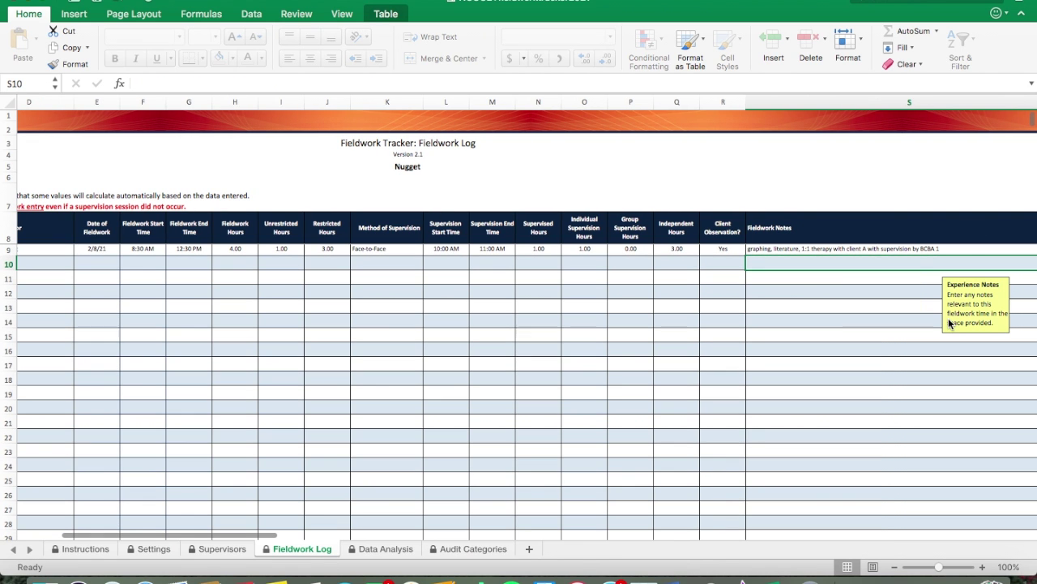
pyautogui.hscroll(-5, 590, 325)
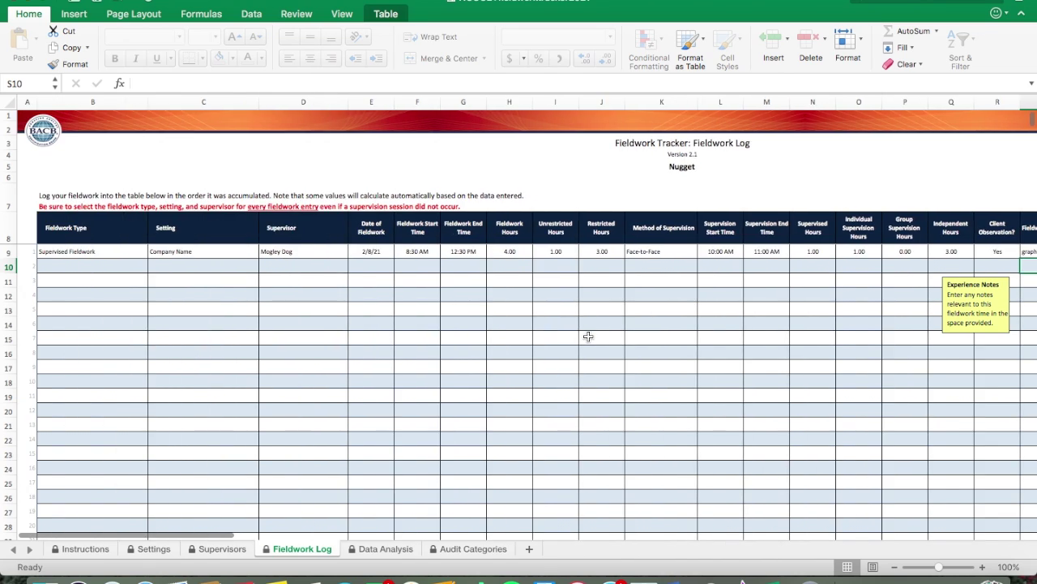
pyautogui.hscroll(5, 589, 336)
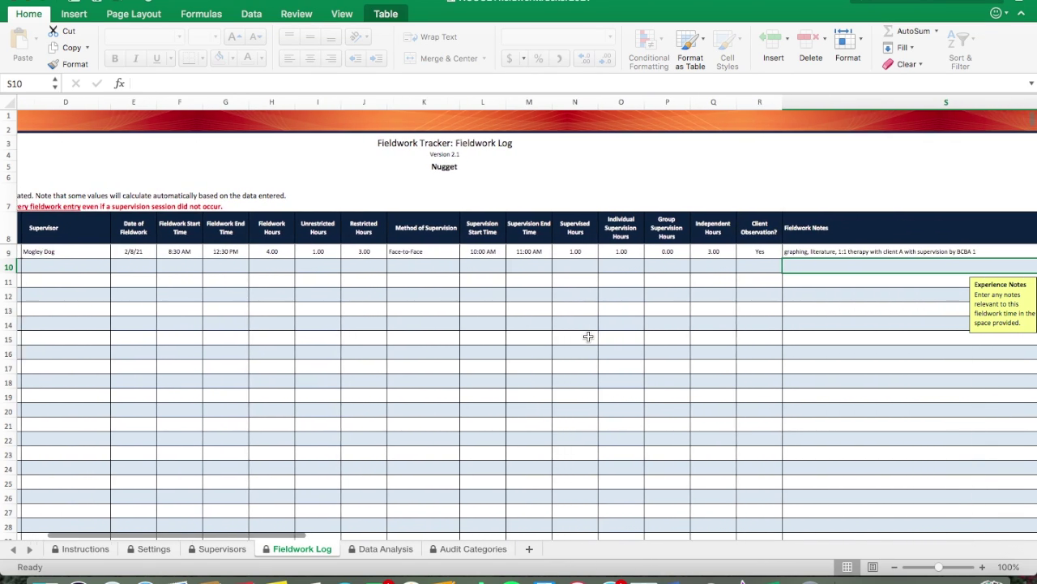
pyautogui.hscroll(-3, 588, 336)
pyautogui.hscroll(-3, 588, 336)
pyautogui.click(110, 266)
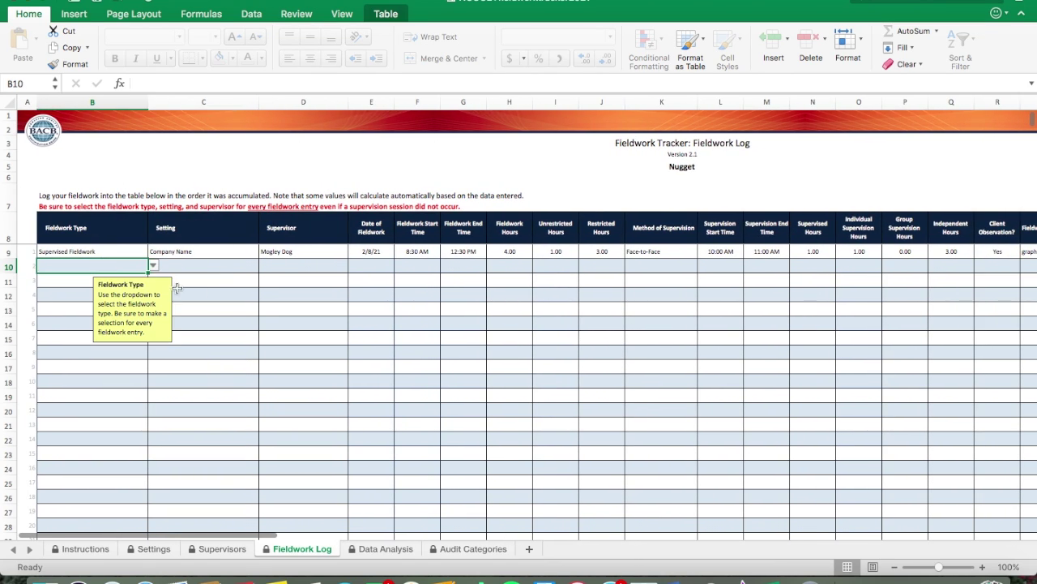
pyautogui.hscroll(3, 613, 348)
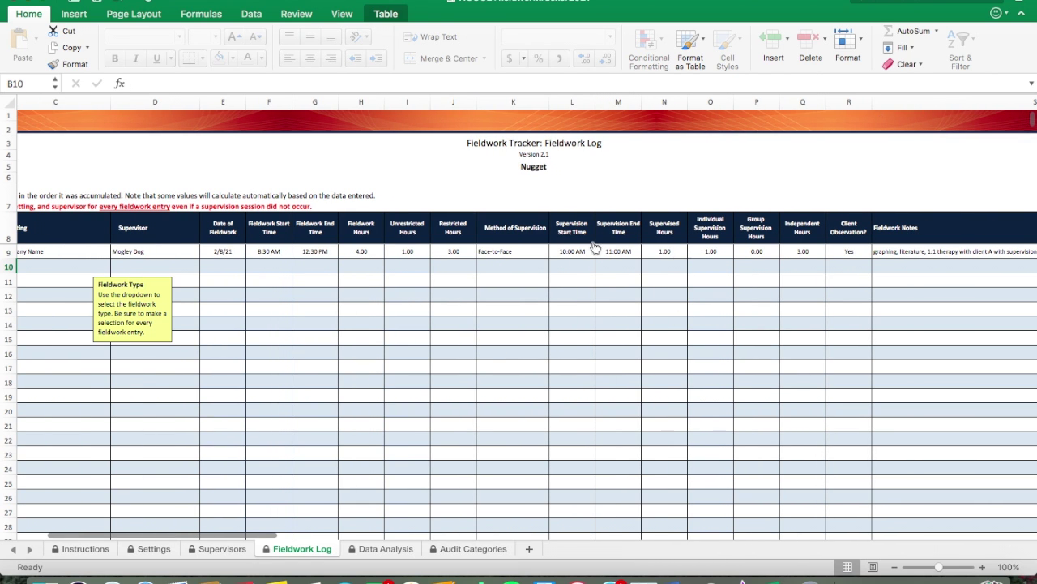
pyautogui.hscroll(-3, 457, 305)
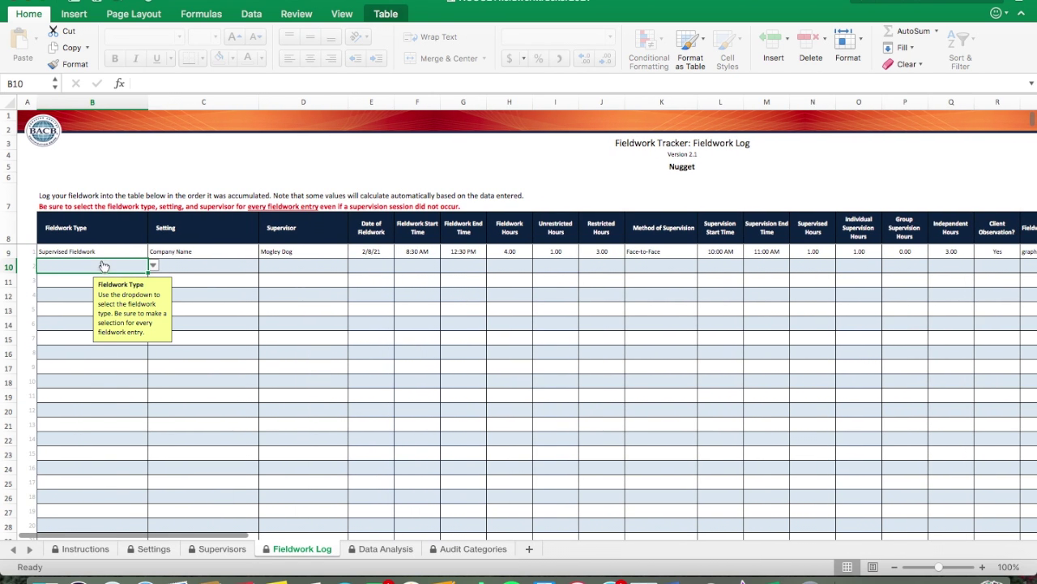
pyautogui.click(153, 265)
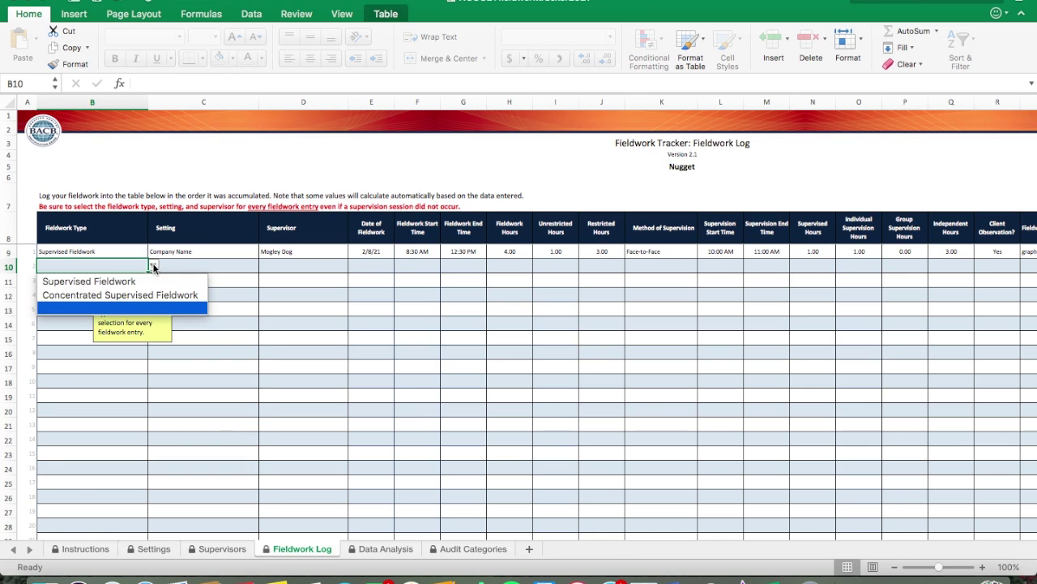
pyautogui.click(80, 280)
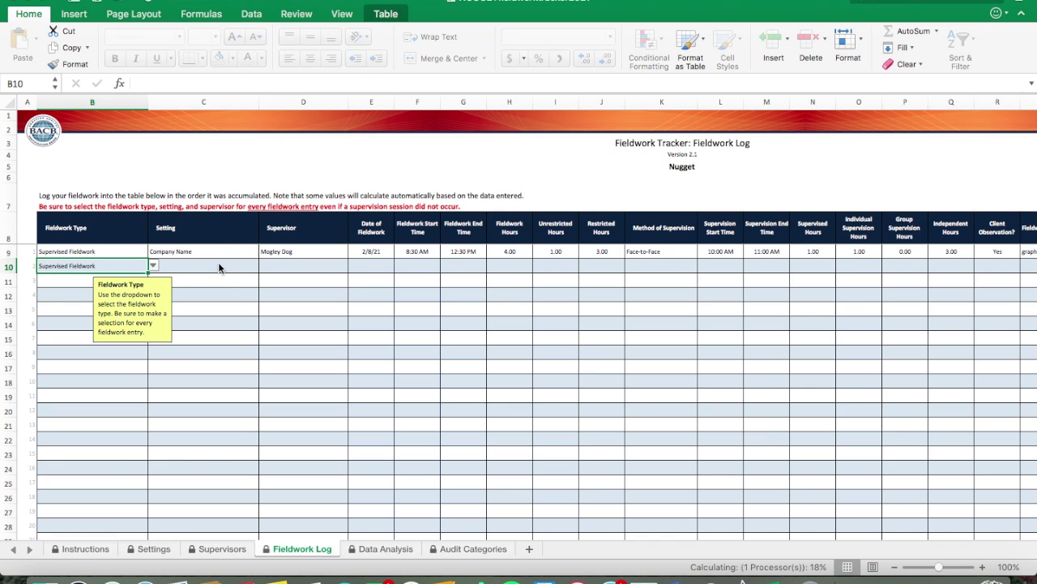
pyautogui.click(186, 267)
pyautogui.click(264, 266)
pyautogui.click(191, 281)
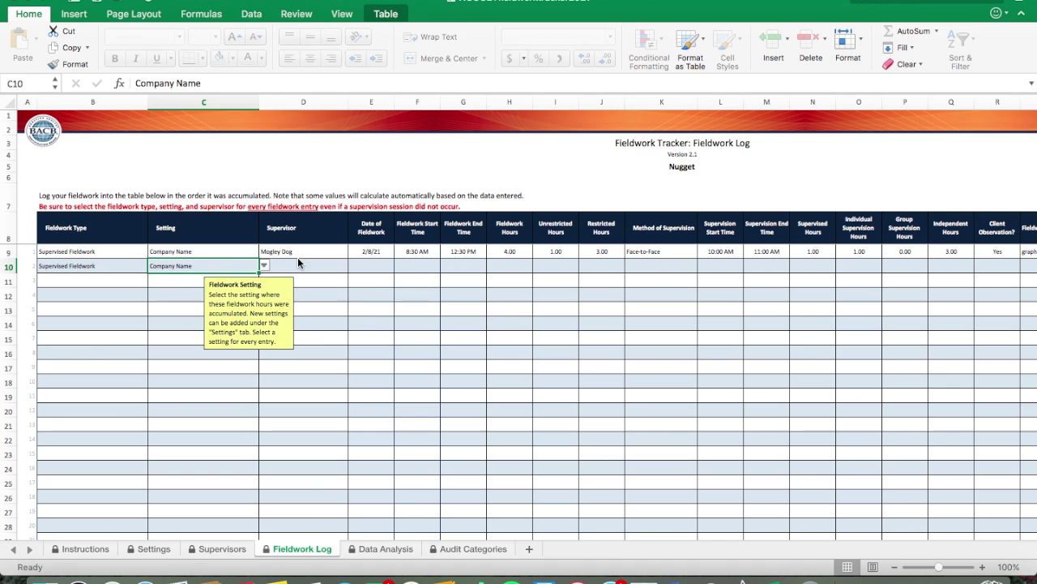
pyautogui.click(298, 263)
pyautogui.click(353, 266)
pyautogui.click(300, 281)
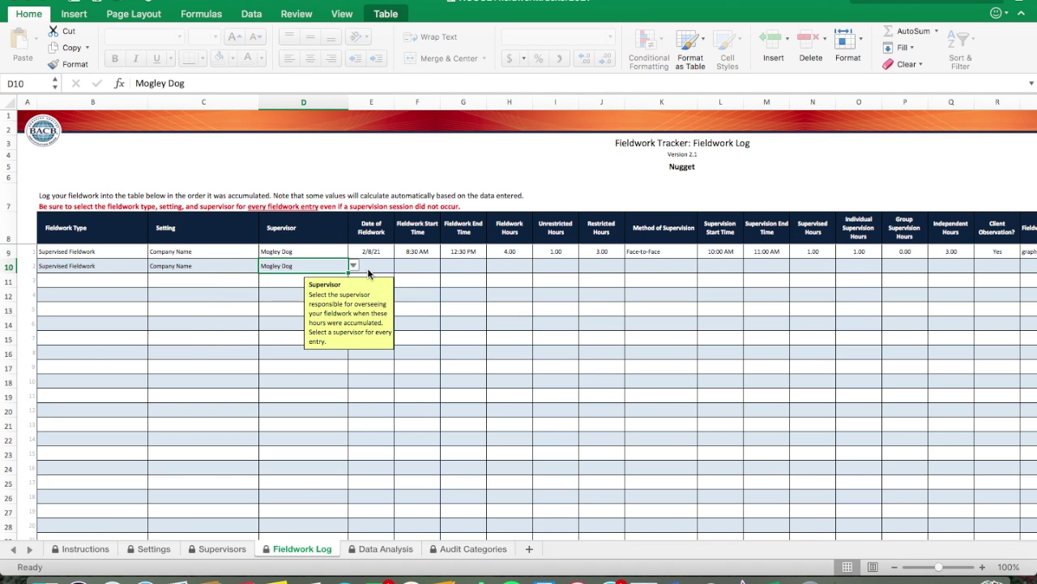
# Step: Give row 10 the date 2/9/21 and times 10:00 AM to 4:00 PM
pyautogui.click(378, 268)
pyautogui.write('2/9/21')
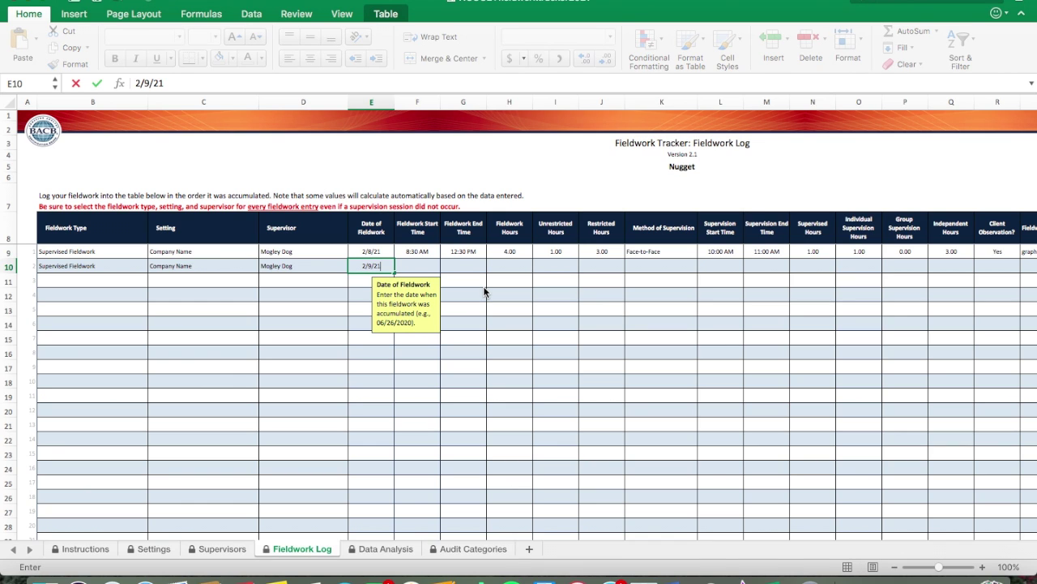
pyautogui.press('Return')
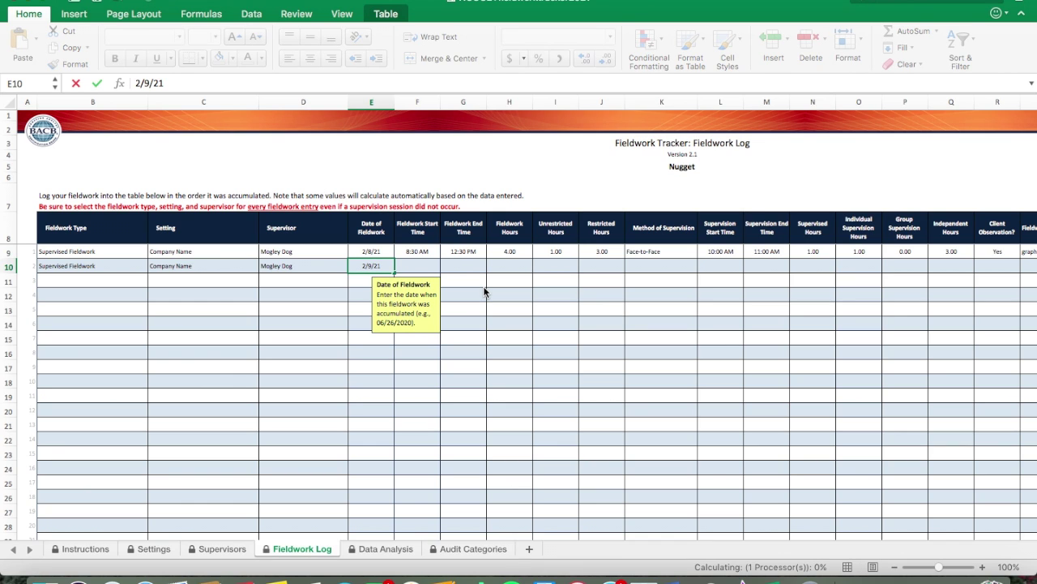
pyautogui.click(419, 267)
pyautogui.write('10:00')
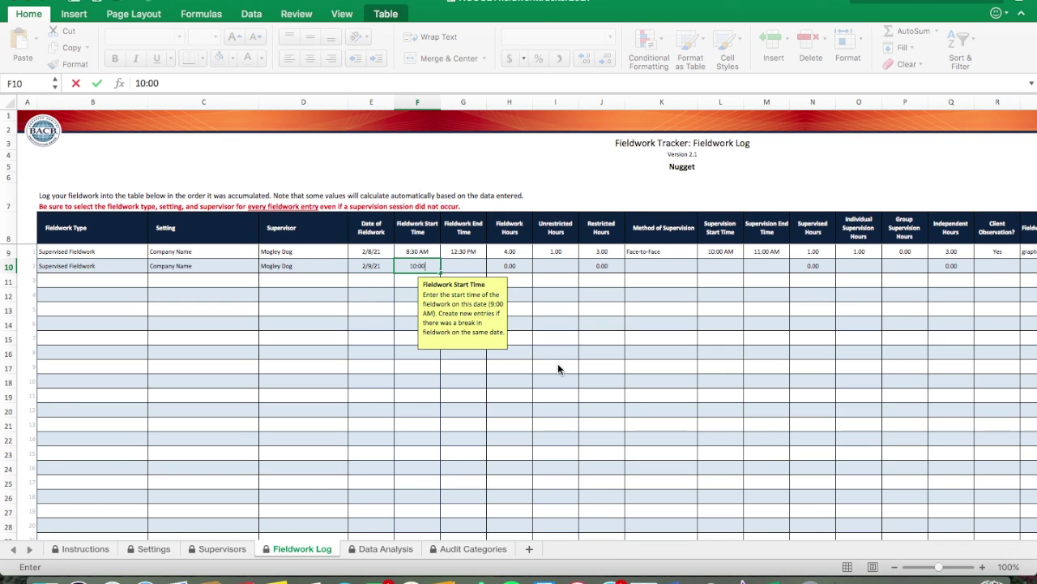
pyautogui.write(' AM')
pyautogui.press('Tab')
pyautogui.write('4:00 PM')
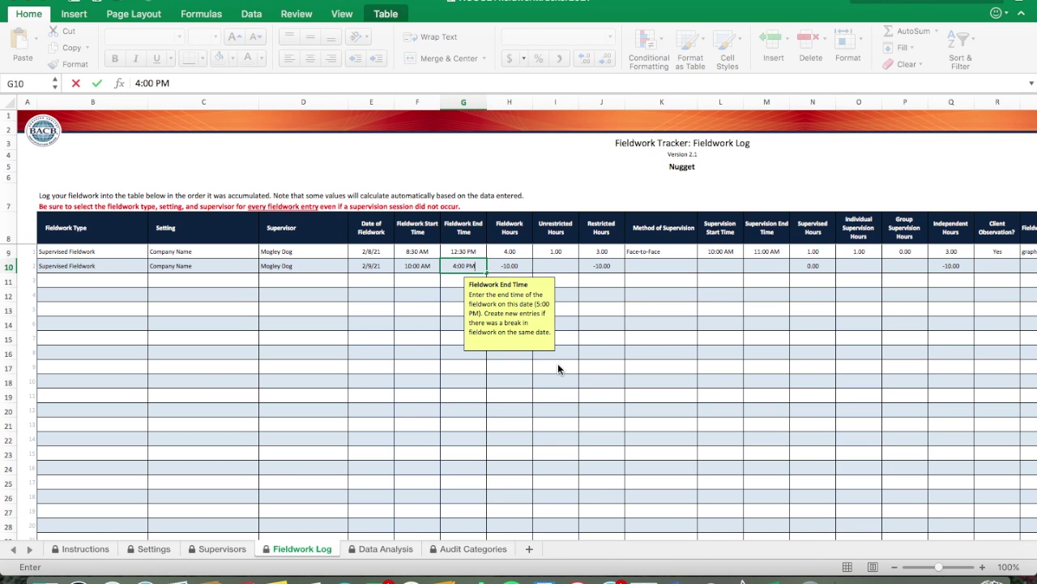
pyautogui.press('Tab')
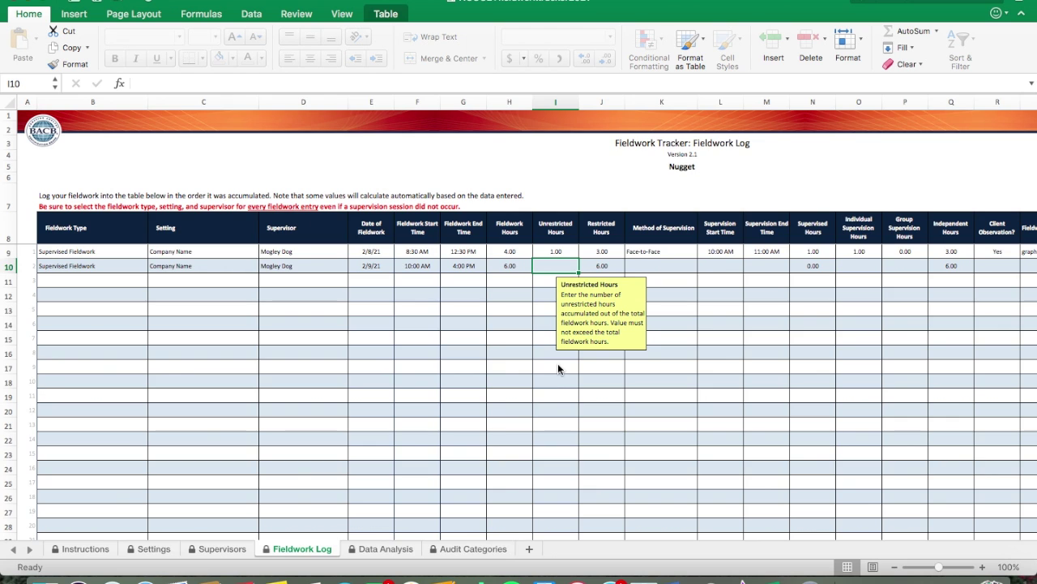
# Step: Enter 0 unrestricted hours in I10
pyautogui.hscroll(3, 558, 364)
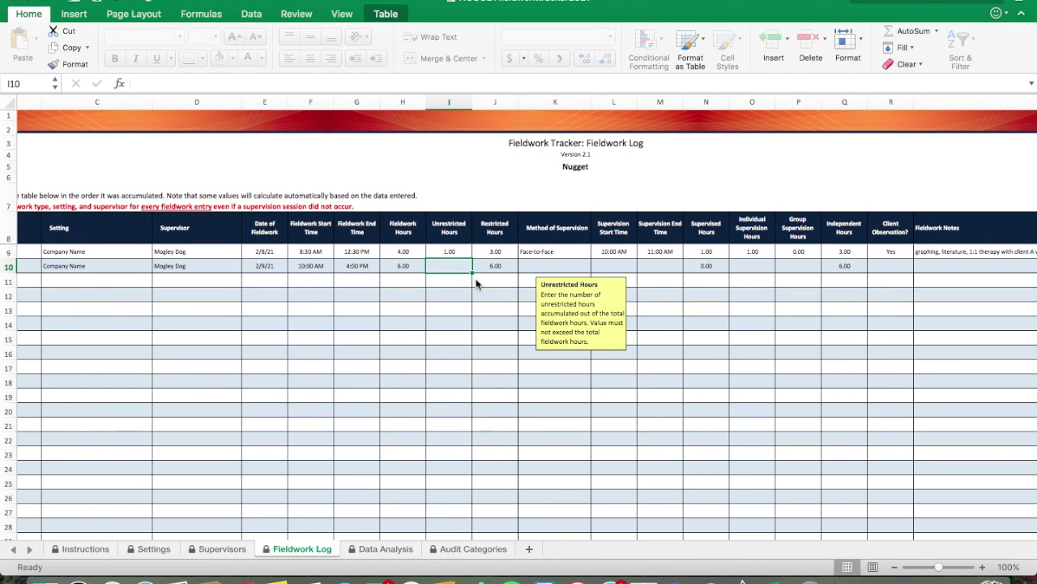
pyautogui.write('0')
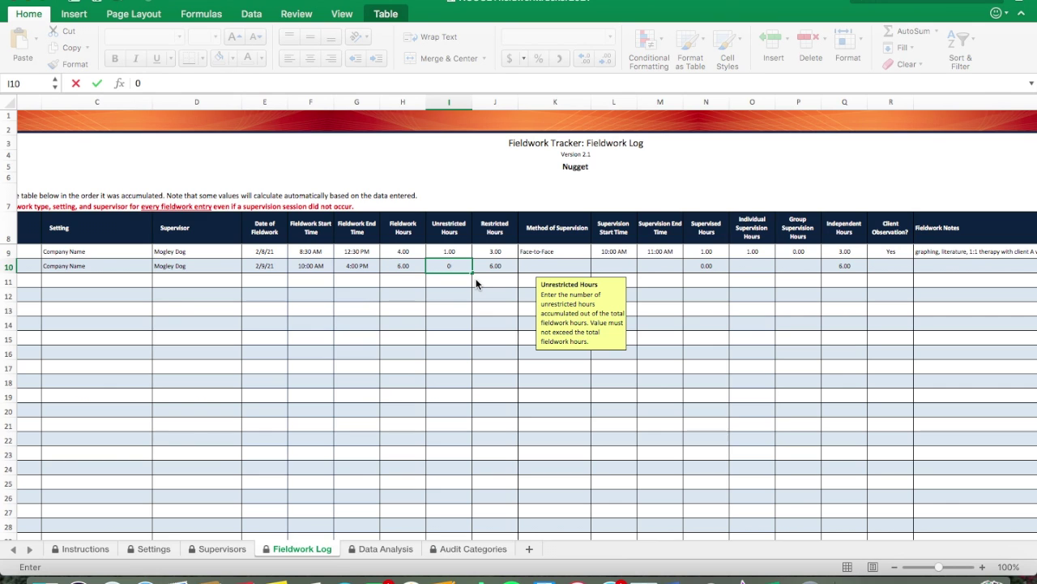
pyautogui.press('Tab')
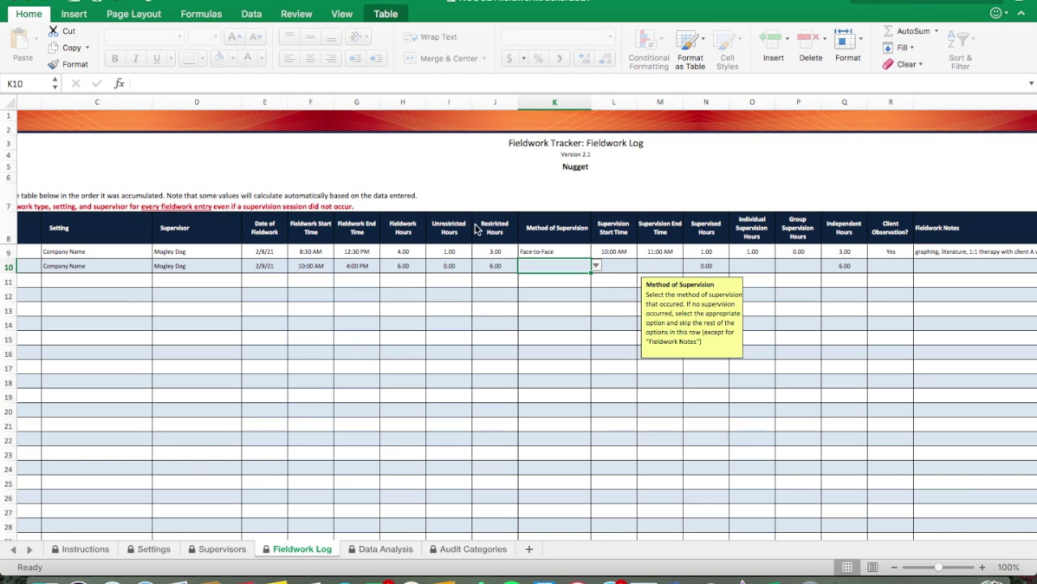
pyautogui.hscroll(-1, 403, 263)
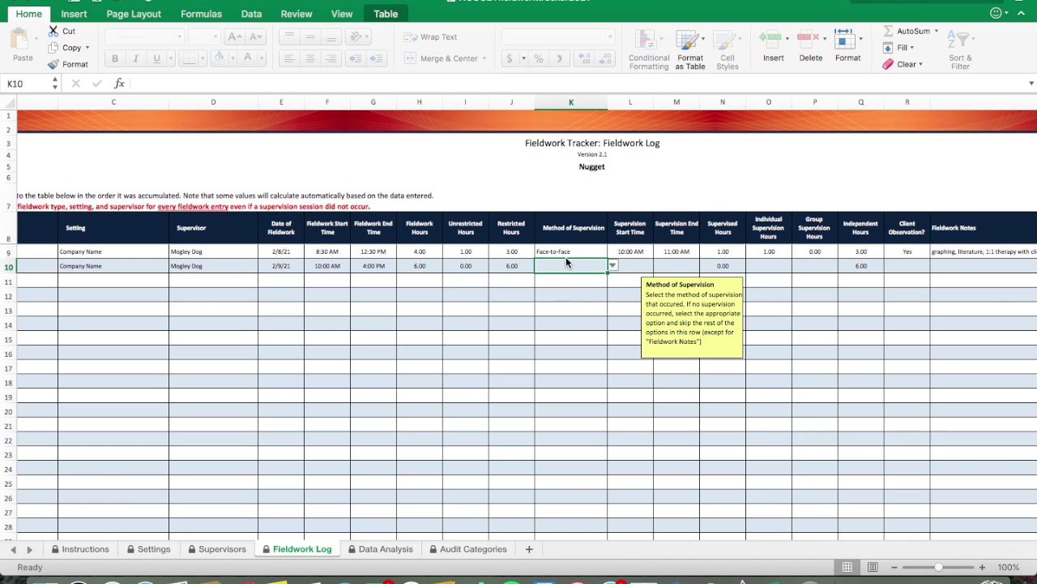
# Step: Set row 10's supervision method to No Supervision Session
pyautogui.click(612, 266)
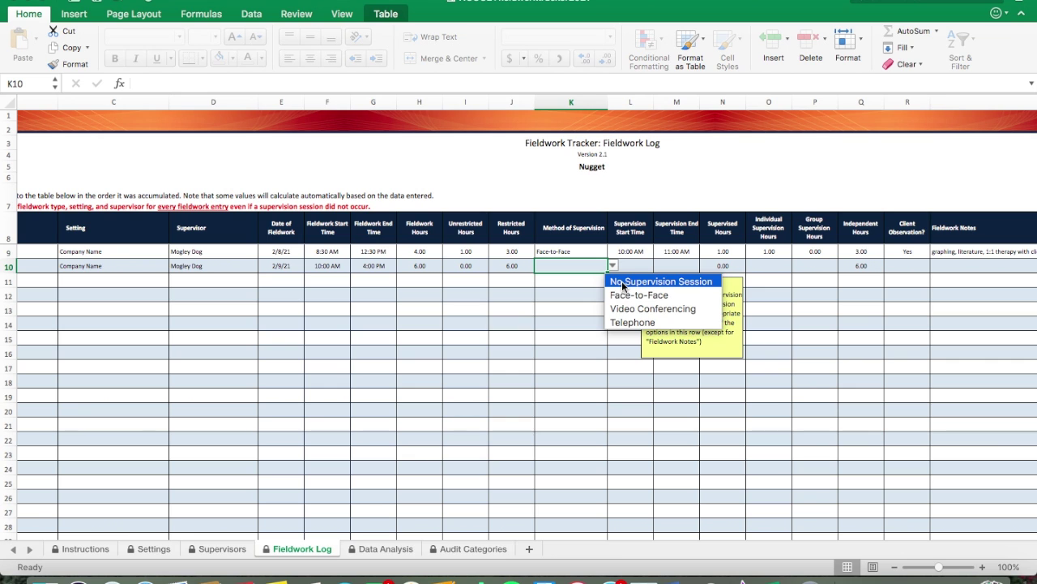
pyautogui.click(622, 280)
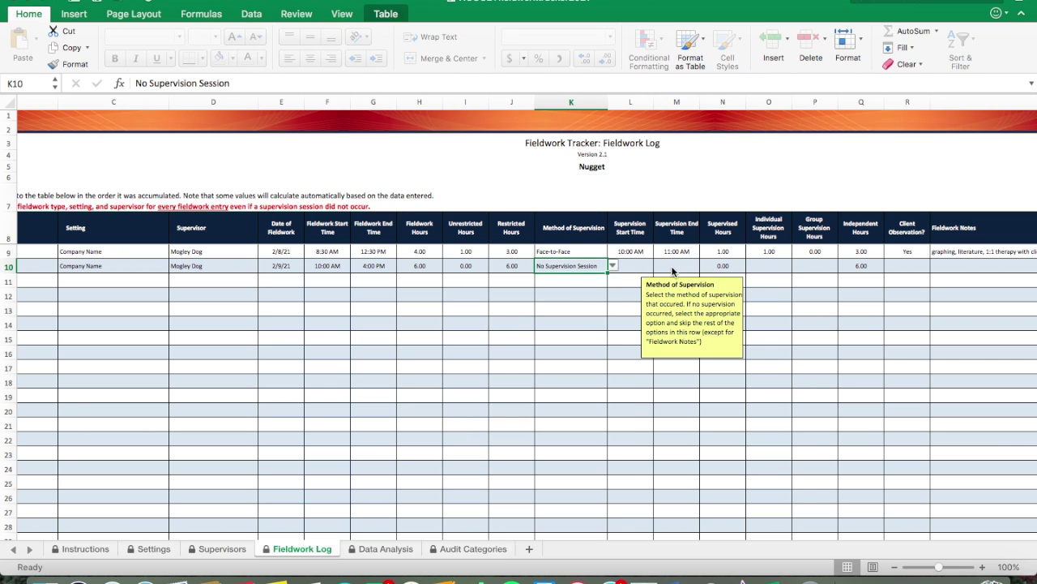
pyautogui.press('Tab')
pyautogui.hscroll(3, 672, 272)
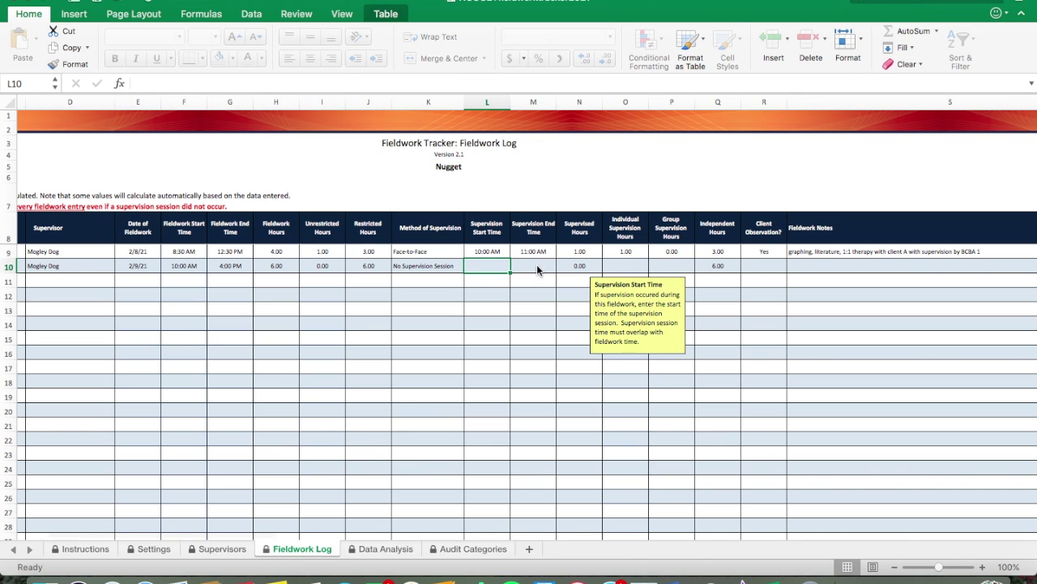
pyautogui.click(537, 270)
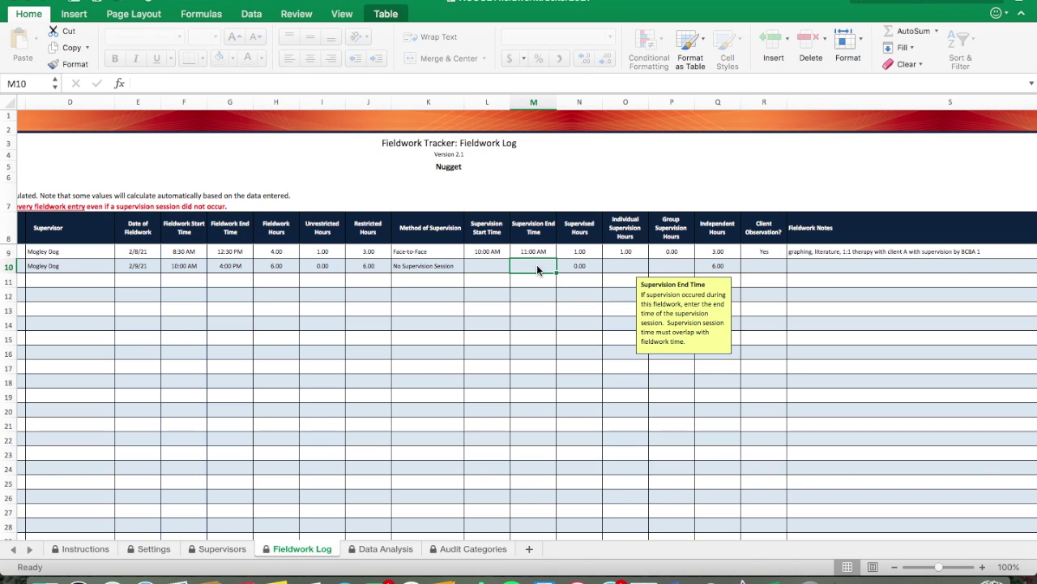
# Step: Set row 10's Client Observation to No
pyautogui.press('Tab')
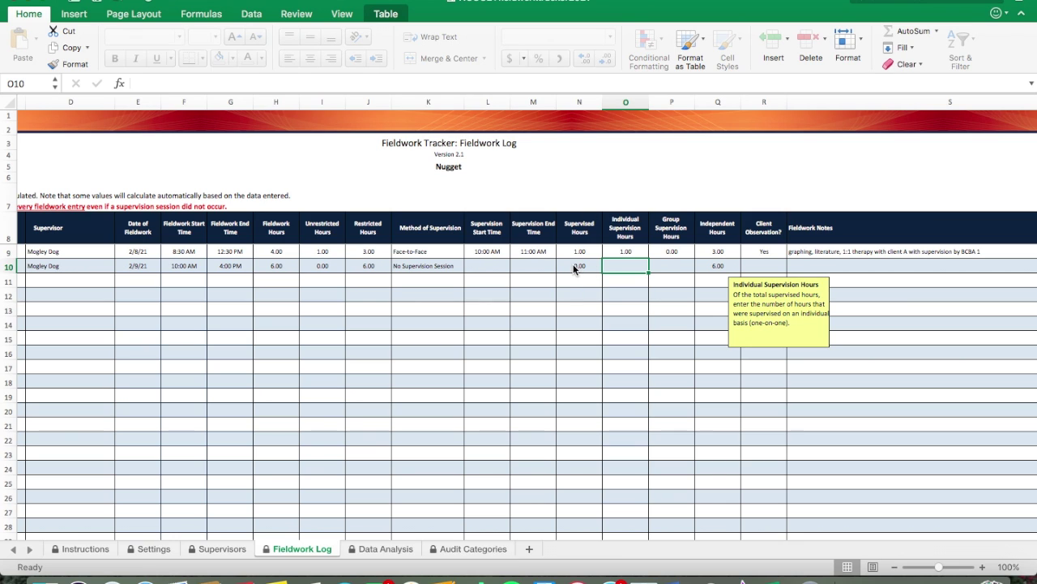
pyautogui.press('Tab')
pyautogui.press('Tab')
pyautogui.press('Tab')
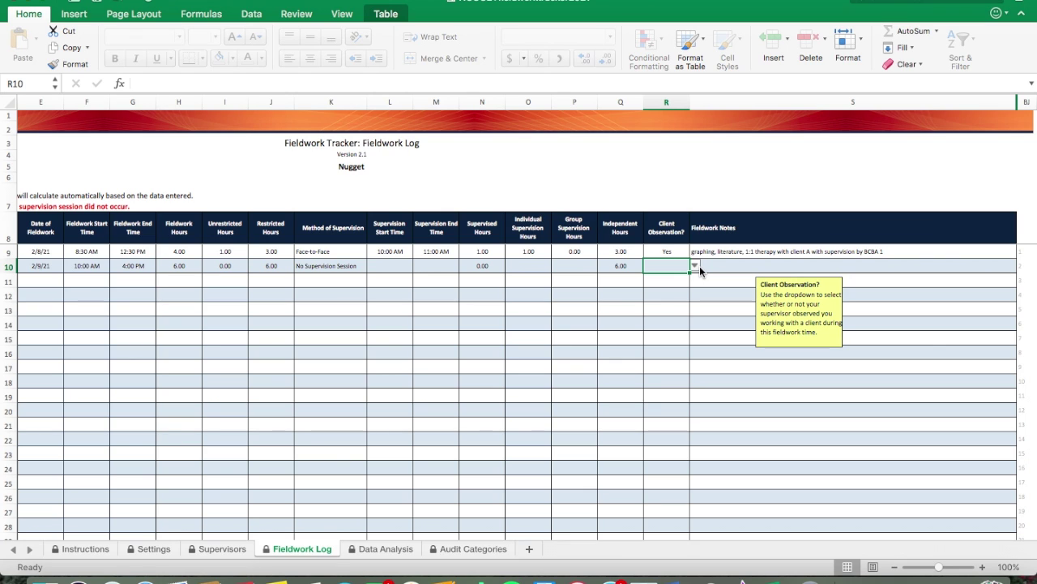
pyautogui.click(694, 266)
pyautogui.click(743, 295)
pyautogui.click(718, 266)
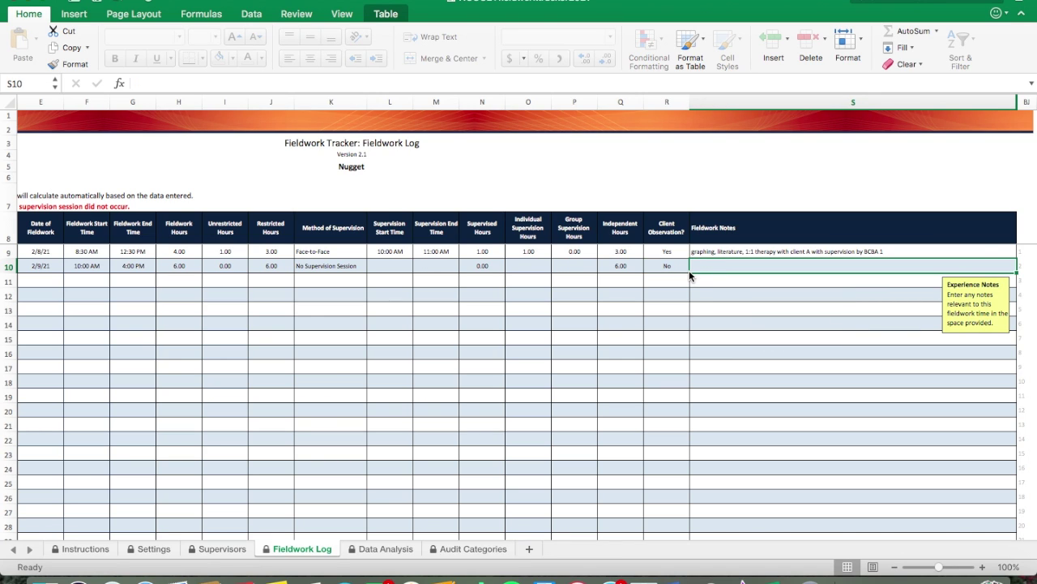
# Step: Enter the S10 note '1:1 therapy with client B', correcting the 'therapit' typo
pyautogui.write('1')
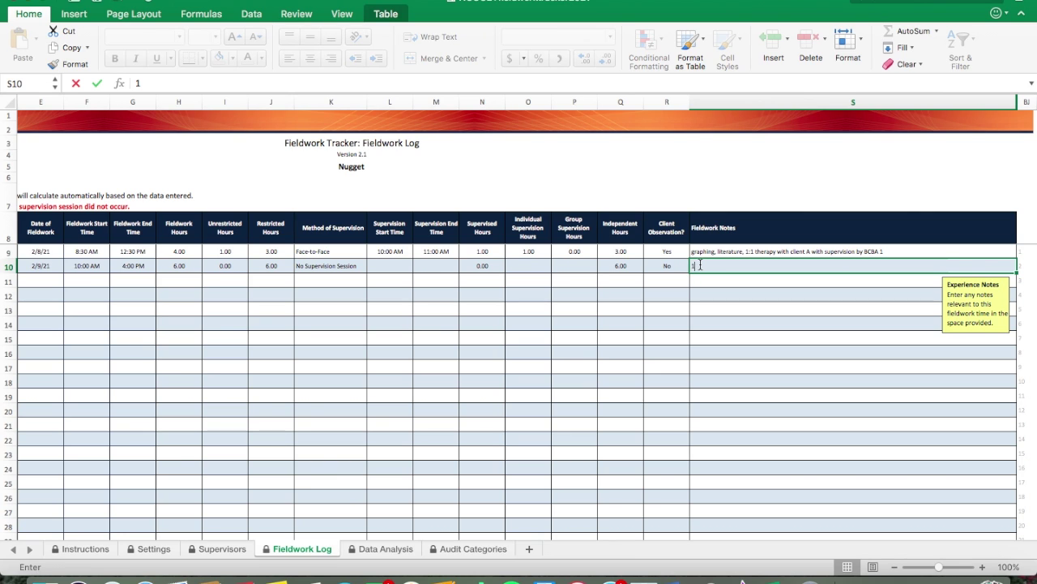
pyautogui.write(':1 therapit with client B')
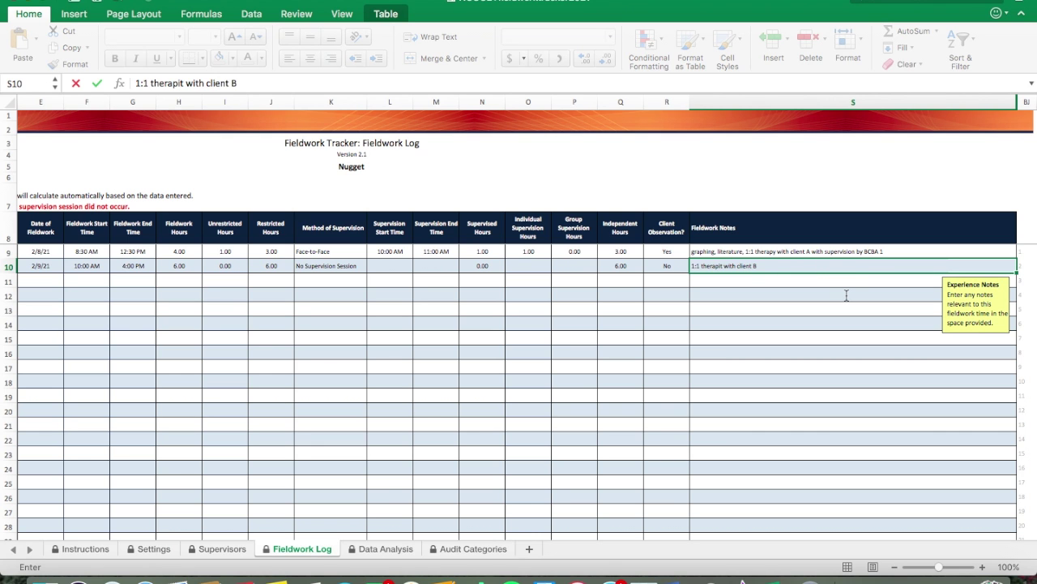
pyautogui.hscroll(-4, 846, 295)
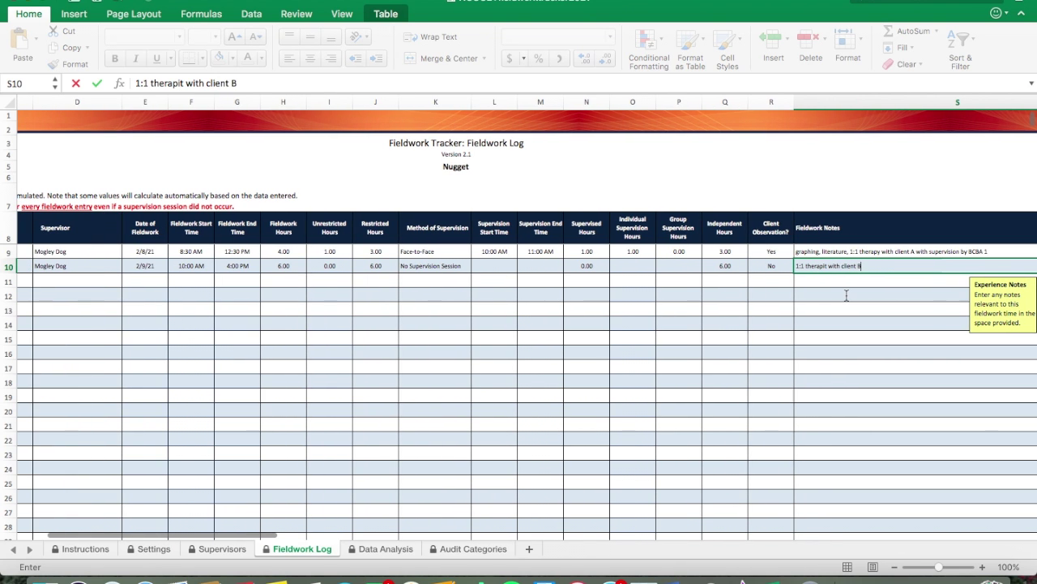
pyautogui.click(827, 266)
pyautogui.press('BackSpace')
pyautogui.press('BackSpace')
pyautogui.write('y')
pyautogui.click(884, 297)
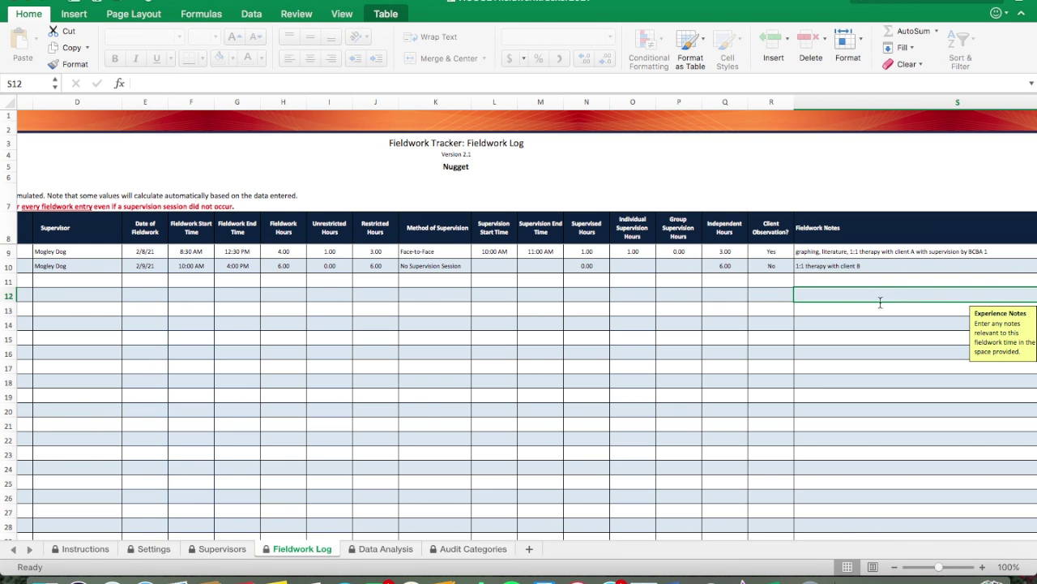
pyautogui.hscroll(-4, 737, 339)
pyautogui.hscroll(5, 737, 339)
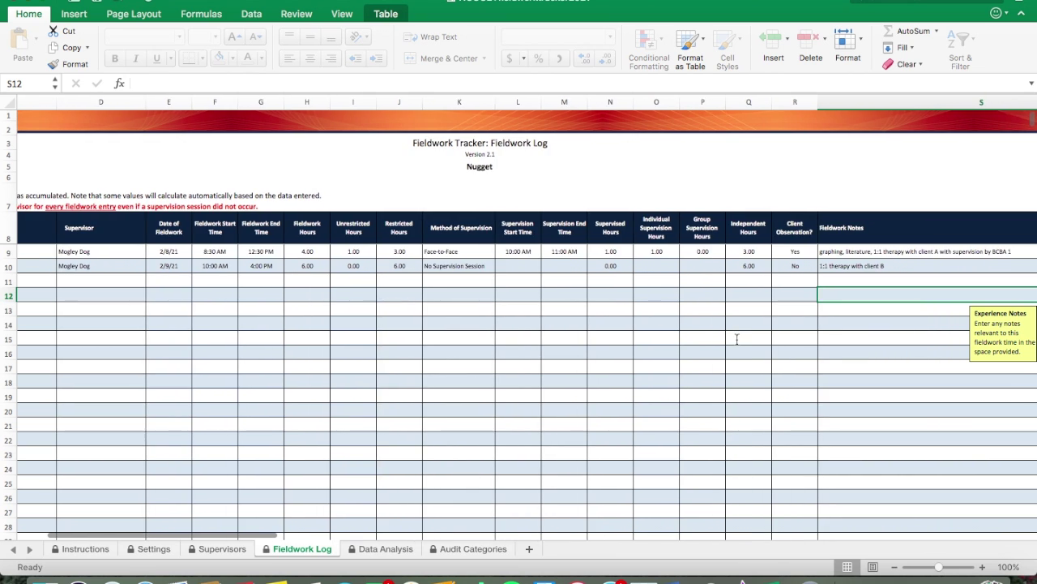
pyautogui.hscroll(-4, 736, 338)
pyautogui.hscroll(-2, 737, 339)
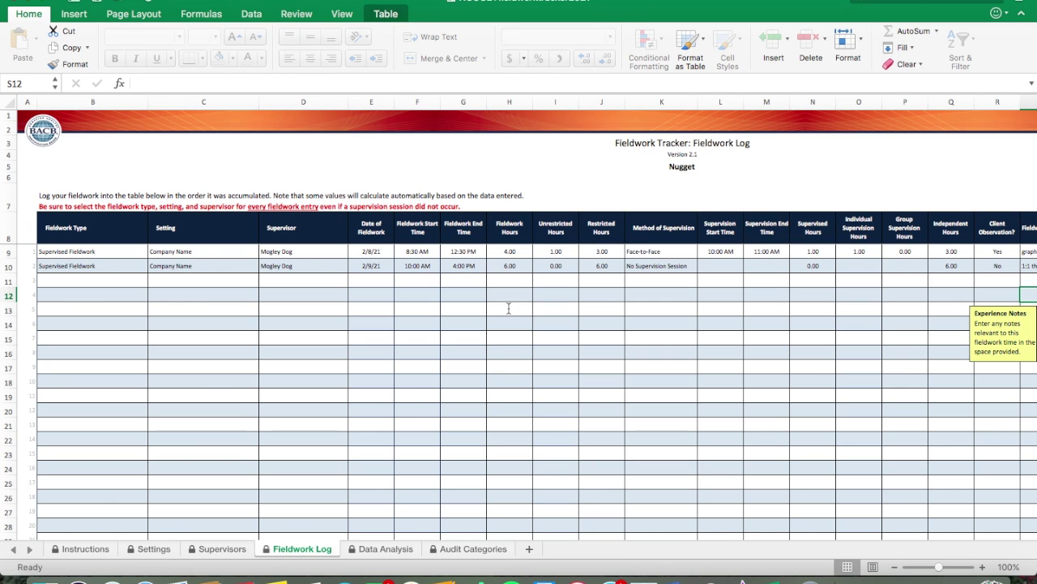
pyautogui.hscroll(1, 509, 308)
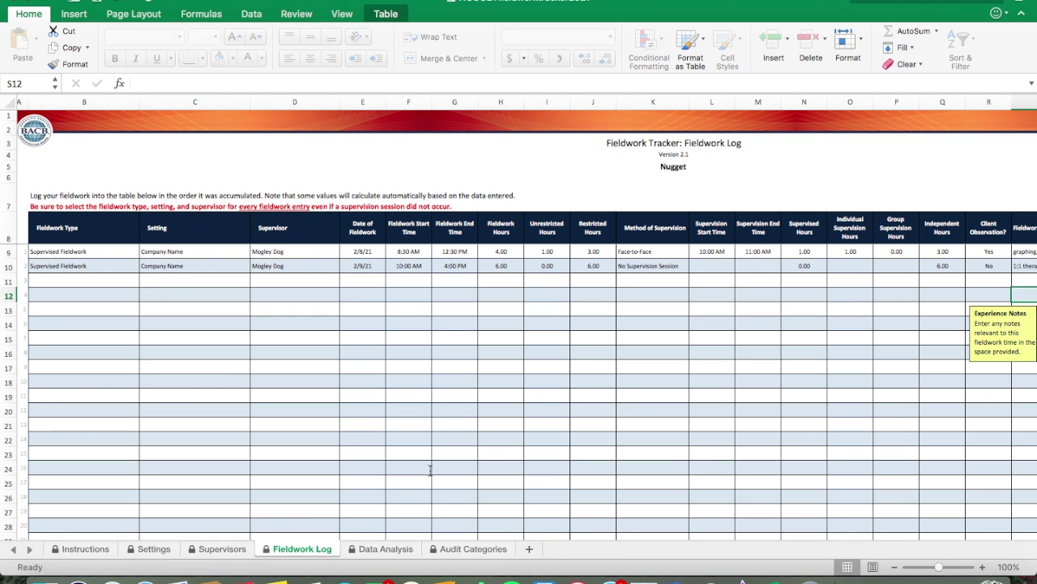
pyautogui.hscroll(3, 492, 179)
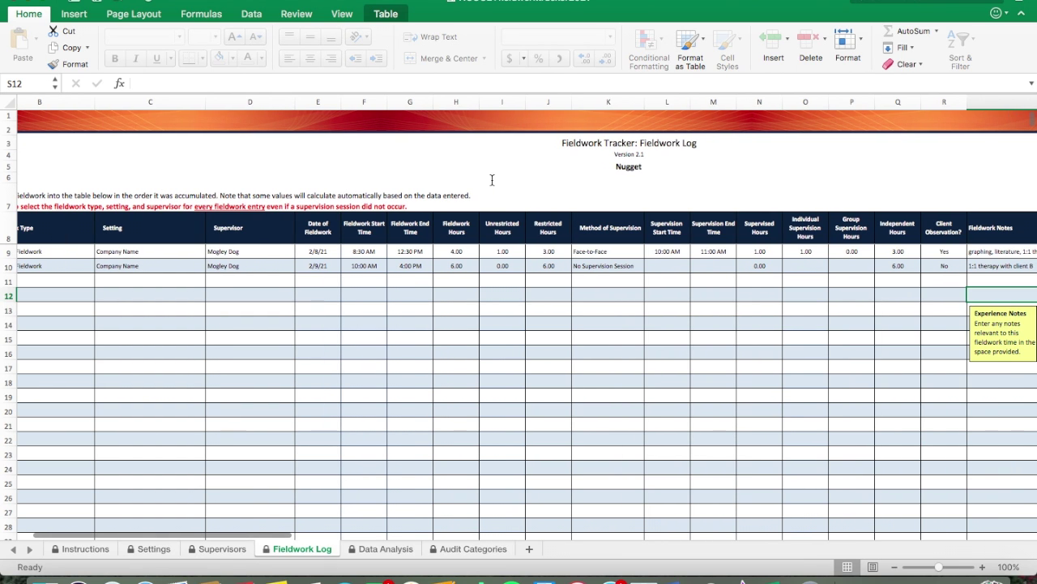
# Step: Check Data Analysis shows February 2021 at 10.00 fieldwork hours, then go back to Fieldwork Log
pyautogui.click(371, 551)
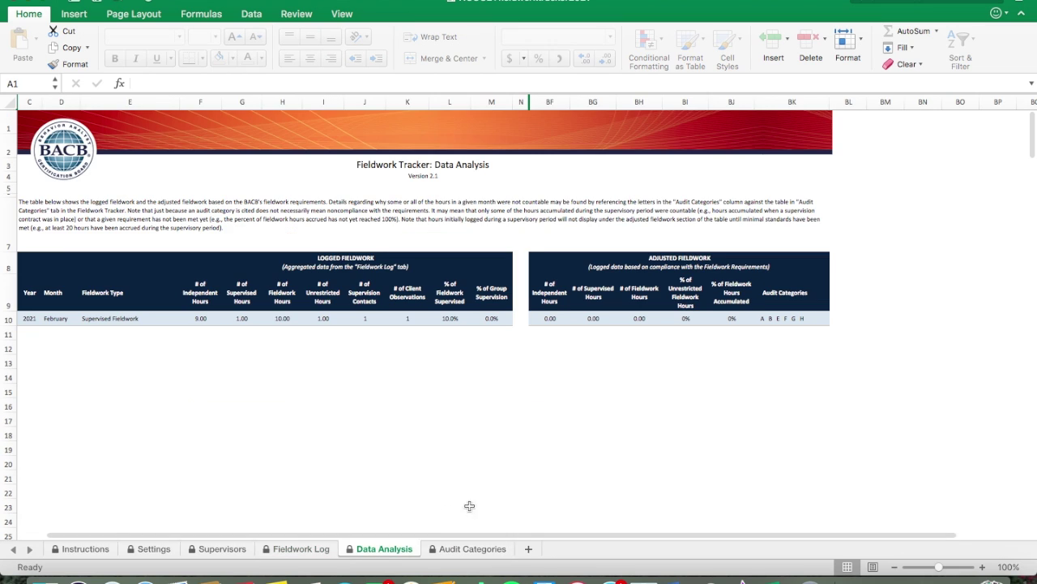
pyautogui.hscroll(-2, 680, 445)
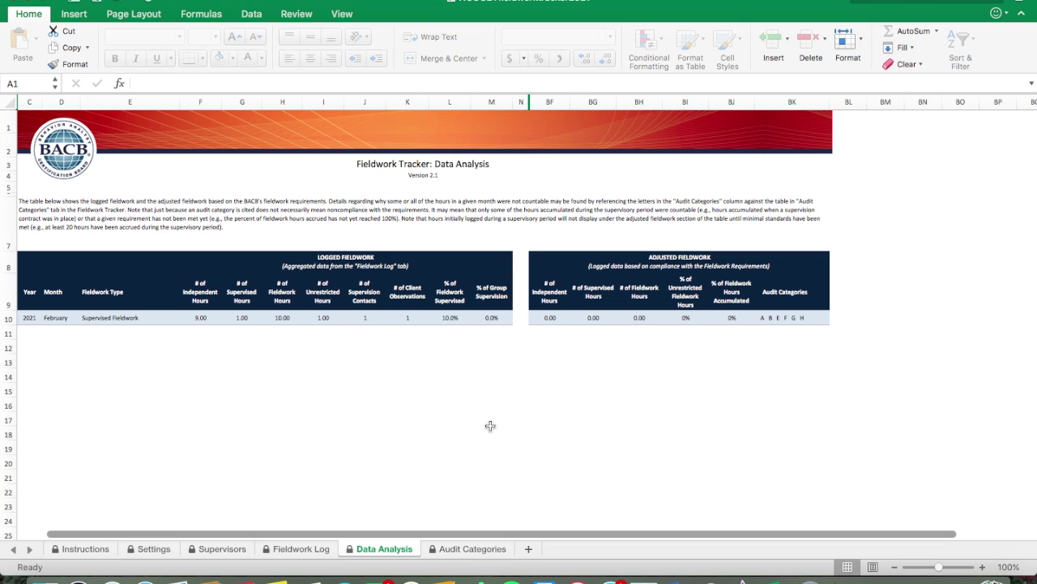
pyautogui.scroll(-5, 489, 424)
pyautogui.scroll(2, 489, 424)
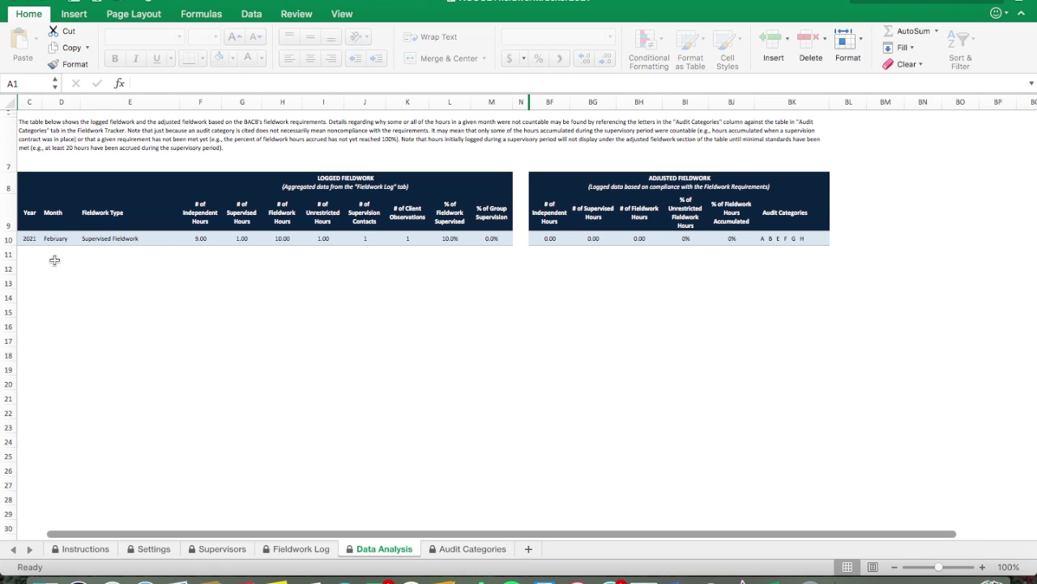
pyautogui.click(301, 551)
# Step: Start row 11 as Supervised Fieldwork at Company Name with the listed supervisor
pyautogui.click(106, 281)
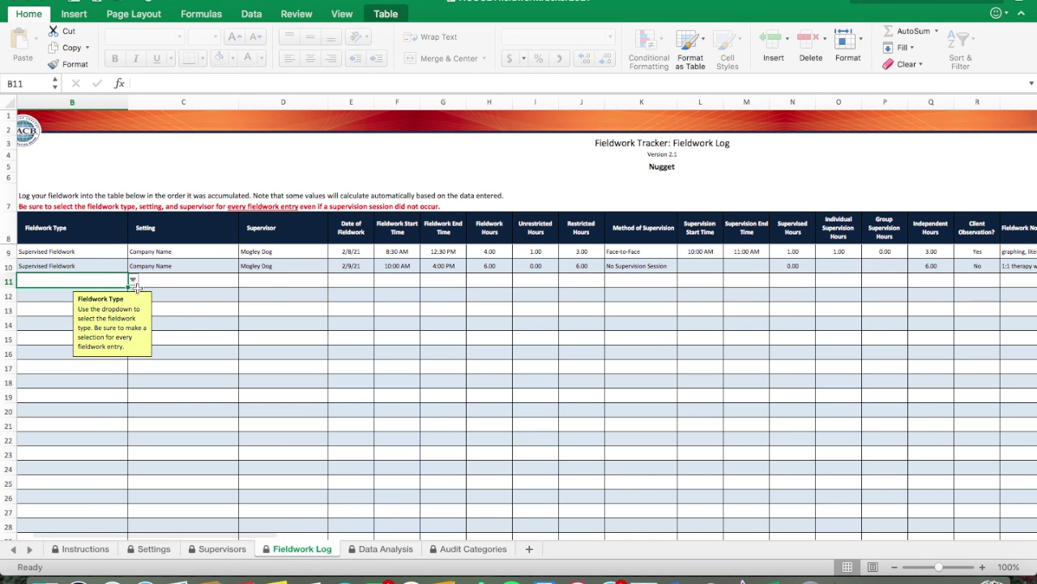
pyautogui.click(132, 279)
pyautogui.click(81, 296)
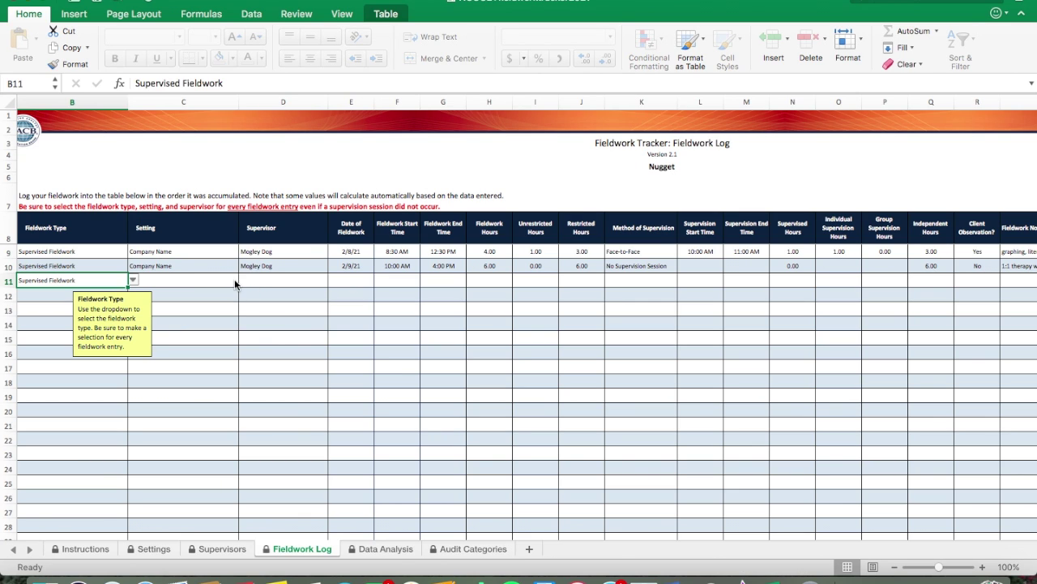
pyautogui.click(206, 282)
pyautogui.click(242, 280)
pyautogui.click(203, 295)
pyautogui.click(283, 282)
pyautogui.click(333, 280)
pyautogui.click(271, 294)
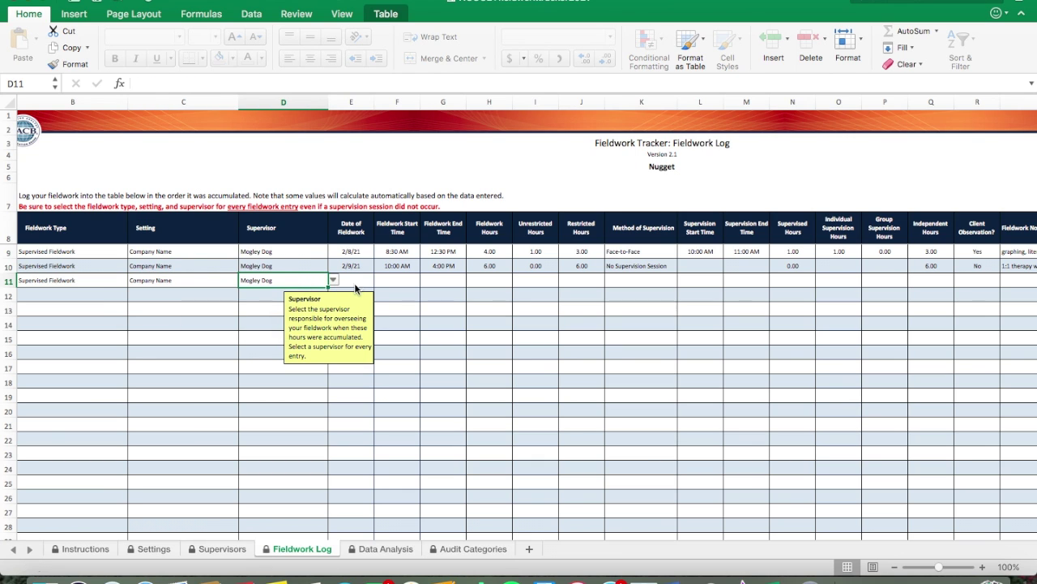
# Step: Give row 11 the date 3/1/21 and times 8:00 AM to 4:00 PM
pyautogui.click(358, 282)
pyautogui.write('3/1/21')
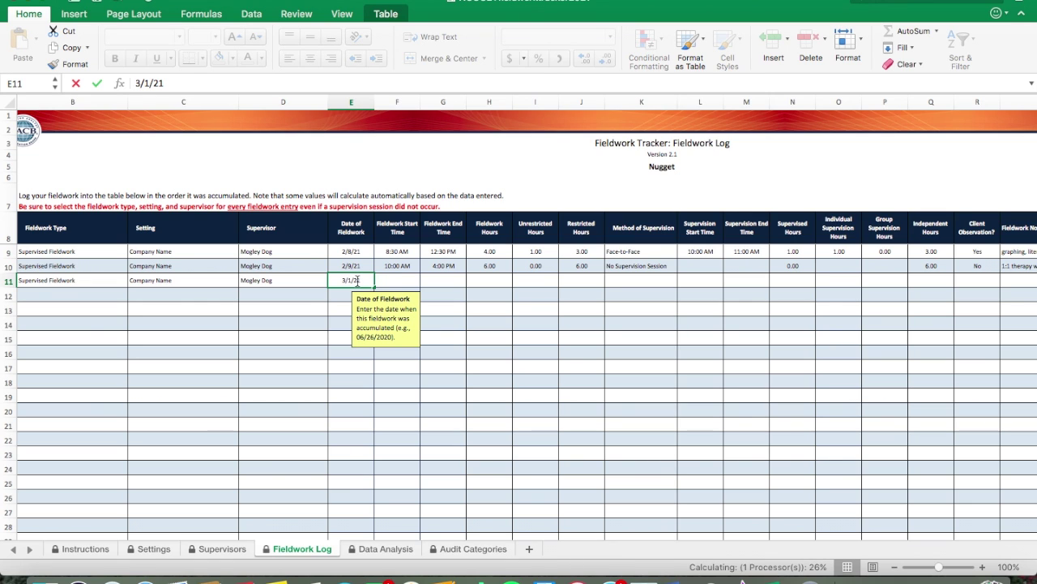
pyautogui.click(385, 280)
pyautogui.write('8:00 AM')
pyautogui.press('Tab')
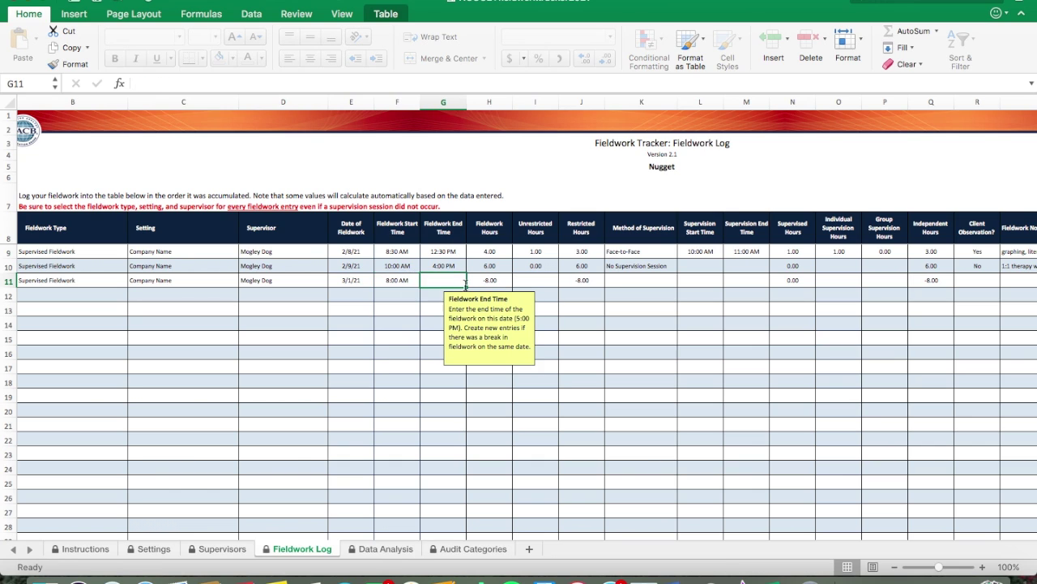
pyautogui.write('4:00 PM')
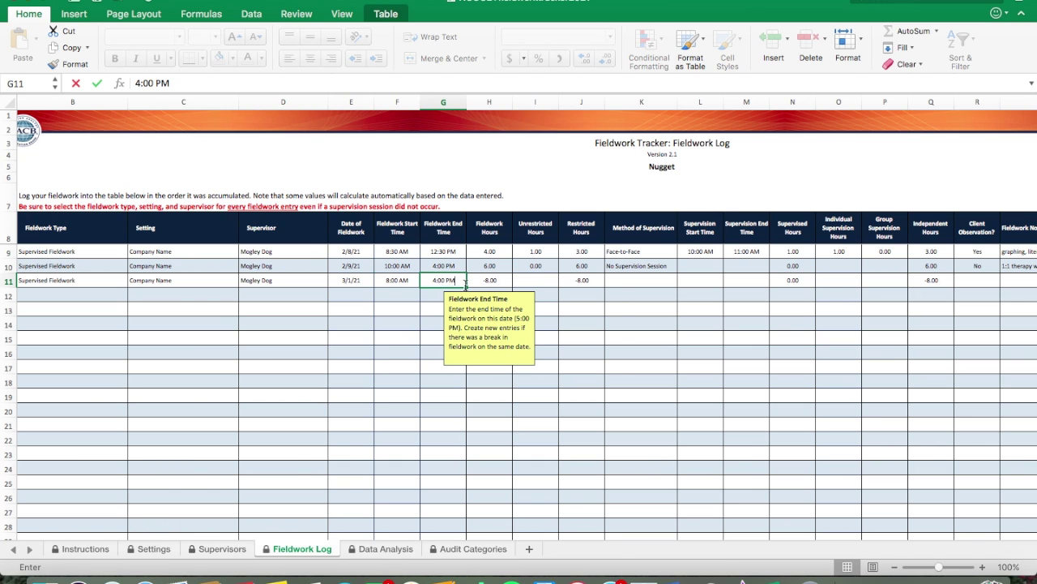
pyautogui.press('Tab')
# Step: Fill row 11 with 0 unrestricted hours, No Supervision Session and Client Observation No
pyautogui.write('0')
pyautogui.press('Tab')
pyautogui.write('N')
pyautogui.press('Tab')
pyautogui.press('Tab')
pyautogui.press('Tab')
pyautogui.press('Tab')
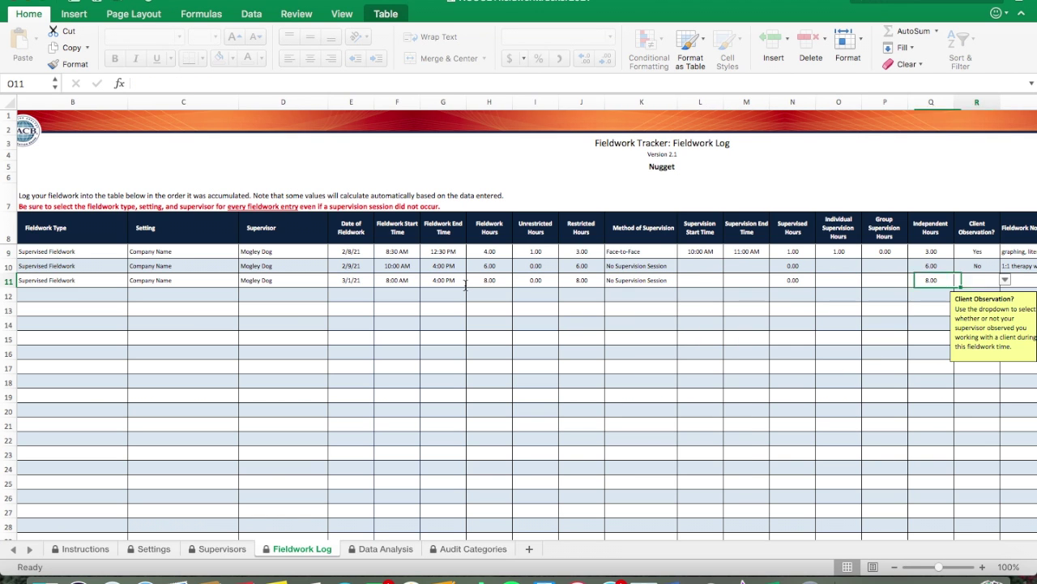
pyautogui.write('No')
pyautogui.press('Tab')
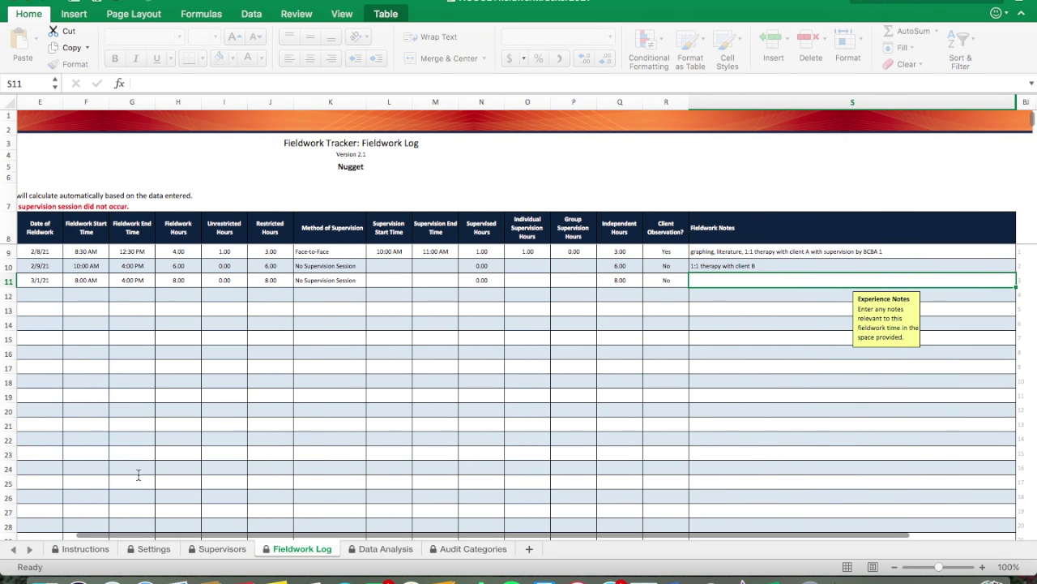
pyautogui.click(375, 549)
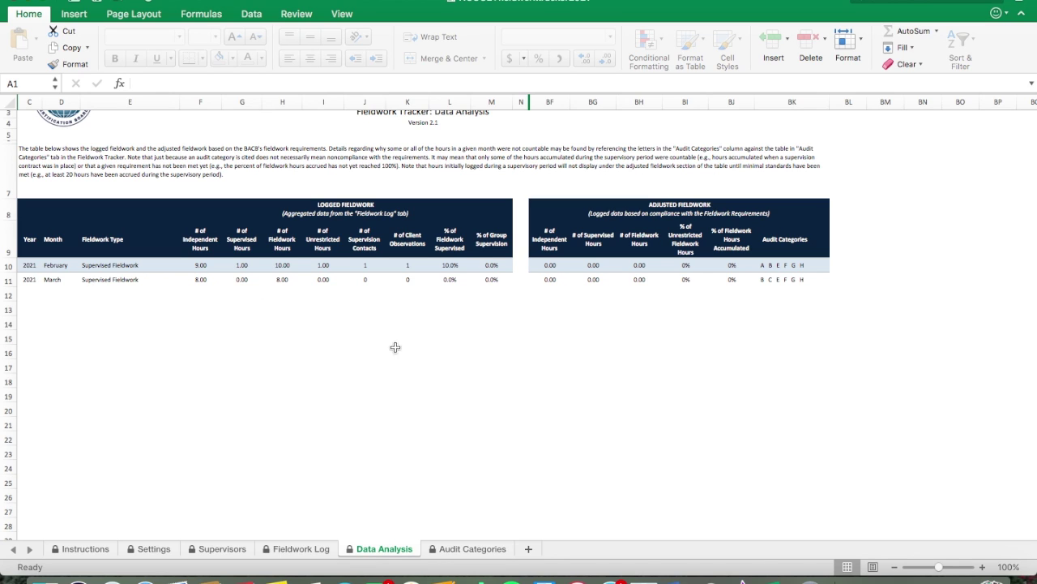
# Step: Scroll Data Analysis to show February 2021 (10.00) and March 2021 (8.00) rows
pyautogui.scroll(2, 438, 382)
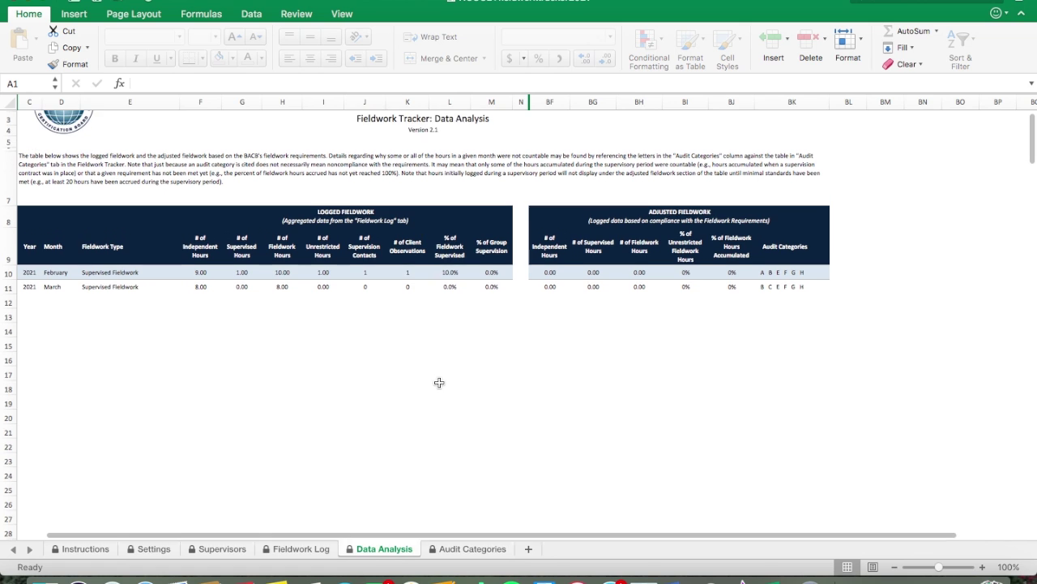
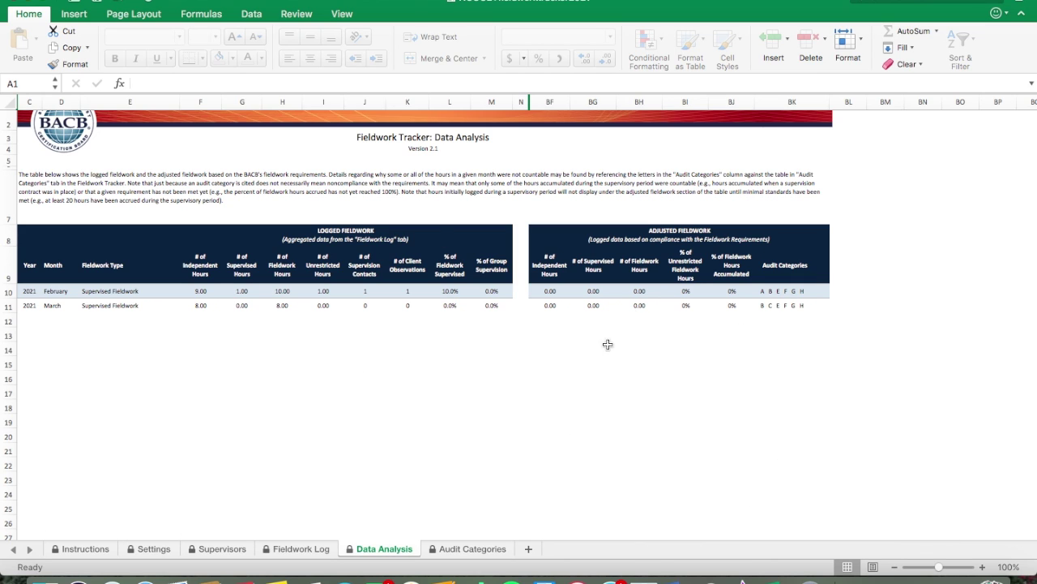
# Step: Switch to the Audit Categories sheet listing BACB fieldwork standards A–E
pyautogui.click(475, 549)
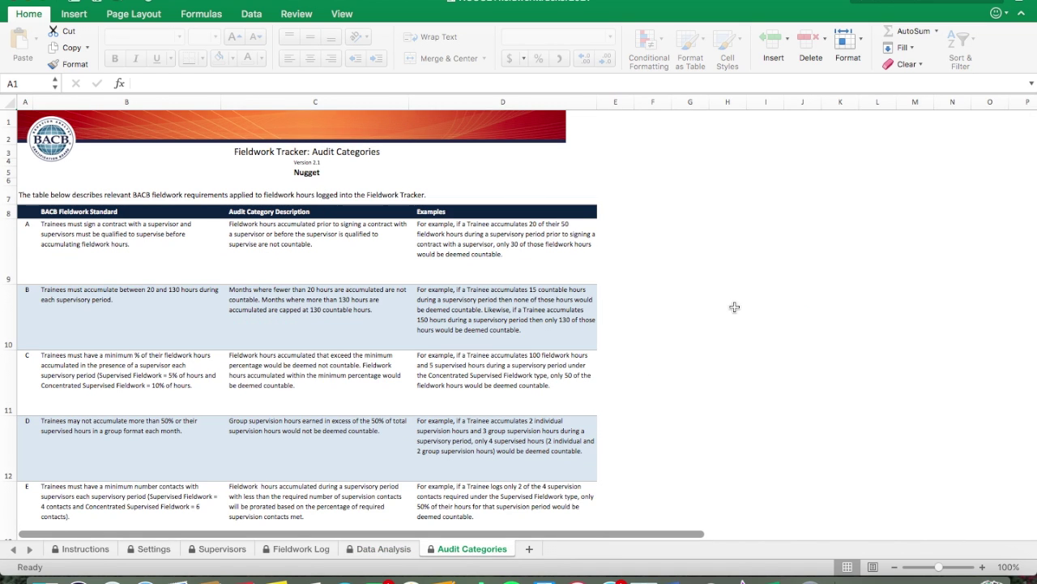
pyautogui.scroll(-5, 735, 307)
pyautogui.scroll(-5, 734, 307)
pyautogui.scroll(10, 734, 306)
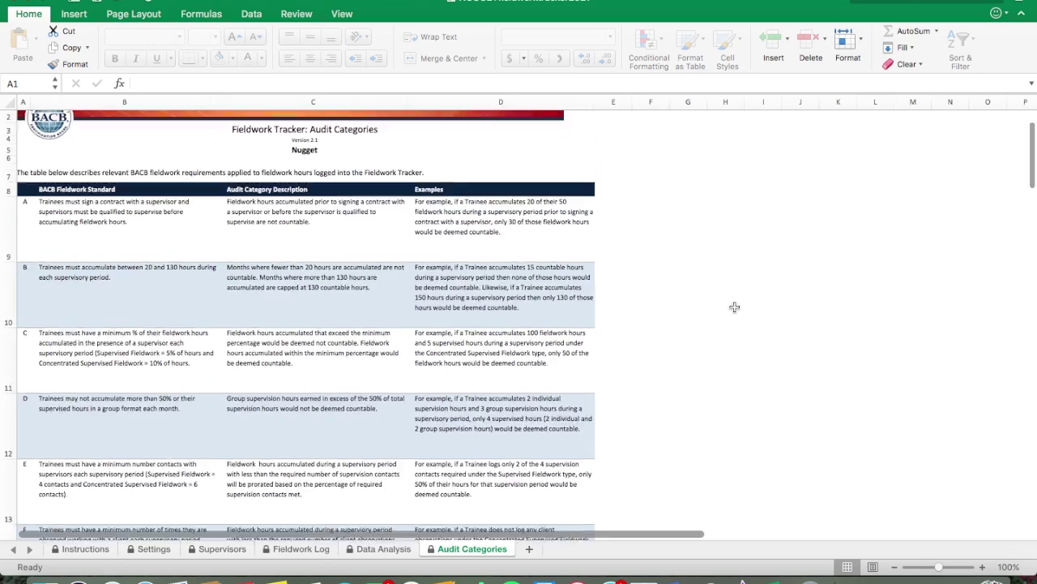
pyautogui.scroll(-10, 347, 234)
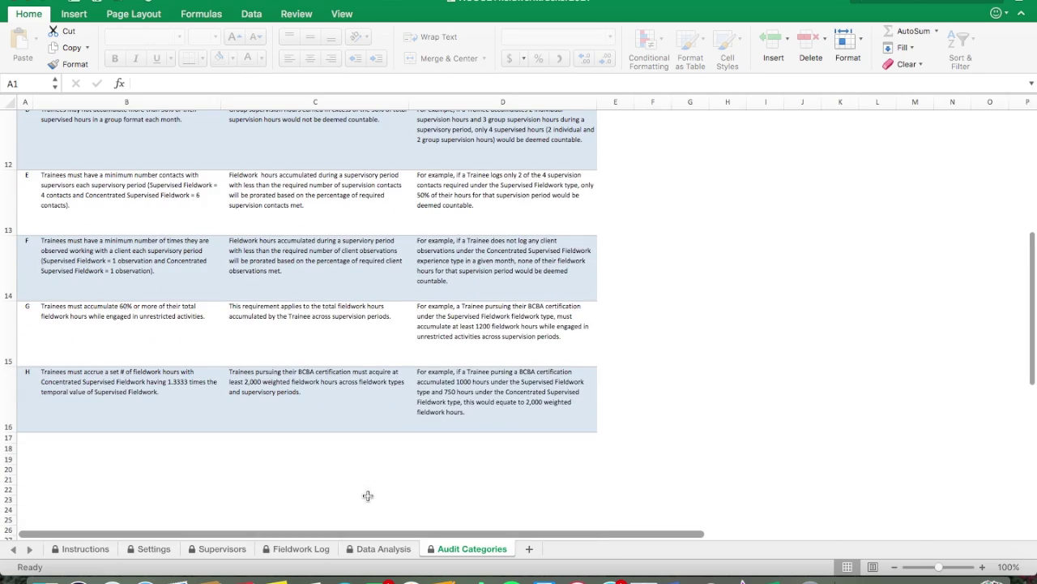
pyautogui.scroll(10, 425, 411)
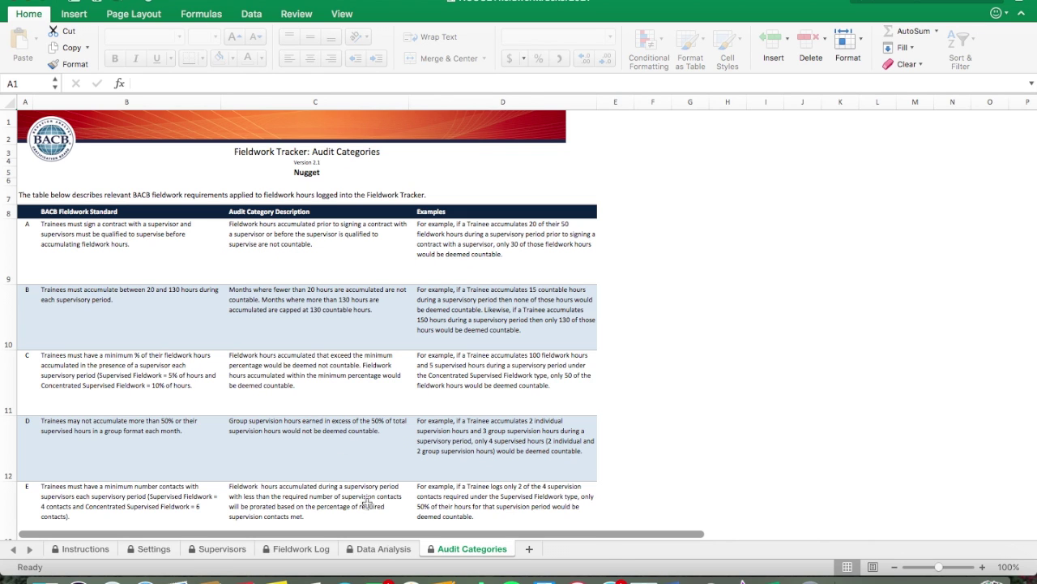
pyautogui.click(386, 551)
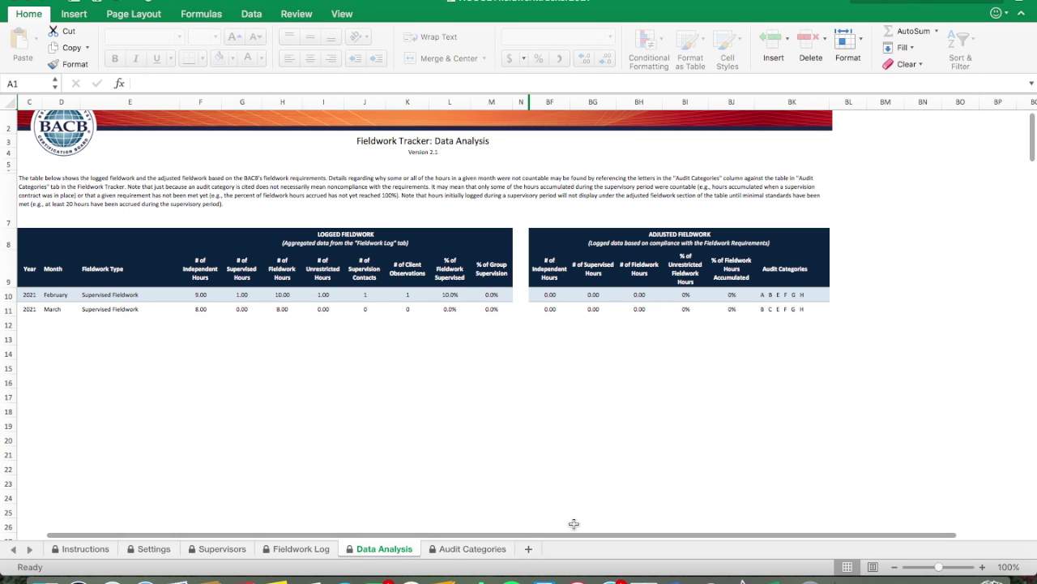
pyautogui.click(482, 551)
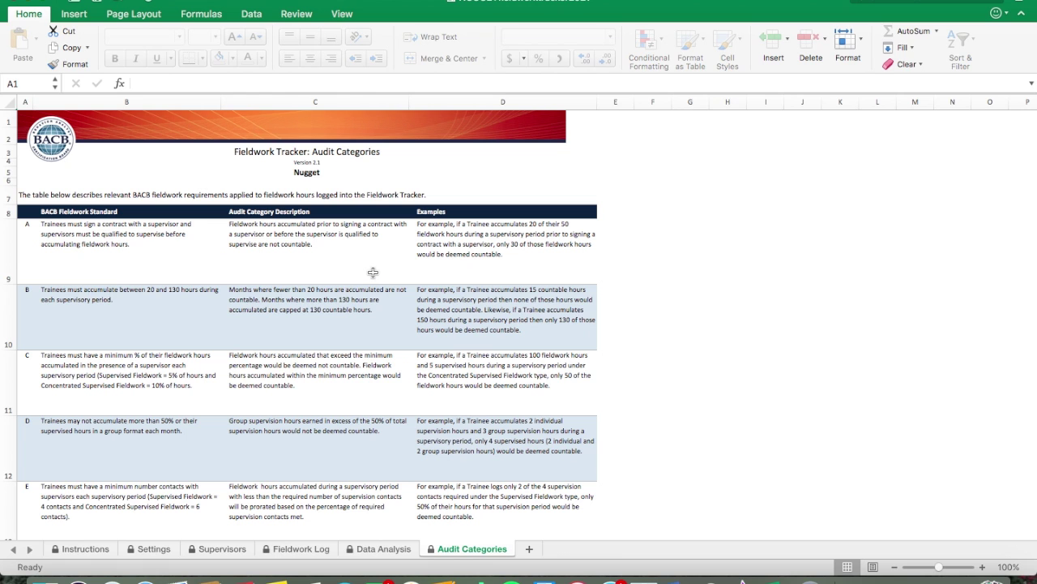
pyautogui.scroll(-3, 372, 273)
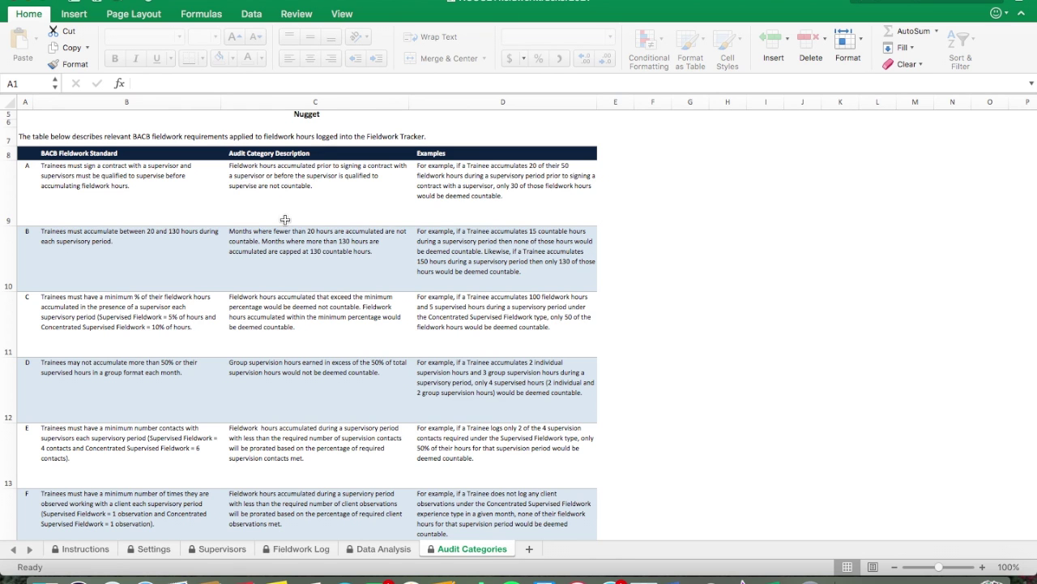
pyautogui.scroll(-3, 199, 353)
pyautogui.scroll(-2, 198, 353)
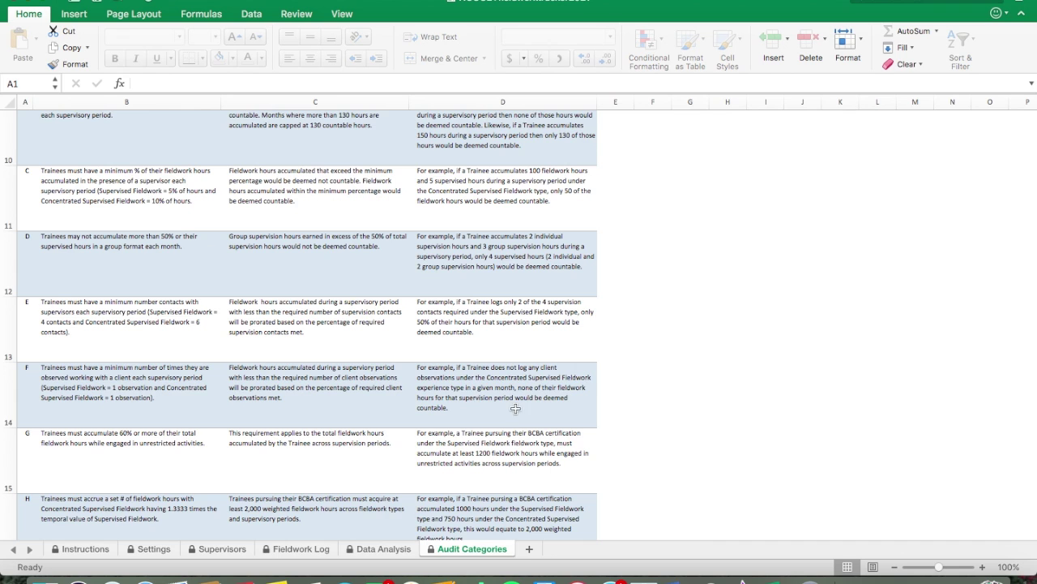
pyautogui.scroll(-3, 482, 357)
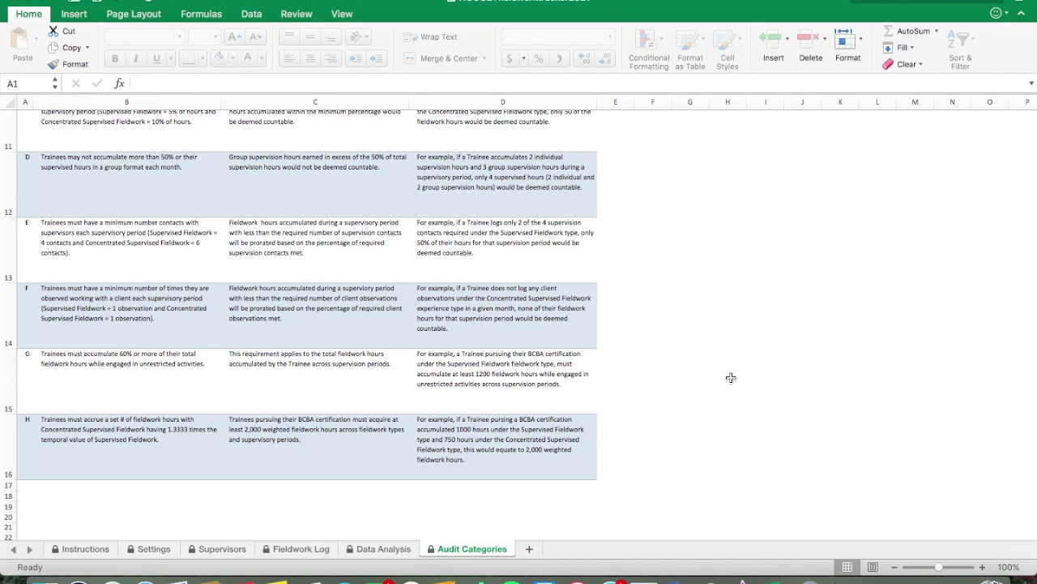
pyautogui.scroll(1, 730, 378)
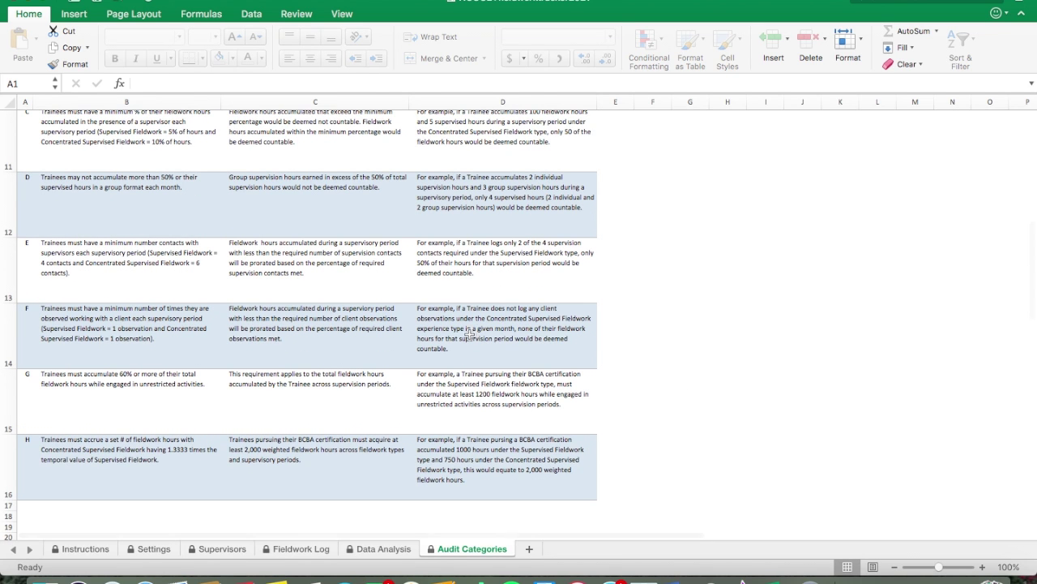
pyautogui.scroll(10, 400, 257)
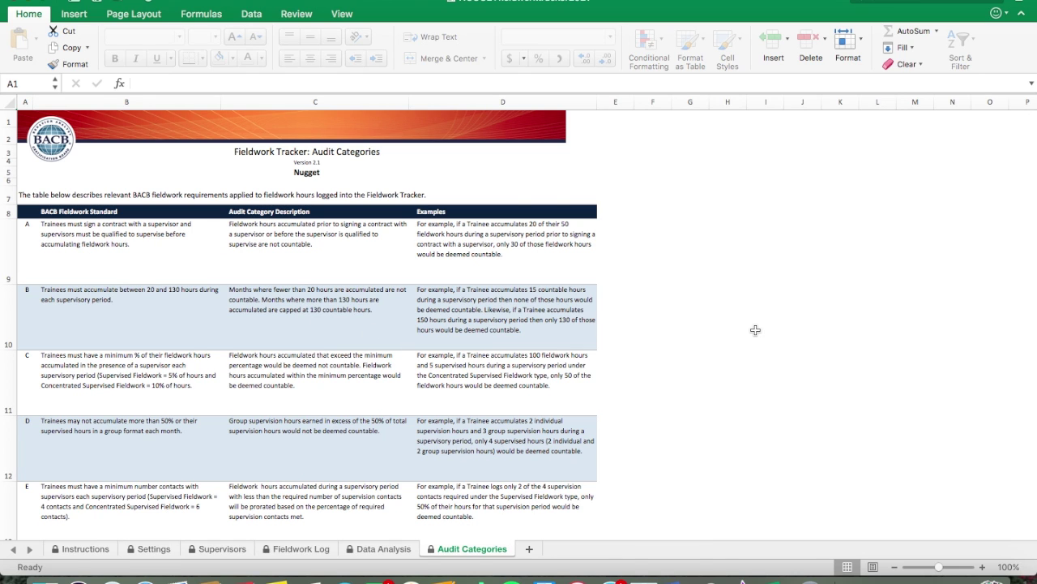
pyautogui.scroll(-3, 754, 329)
pyautogui.scroll(1, 353, 316)
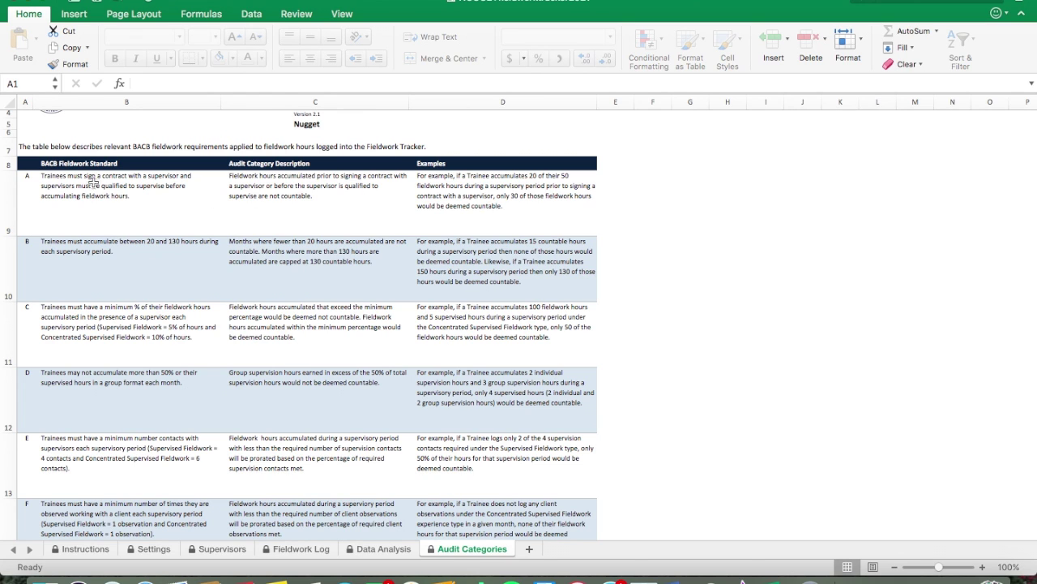
pyautogui.scroll(-3, 295, 227)
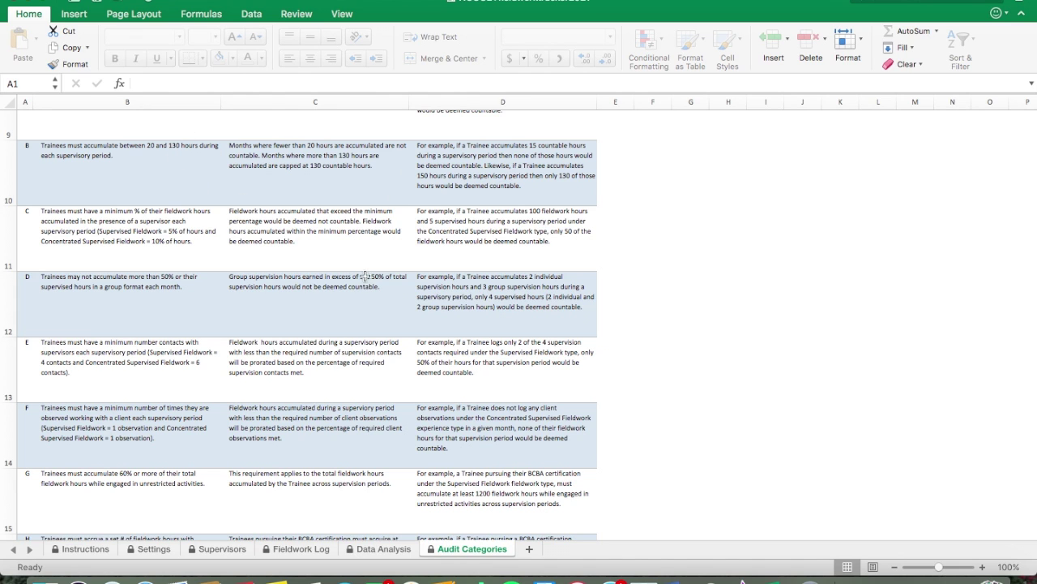
pyautogui.scroll(-5, 367, 277)
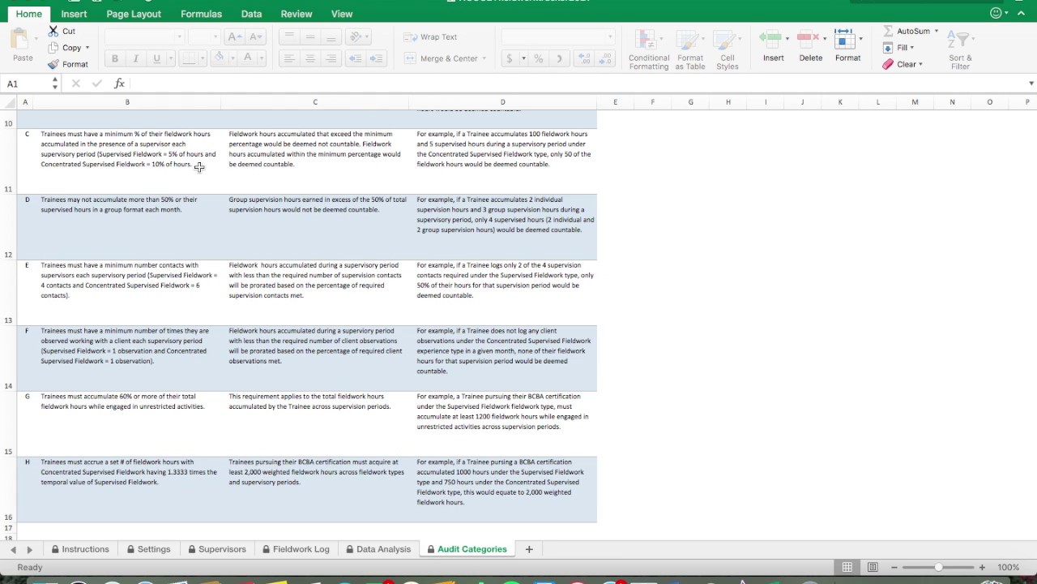
pyautogui.scroll(1, 199, 167)
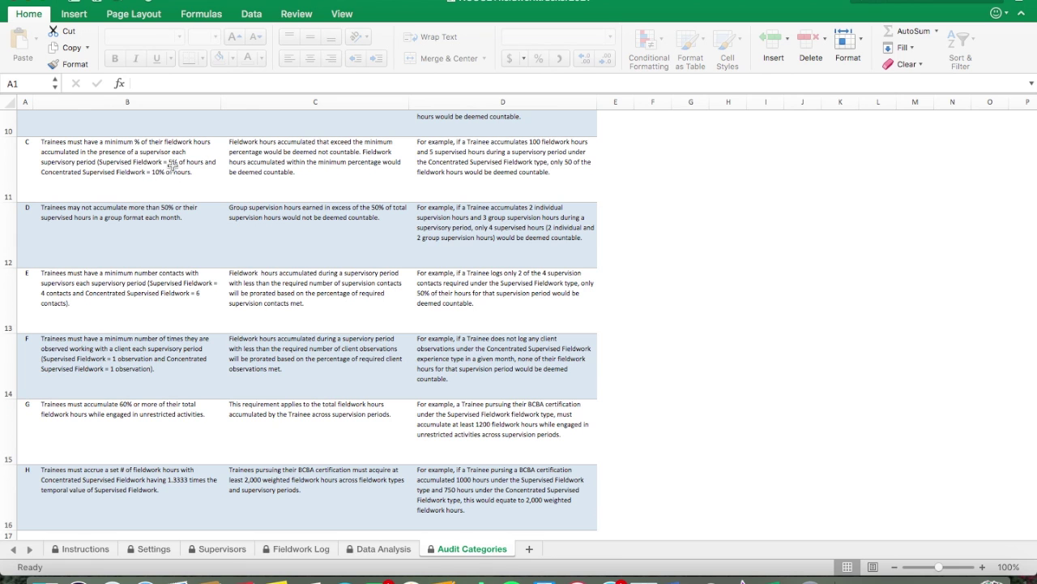
pyautogui.scroll(-3, 309, 169)
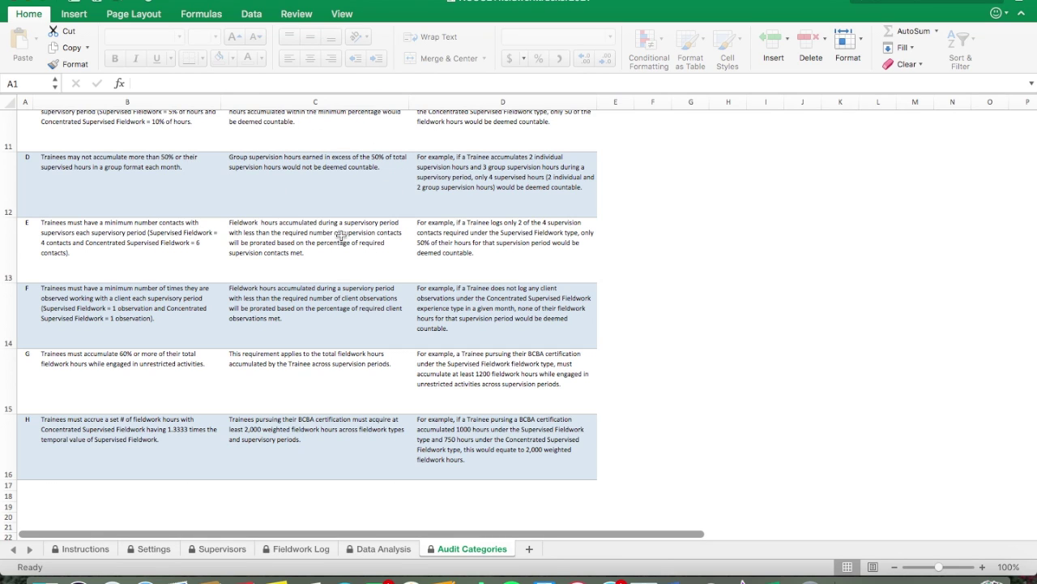
pyautogui.scroll(-1, 311, 198)
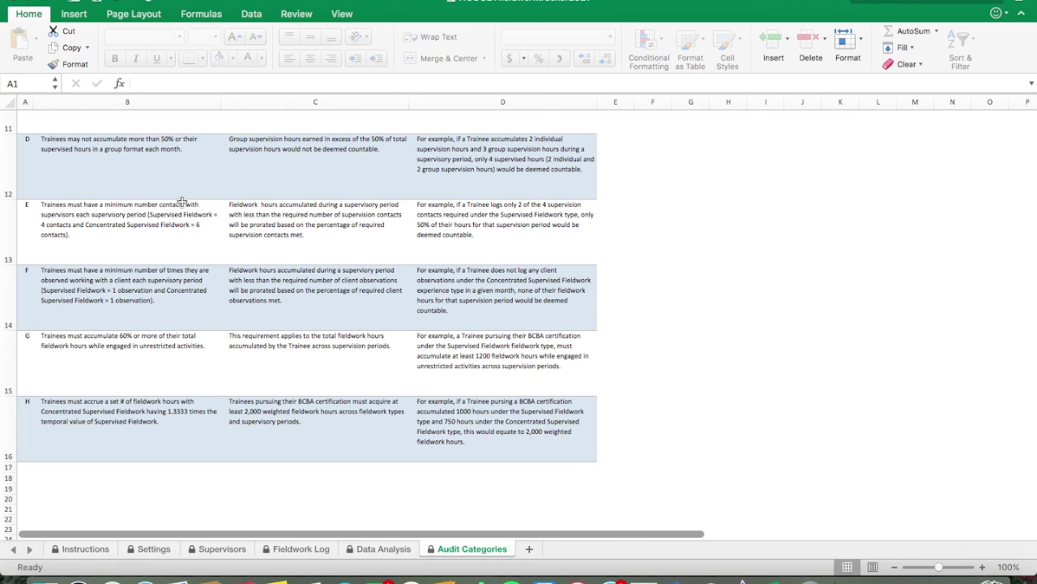
pyautogui.scroll(-1, 183, 202)
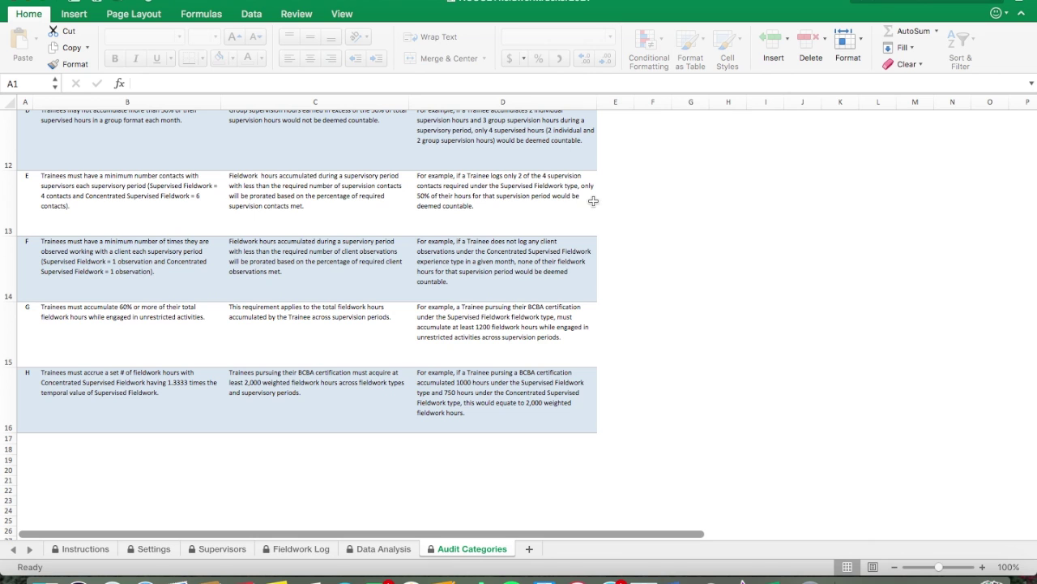
pyautogui.scroll(-1, 111, 207)
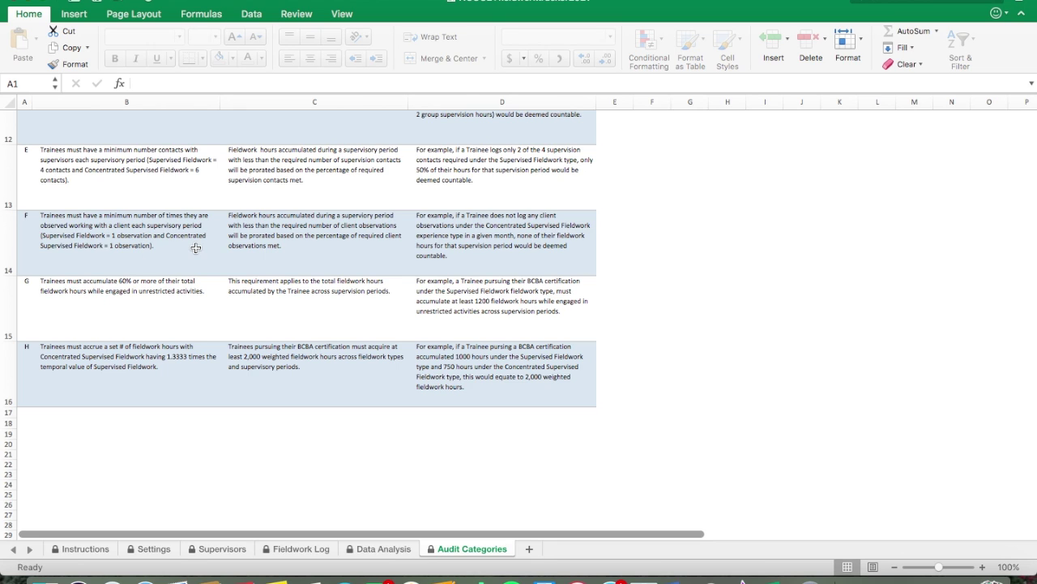
pyautogui.scroll(-3, 196, 247)
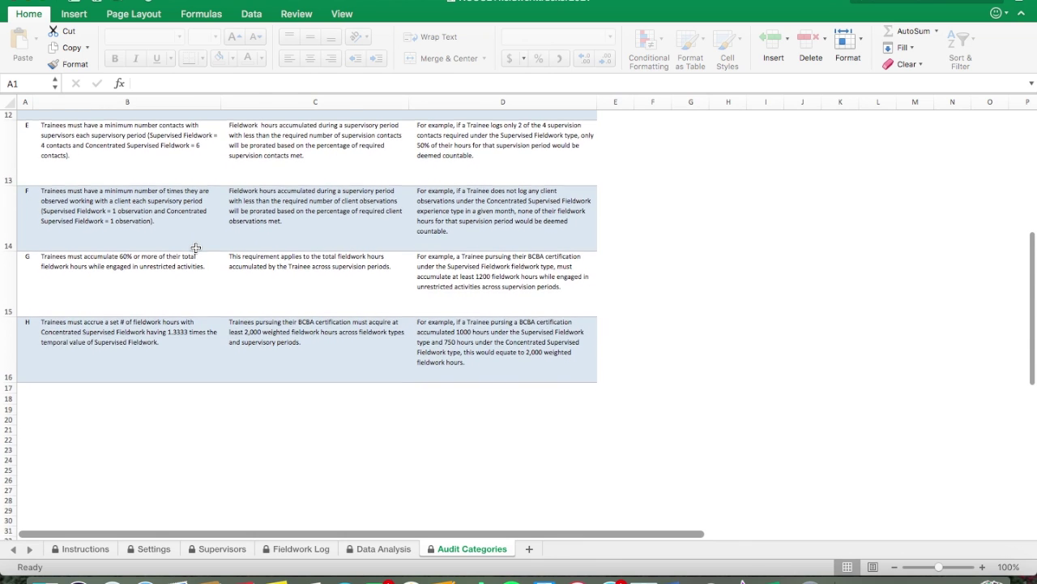
pyautogui.scroll(1, 196, 247)
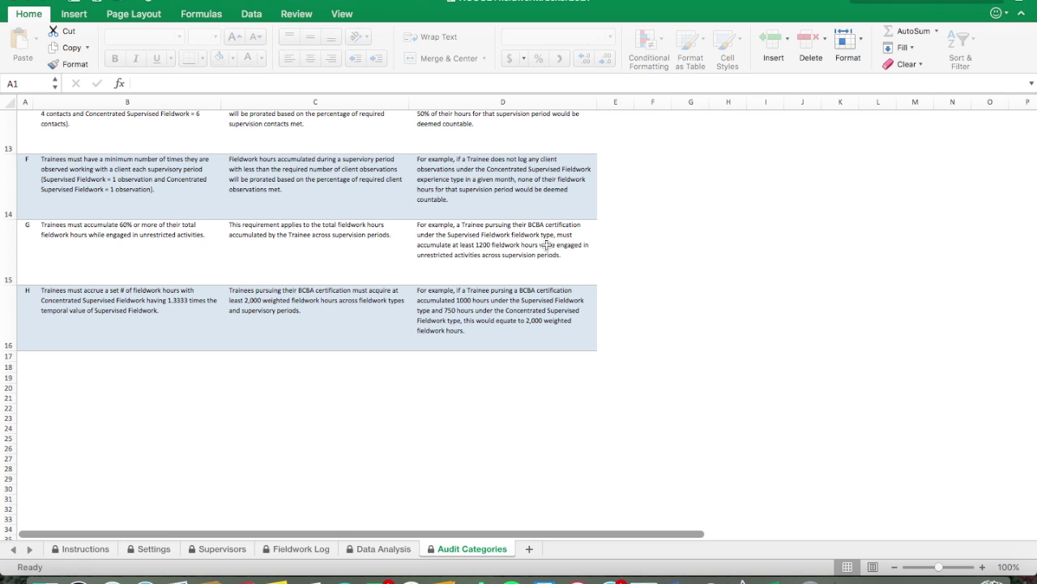
pyautogui.scroll(-1, 330, 247)
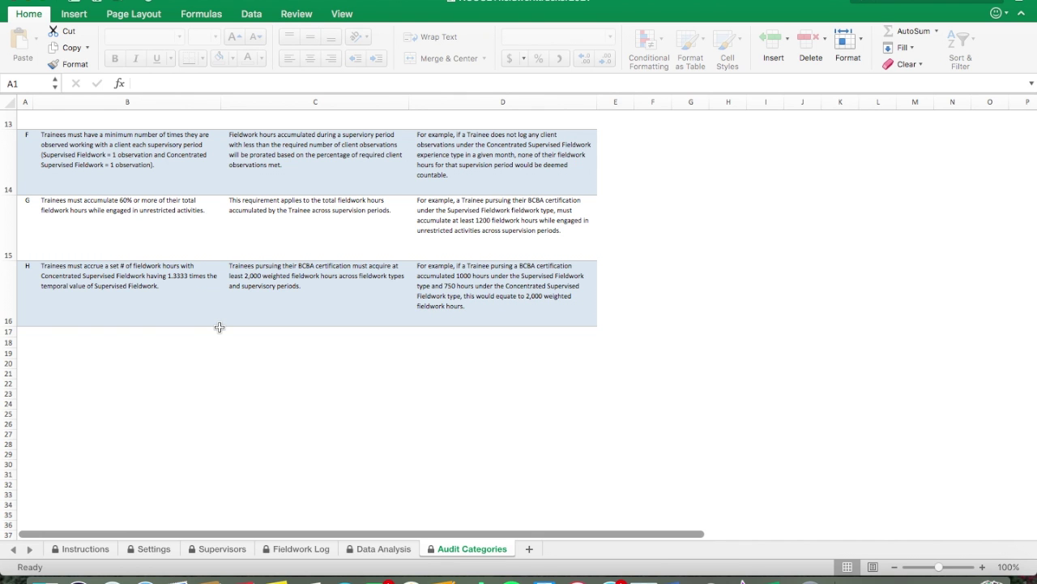
pyautogui.scroll(5, 219, 327)
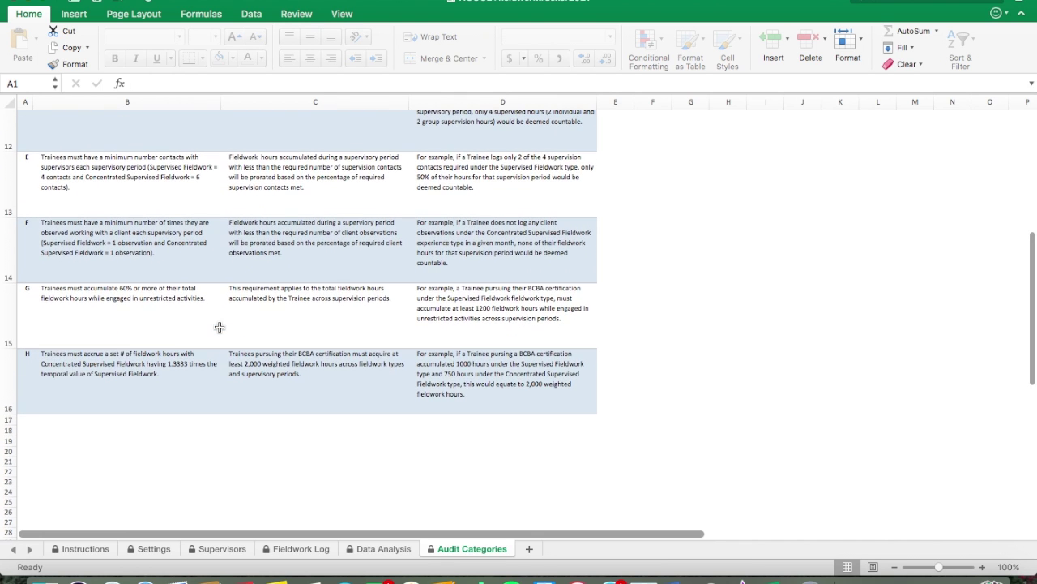
pyautogui.scroll(-3, 219, 327)
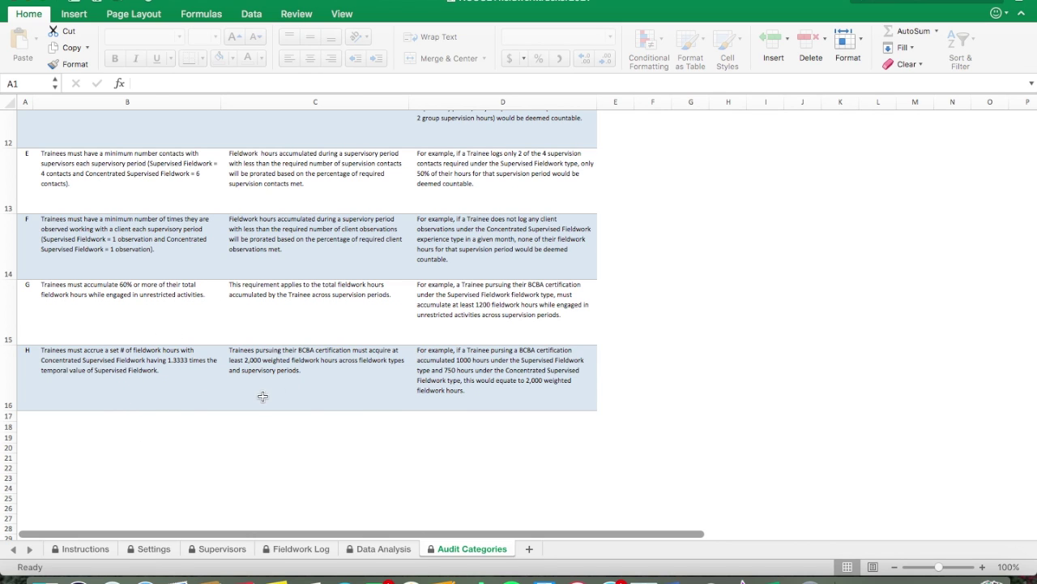
pyautogui.scroll(1, 626, 372)
pyautogui.scroll(5, 625, 371)
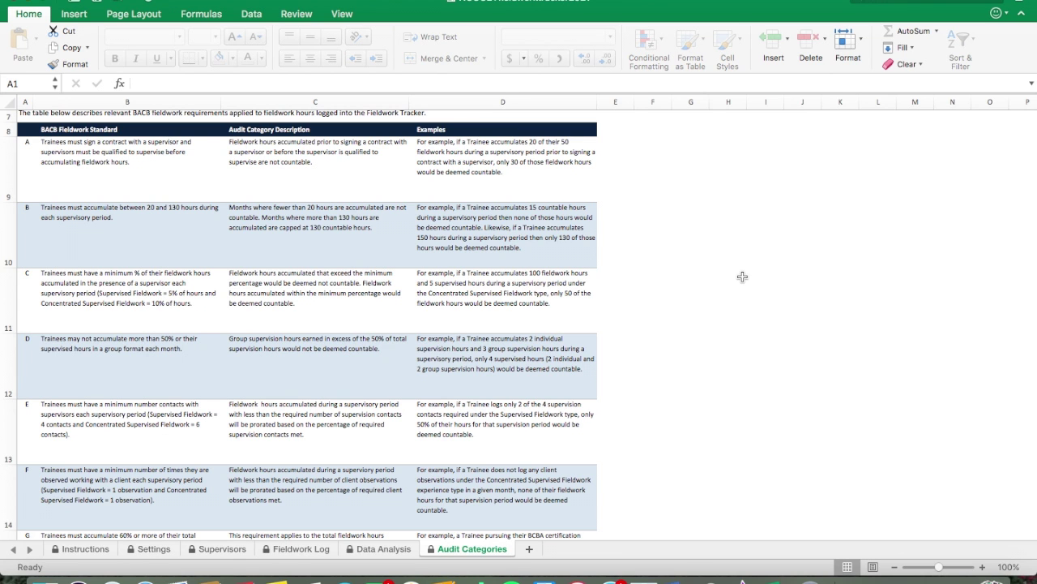
pyautogui.scroll(-5, 743, 277)
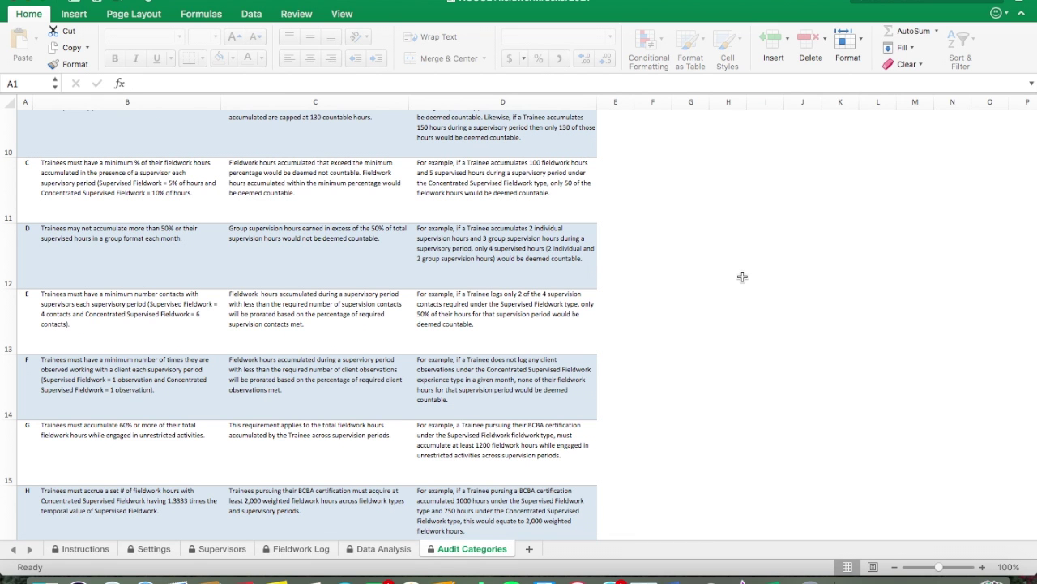
pyautogui.scroll(9, 461, 297)
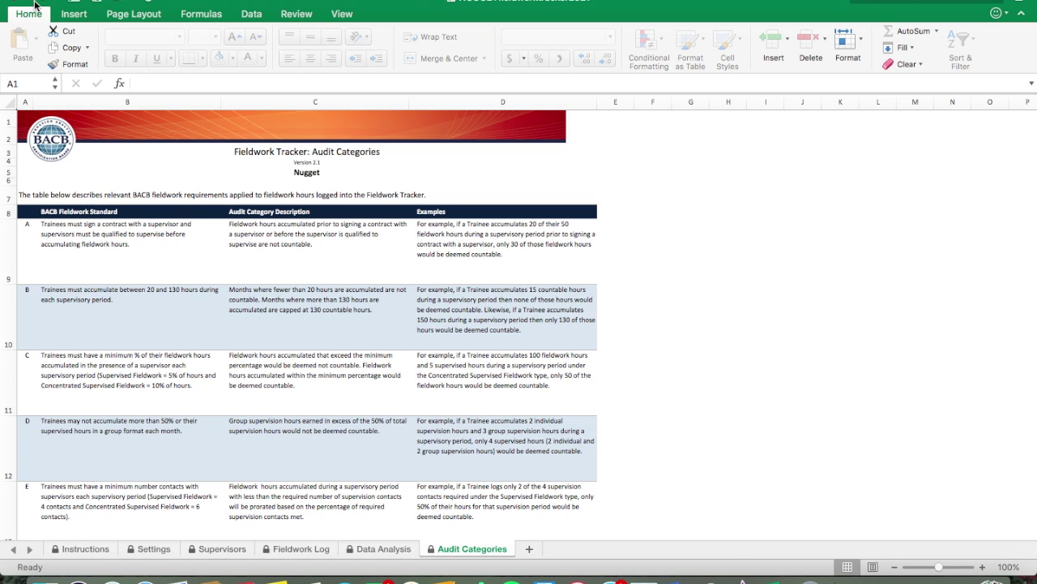
pyautogui.moveTo(226, 3); pyautogui.dragTo(224, 62)
# Step: Bring the BACB website forward and return to its home page
pyautogui.click(276, 2)
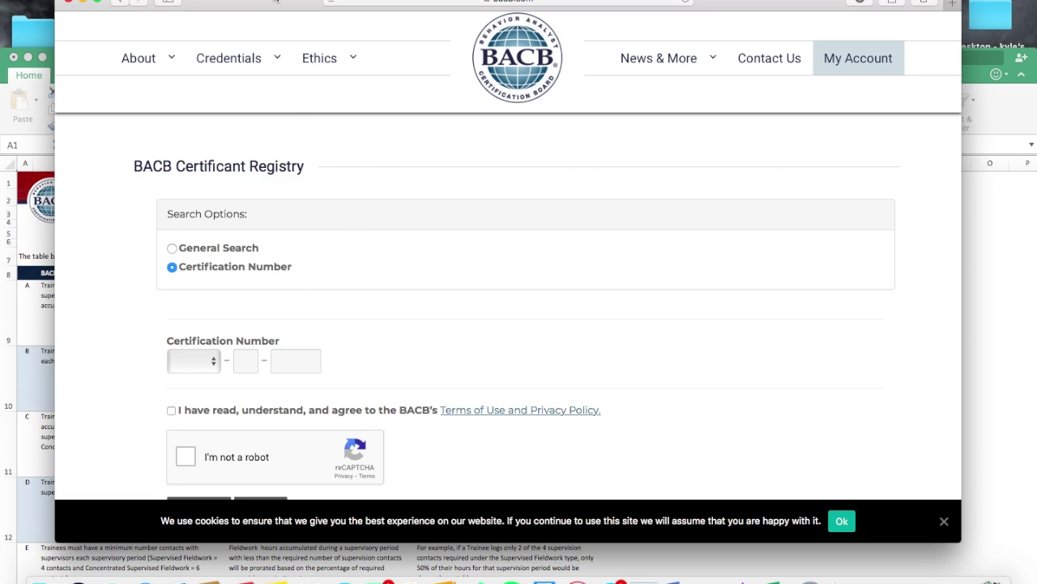
pyautogui.scroll(2, 423, 58)
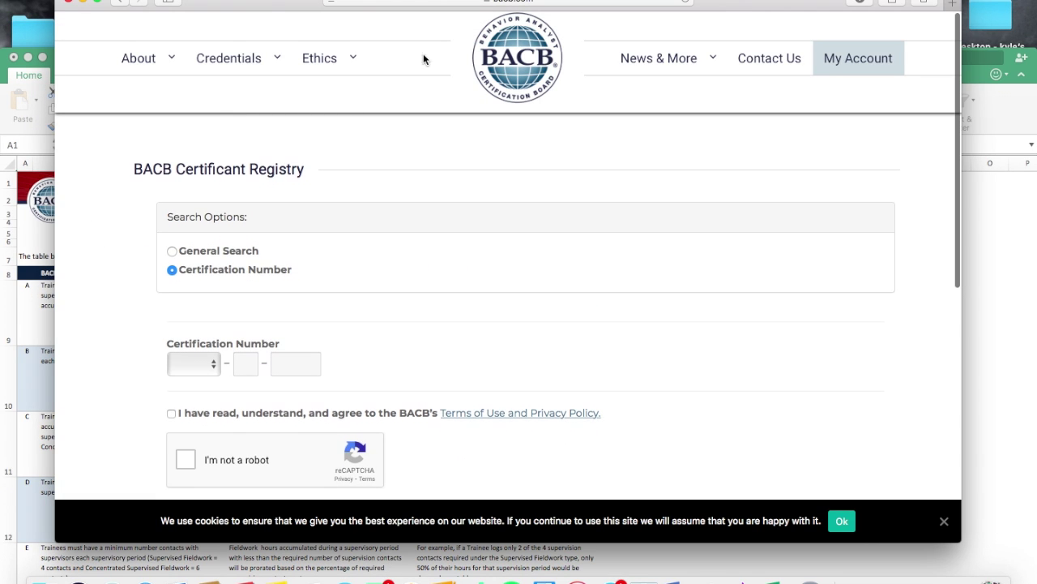
pyautogui.click(542, 64)
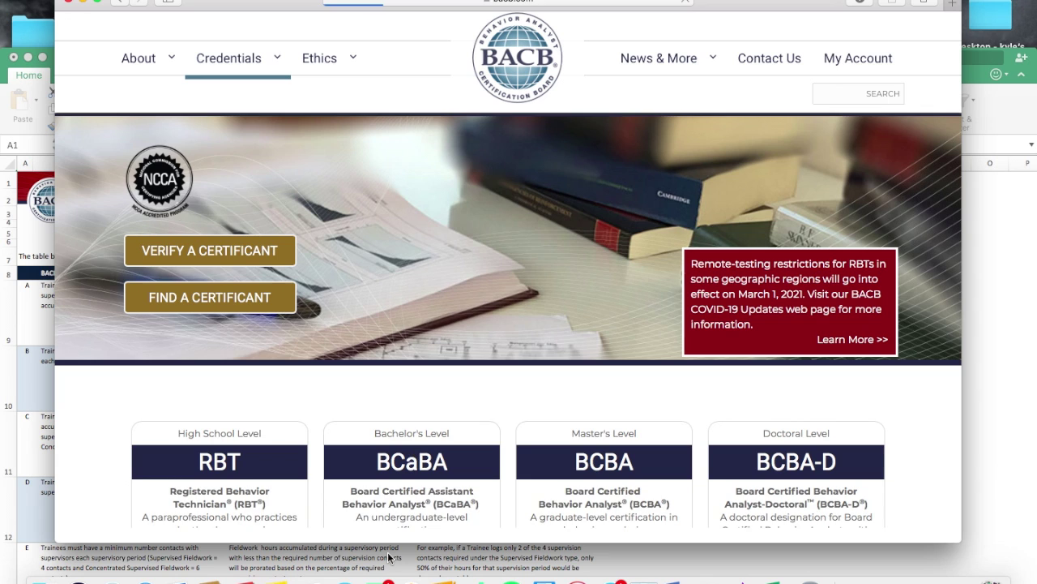
# Step: Search the BACB site for 'fieldwork tracker'
pyautogui.click(867, 88)
pyautogui.write('fieldtracker')
pyautogui.press('BackSpace')
pyautogui.press('BackSpace')
pyautogui.press('BackSpace')
pyautogui.press('BackSpace')
pyautogui.press('BackSpace')
pyautogui.press('BackSpace')
pyautogui.press('BackSpace')
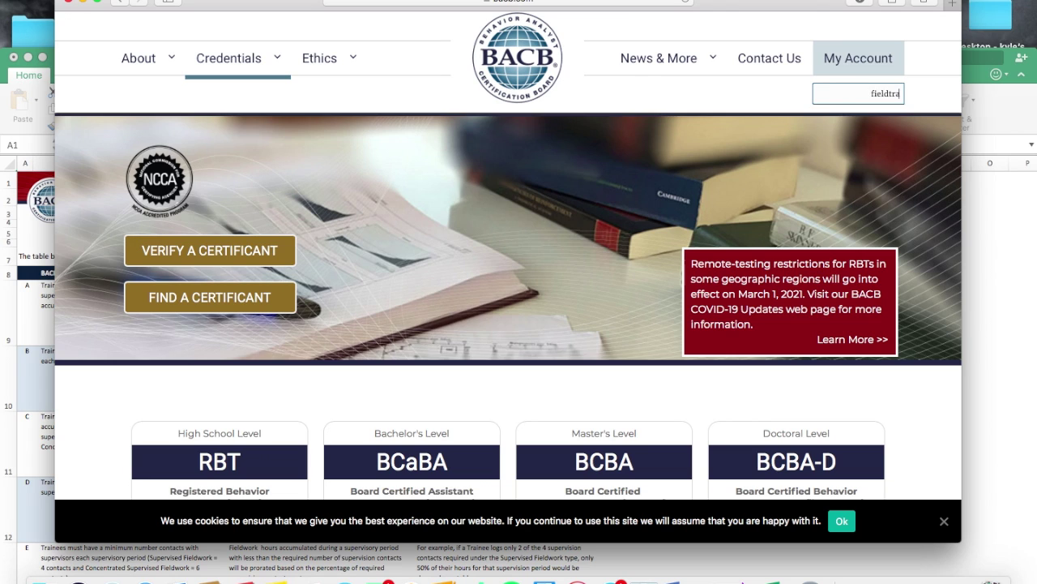
pyautogui.write('work tracke')
pyautogui.press('BackSpace')
pyautogui.press('BackSpace')
pyautogui.press('BackSpace')
pyautogui.press('BackSpace')
pyautogui.press('BackSpace')
pyautogui.write('racker')
pyautogui.press('Return')
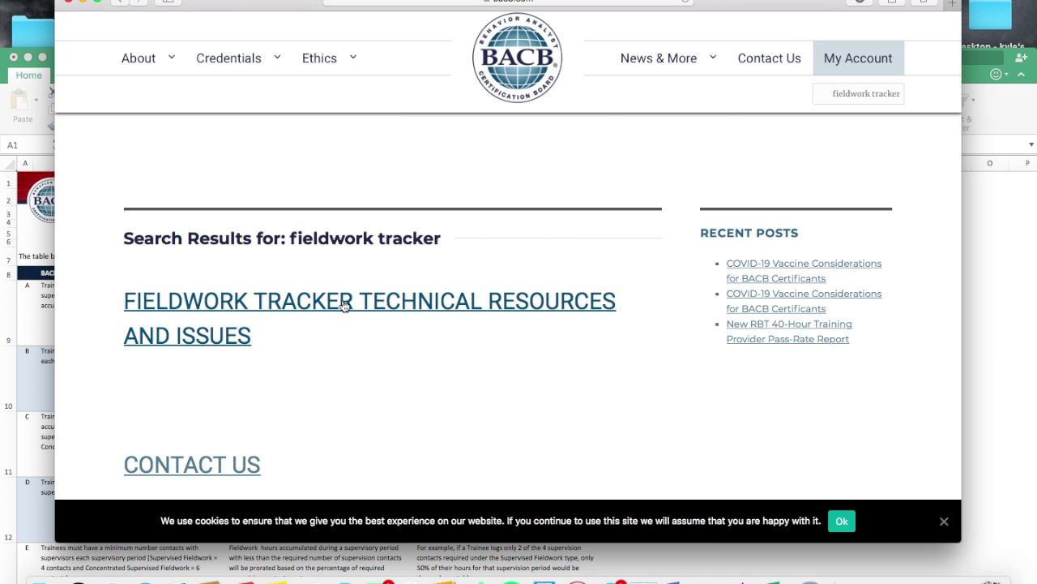
# Step: Open the 'Fieldwork Tracker Technical Resources and Issues' search result and read down the page
pyautogui.click(383, 298)
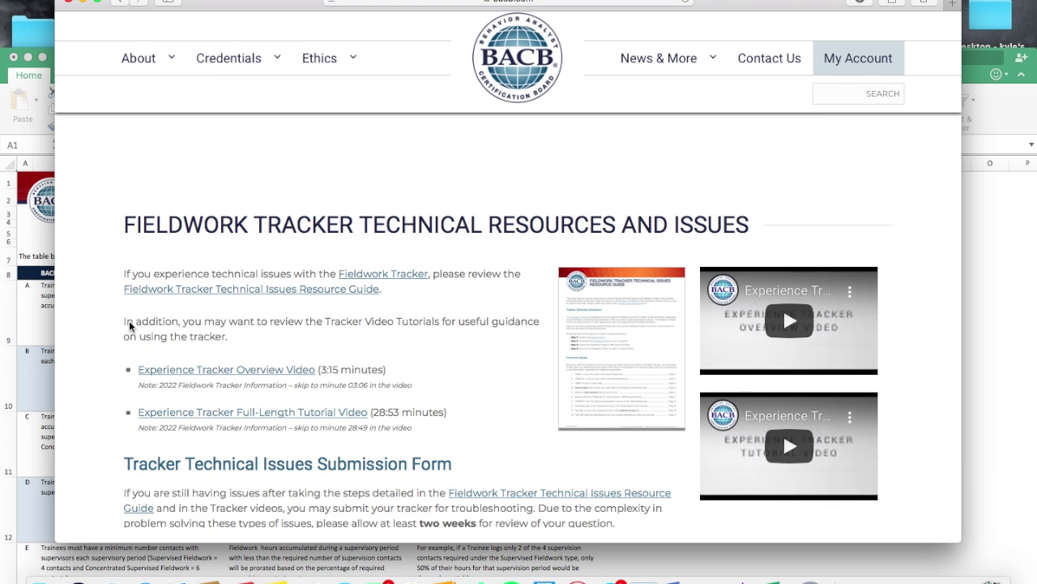
pyautogui.scroll(-3, 102, 350)
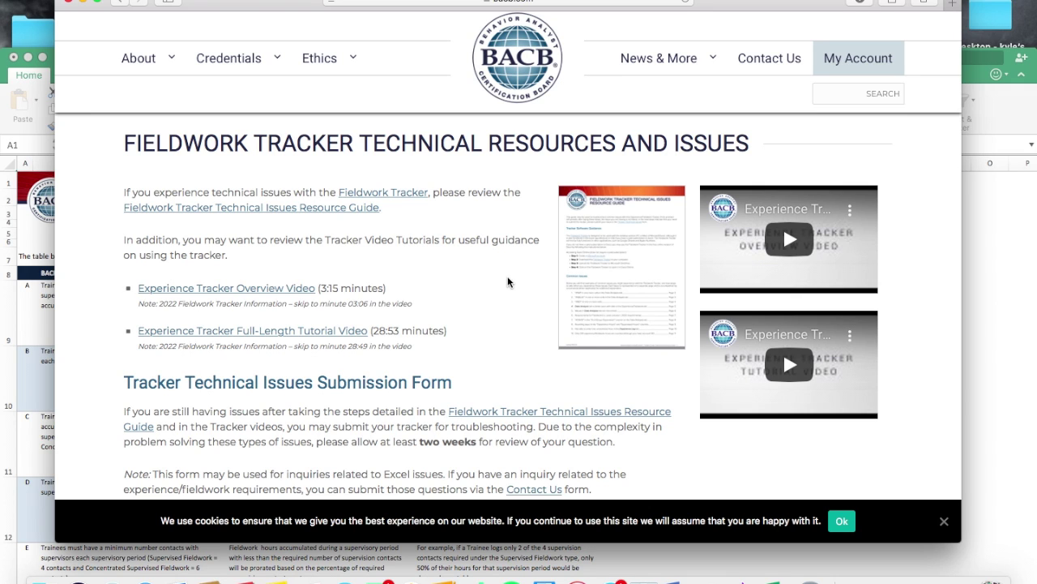
pyautogui.scroll(-2, 509, 281)
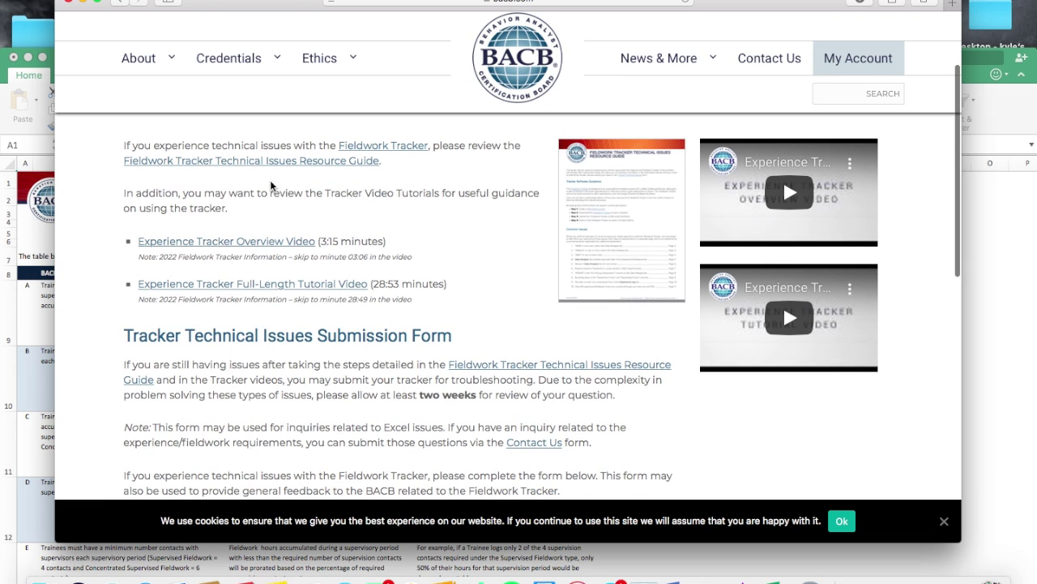
pyautogui.scroll(-3, 542, 274)
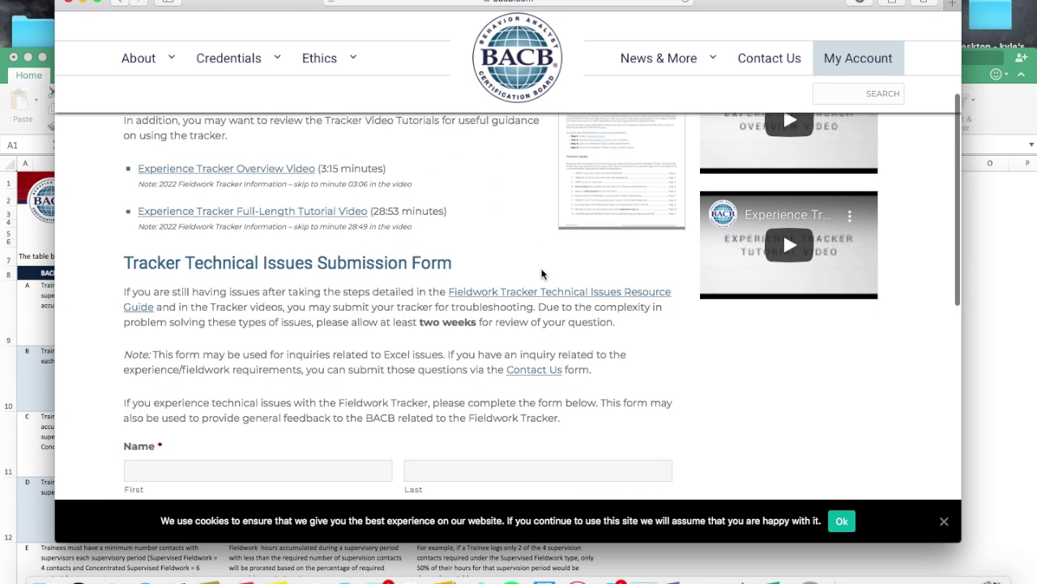
pyautogui.scroll(-4, 542, 274)
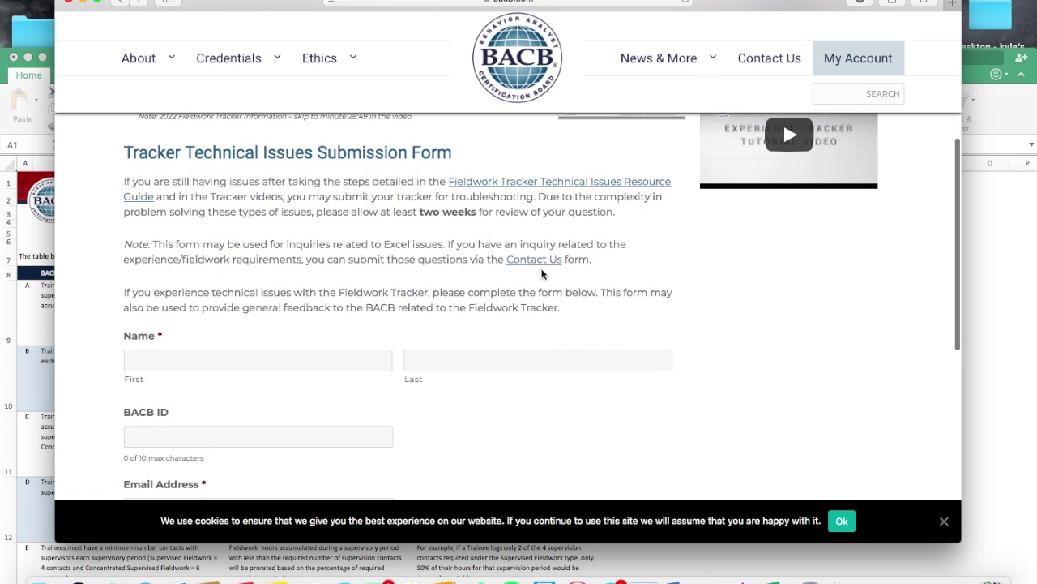
# Step: Scroll through the page to the Tracker Technical Issues Submission Form
pyautogui.scroll(4, 391, 202)
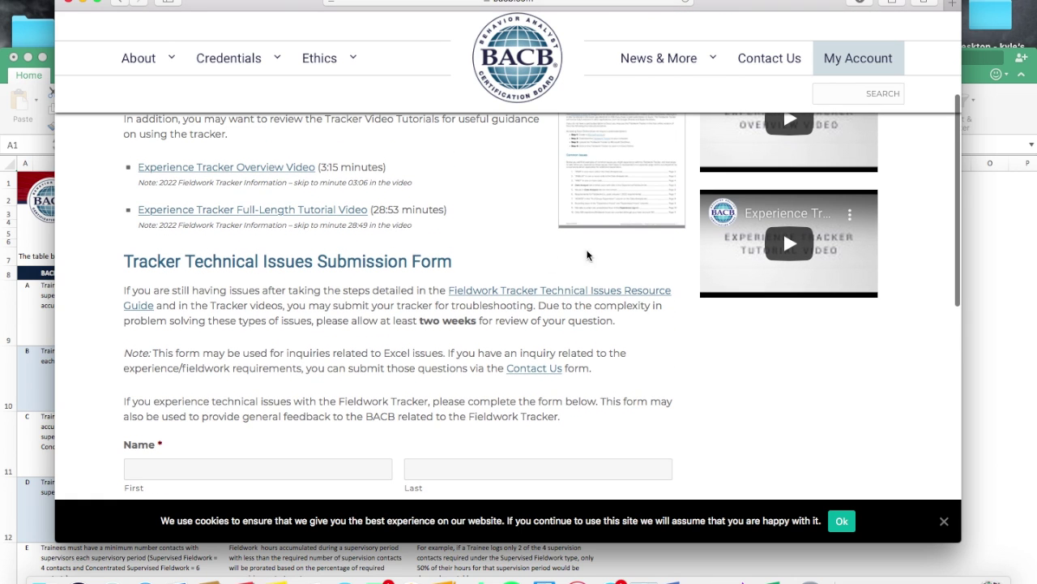
pyautogui.scroll(7, 552, 395)
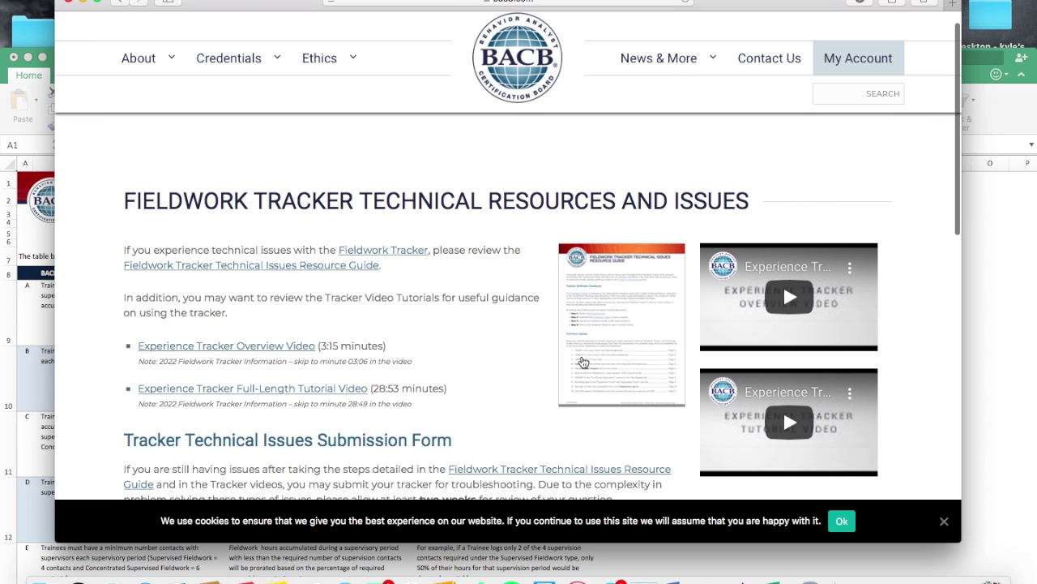
pyautogui.scroll(-10, 583, 362)
pyautogui.scroll(-1, 584, 362)
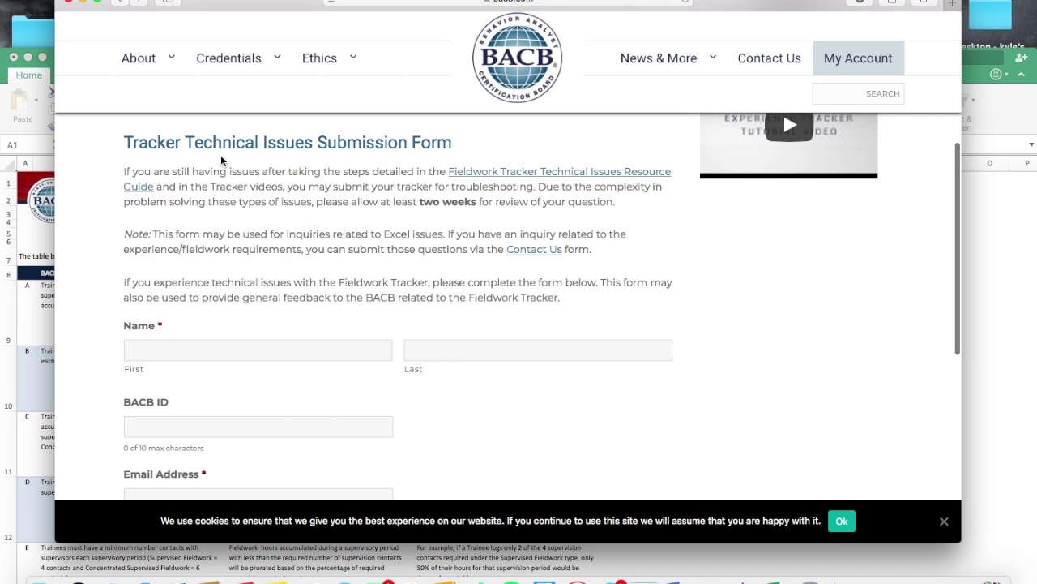
pyautogui.scroll(-1, 431, 182)
pyautogui.scroll(-6, 430, 182)
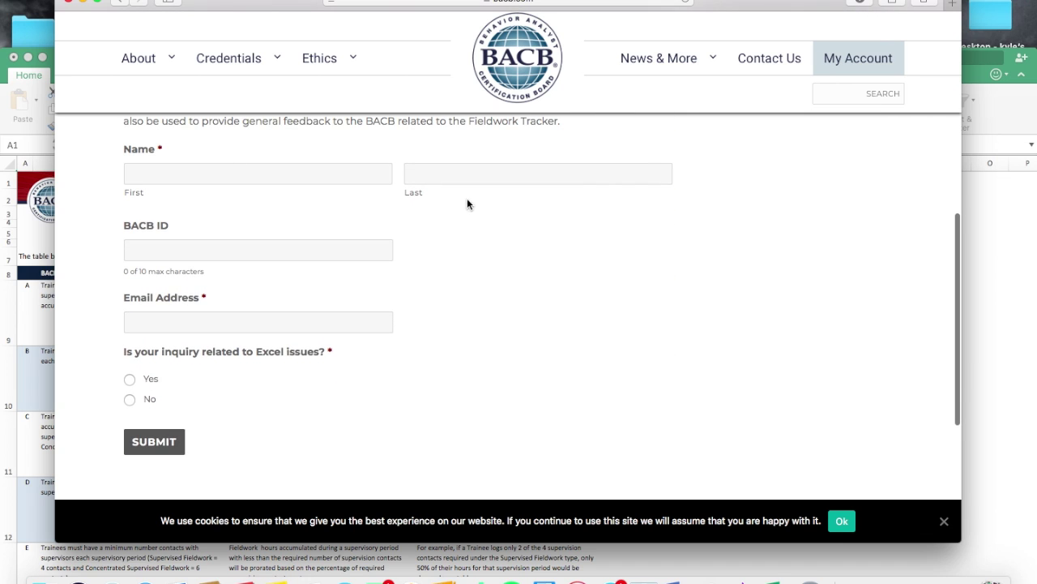
pyautogui.scroll(-3, 136, 409)
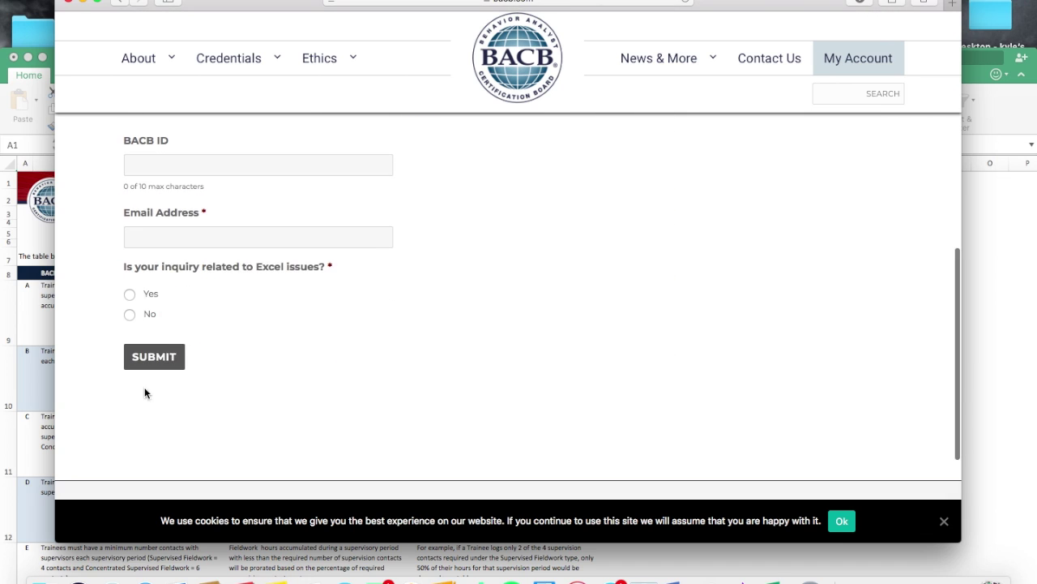
pyautogui.scroll(5, 136, 412)
# Step: Enter the submitter's first name, BACB ID and e-mail address in the form
pyautogui.click(197, 222)
pyautogui.write('Nugg')
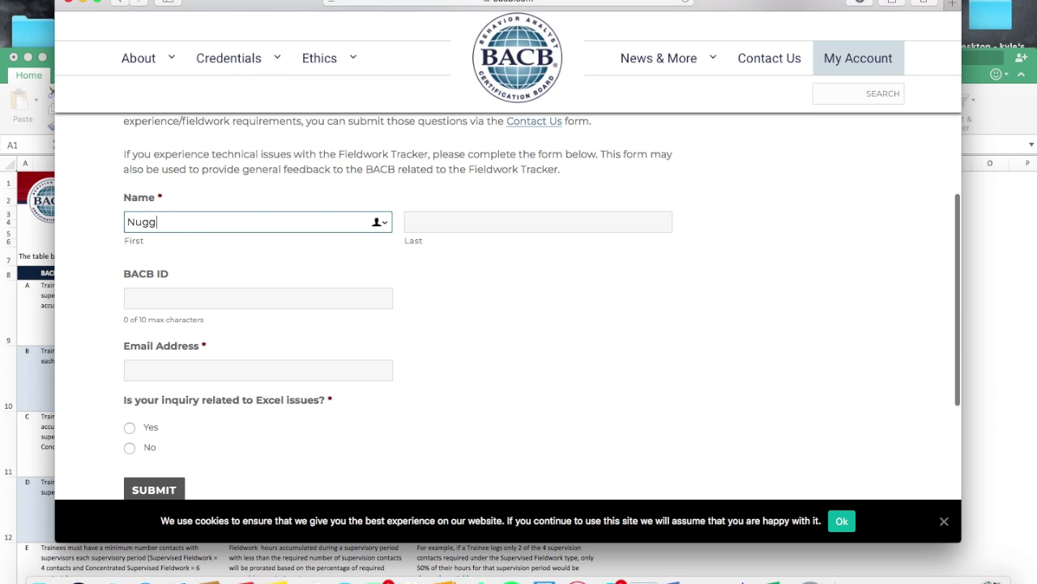
pyautogui.write('et')
pyautogui.press('Tab')
pyautogui.write('Nugget')
pyautogui.press('Tab')
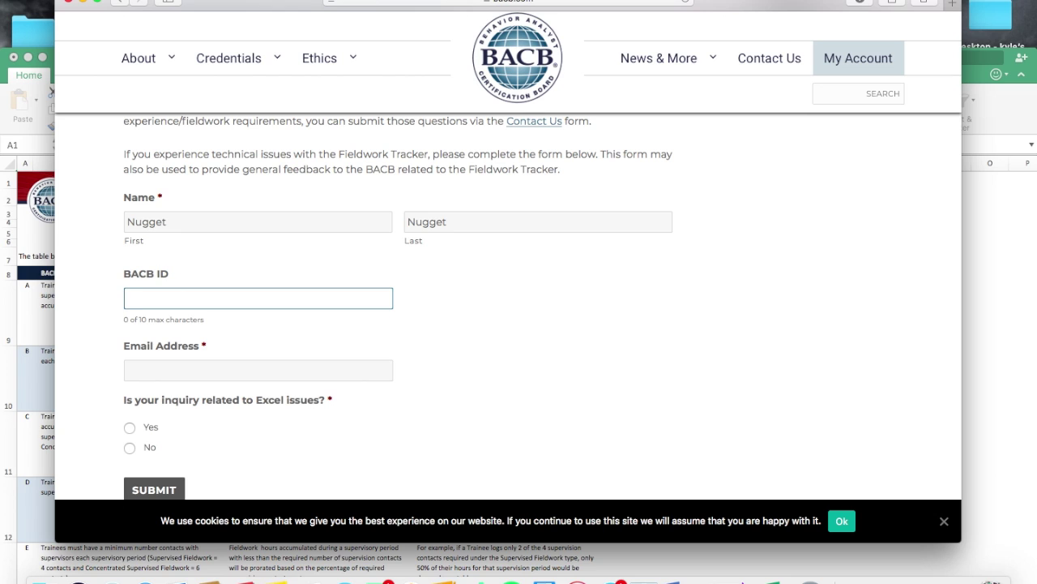
pyautogui.write('BACB123456')
pyautogui.click(227, 363)
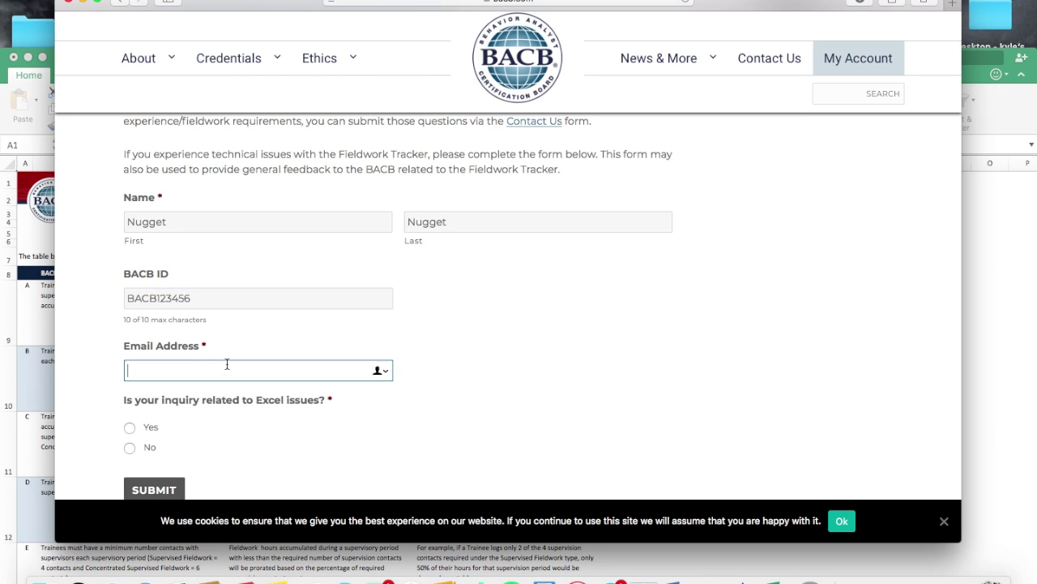
pyautogui.click(362, 419)
# Step: Answer Yes to the Excel-issues question and choose the '#REF in one or more cells' issue
pyautogui.scroll(-1, 361, 419)
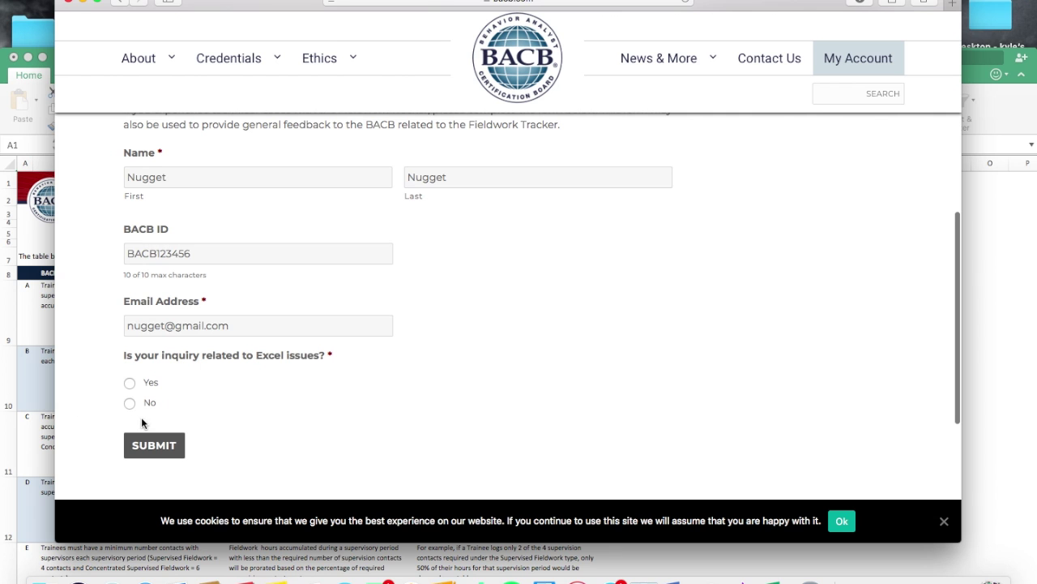
pyautogui.click(130, 382)
pyautogui.scroll(-5, 392, 385)
pyautogui.scroll(-2, 393, 385)
pyautogui.scroll(10, 392, 384)
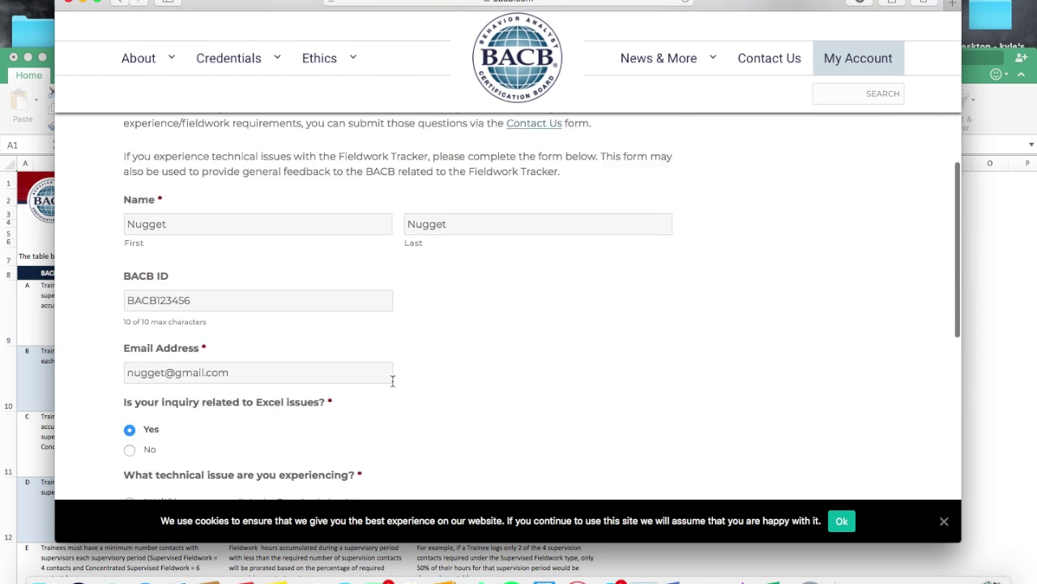
pyautogui.scroll(-1, 393, 380)
pyautogui.scroll(-7, 275, 394)
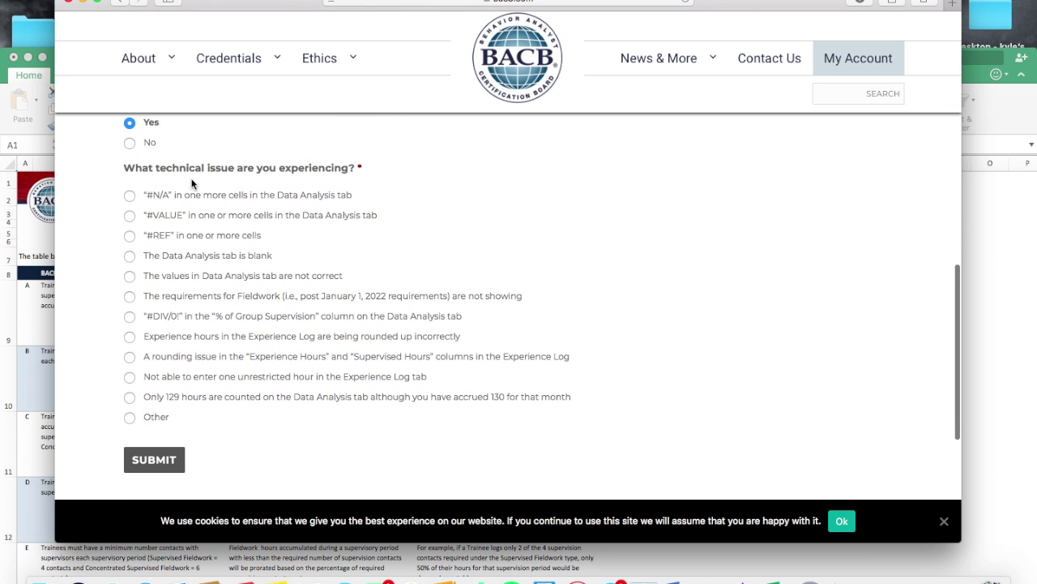
pyautogui.click(238, 243)
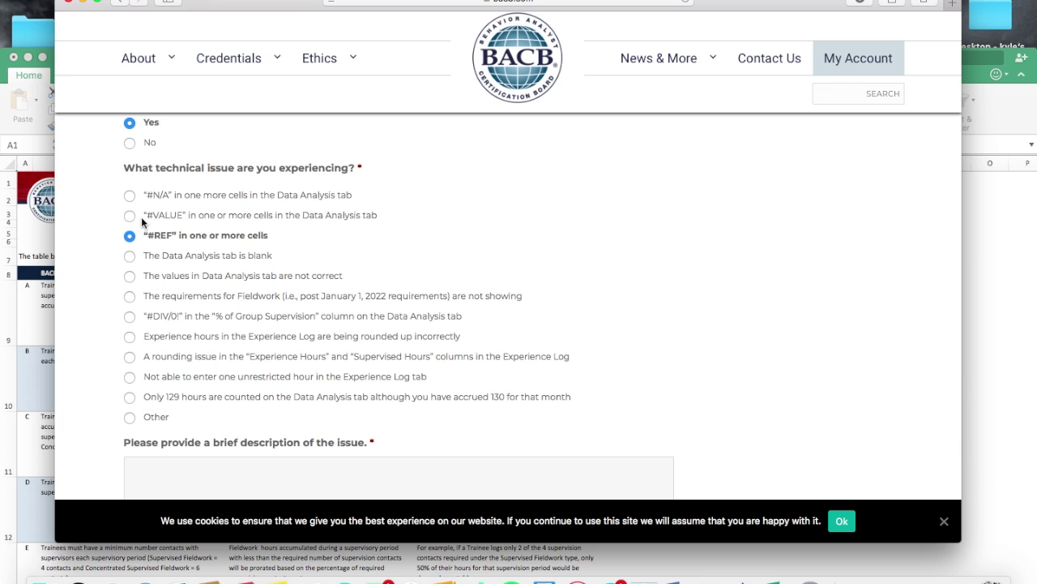
pyautogui.scroll(-5, 423, 286)
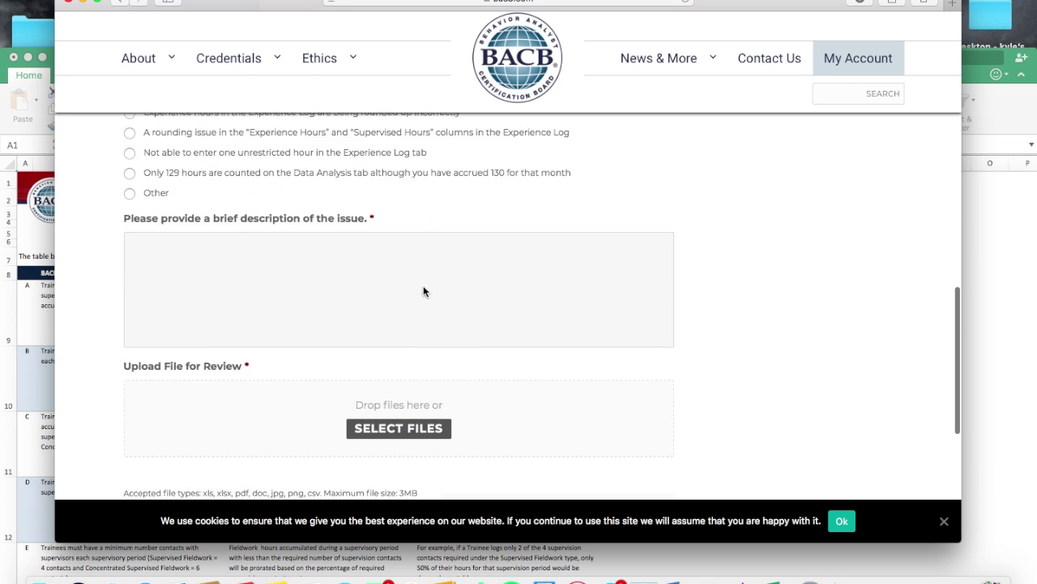
pyautogui.click(308, 262)
pyautogui.write('dfuhakfuhashckcjnkad')
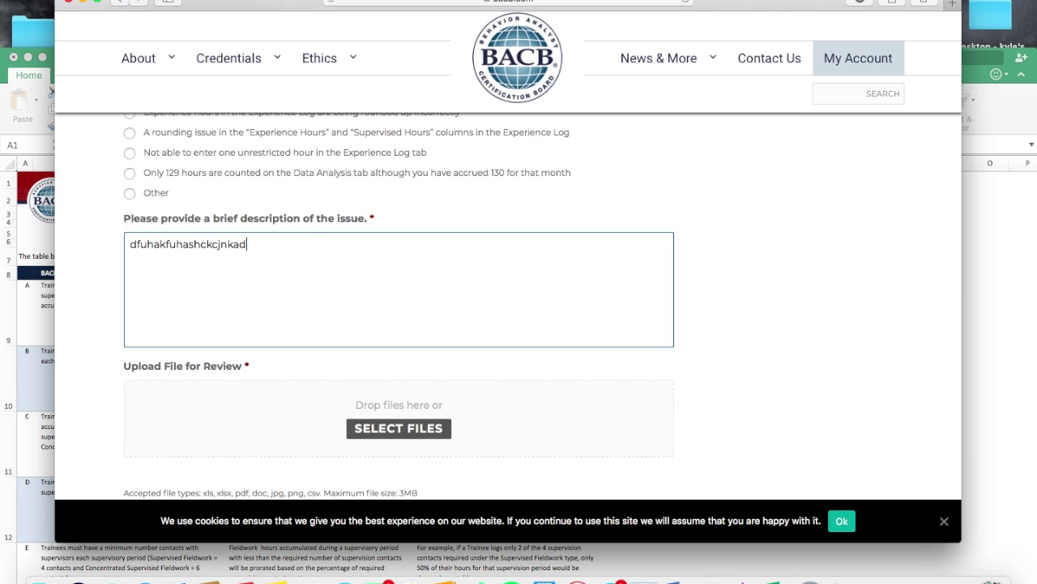
pyautogui.scroll(-1, 454, 282)
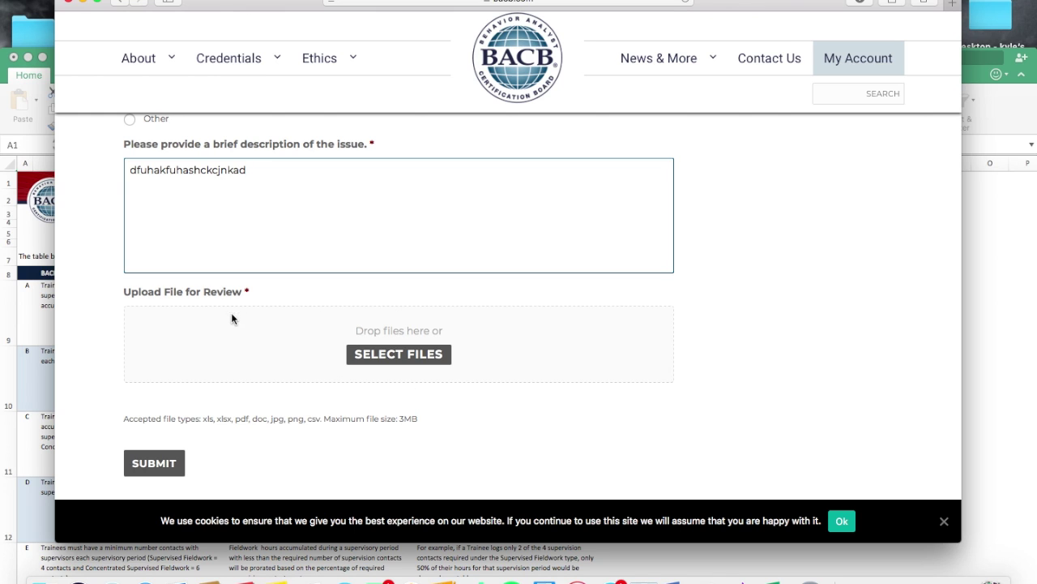
pyautogui.scroll(1, 236, 339)
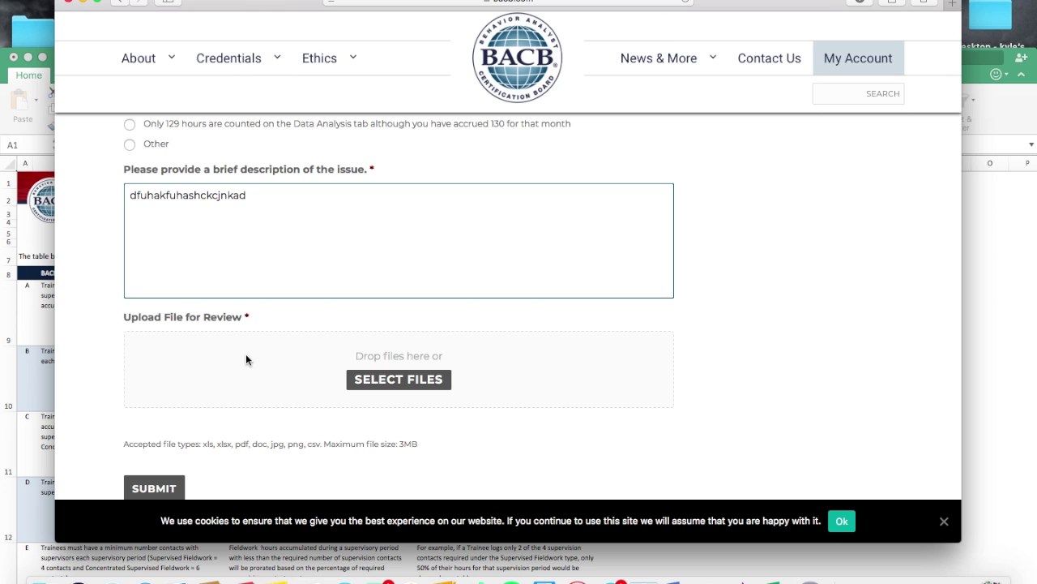
pyautogui.doubleClick(402, 446)
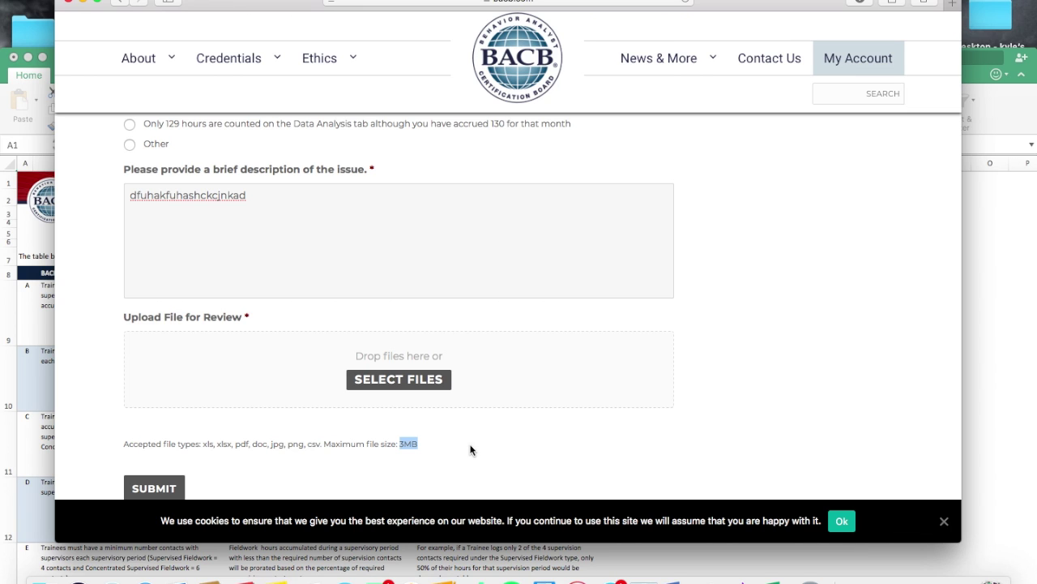
pyautogui.scroll(-2, 425, 440)
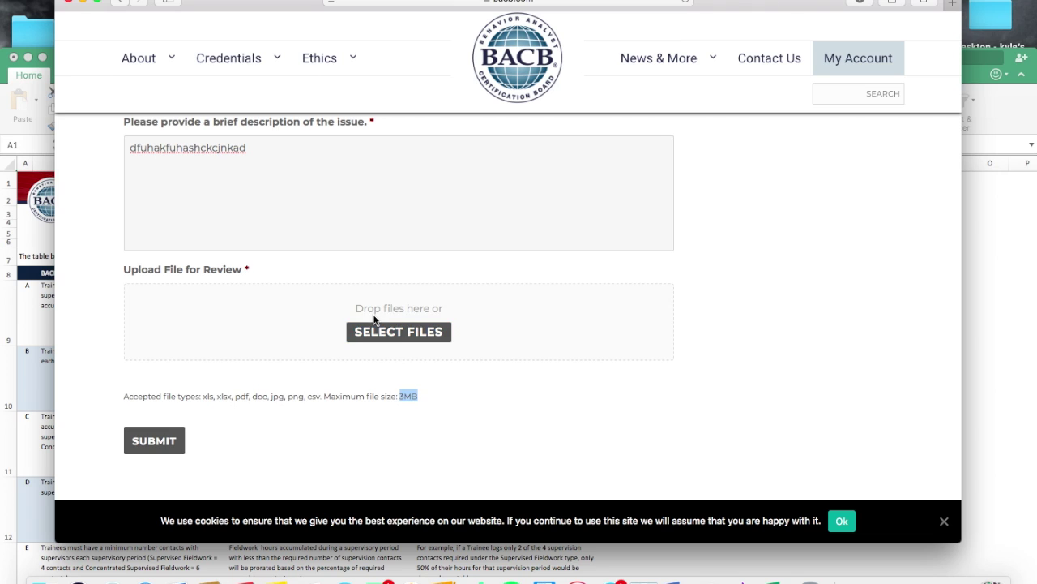
pyautogui.scroll(2, 374, 318)
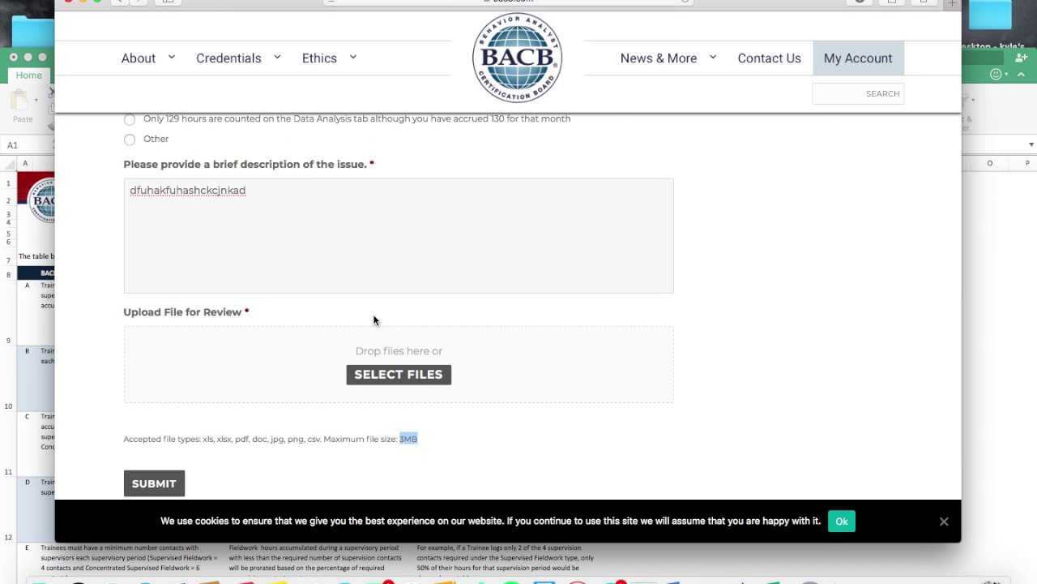
pyautogui.moveTo(269, 178); pyautogui.dragTo(69, 179)
pyautogui.press('BackSpace')
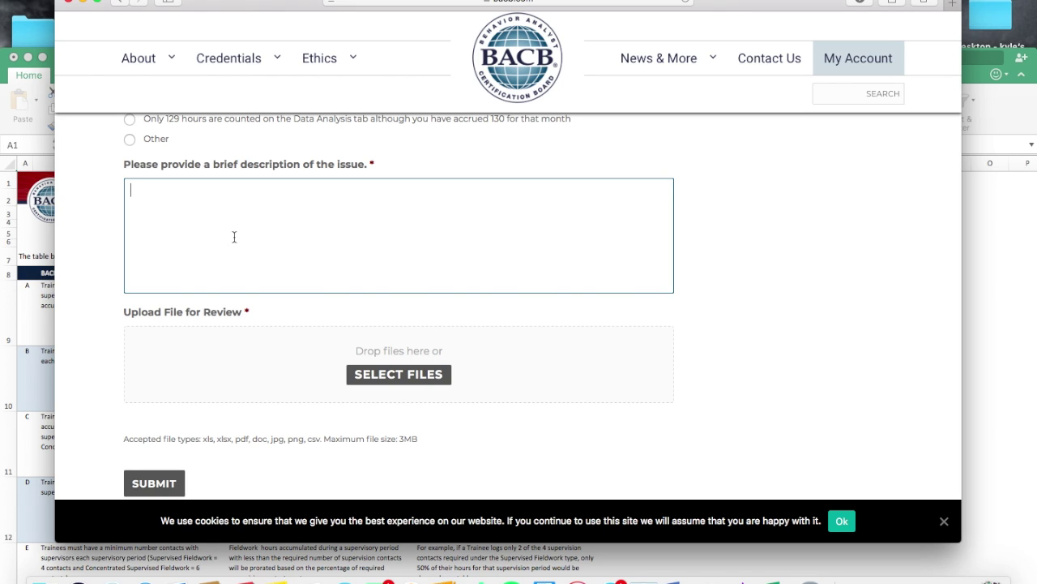
pyautogui.scroll(3, 234, 237)
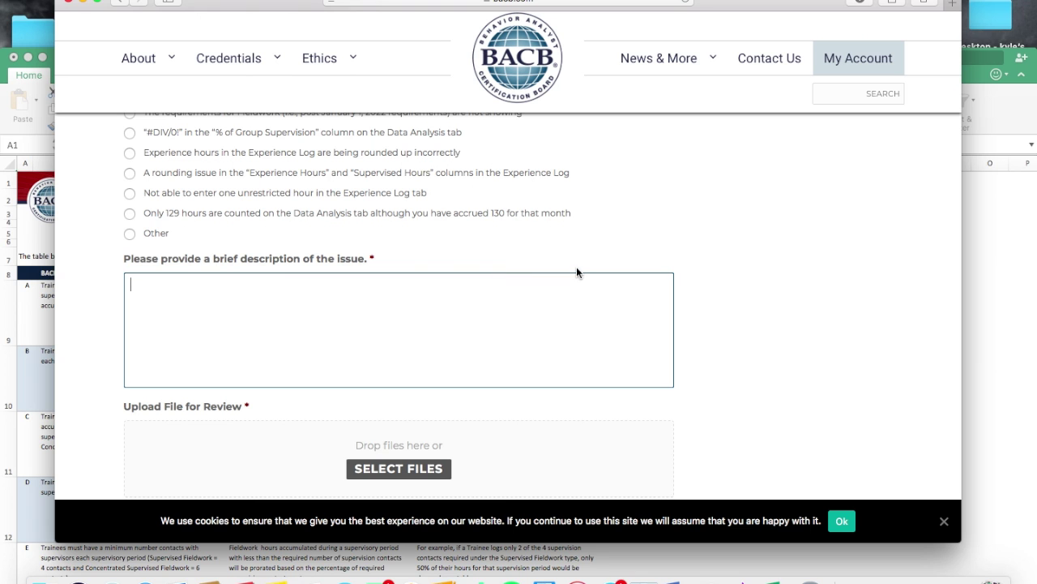
pyautogui.scroll(15, 578, 271)
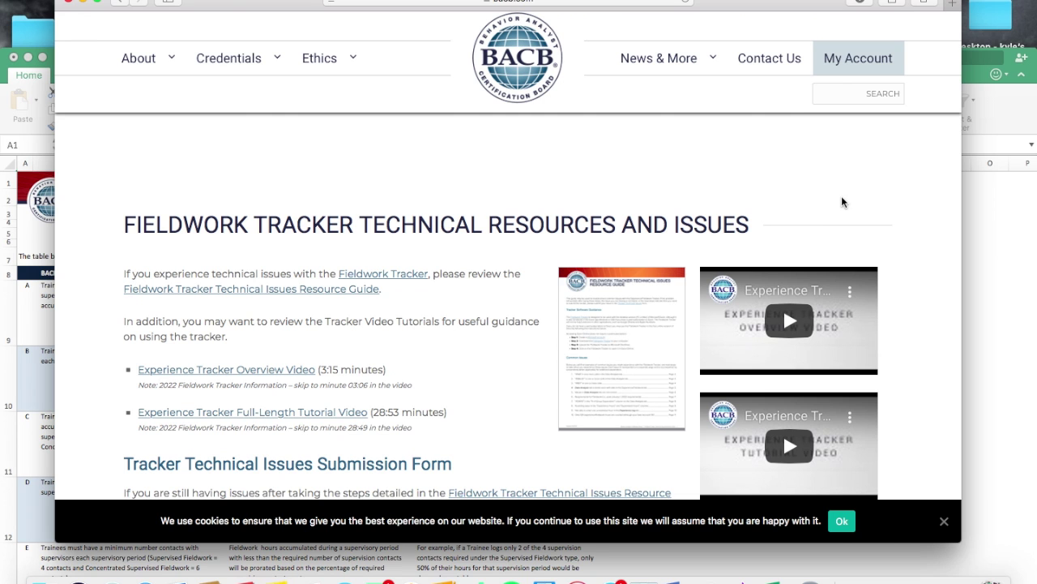
# Step: Highlight 'two weeks' in the review-time note, then bring the tracker workbook back maximized
pyautogui.scroll(-12, 547, 365)
pyautogui.scroll(5, 545, 366)
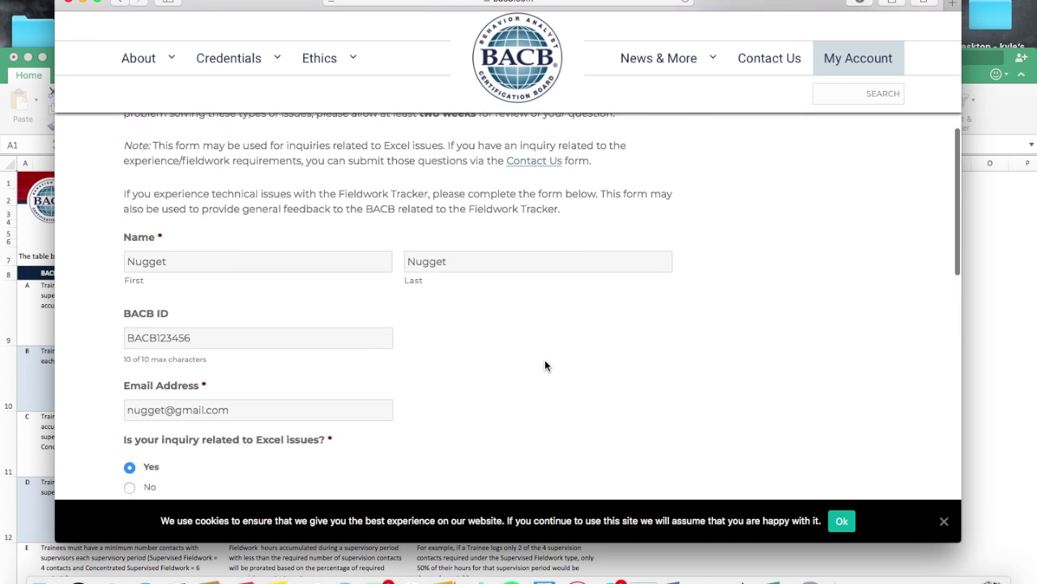
pyautogui.moveTo(416, 266); pyautogui.dragTo(476, 266)
pyautogui.click(519, 283)
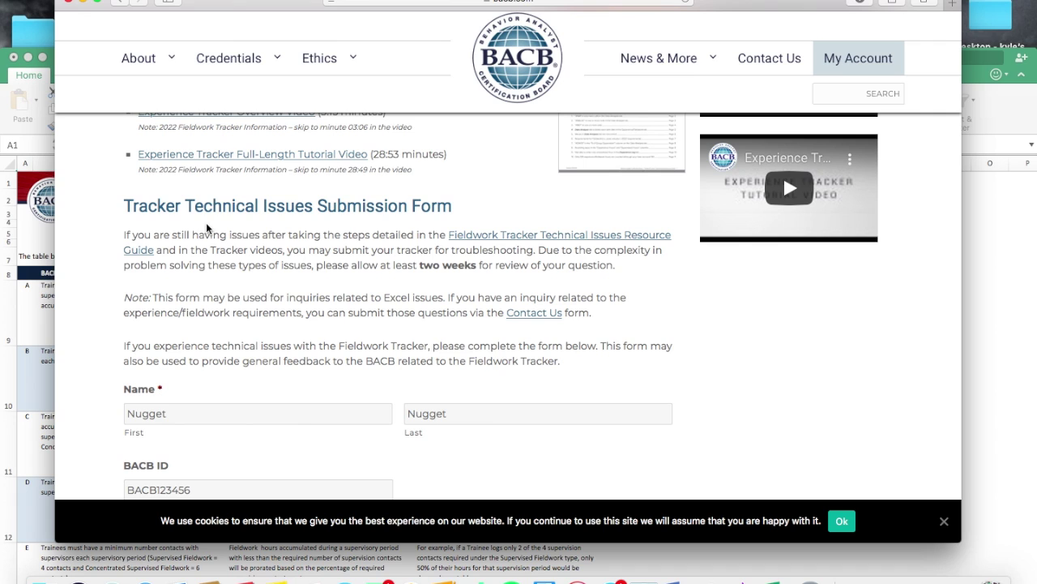
pyautogui.click(8, 89)
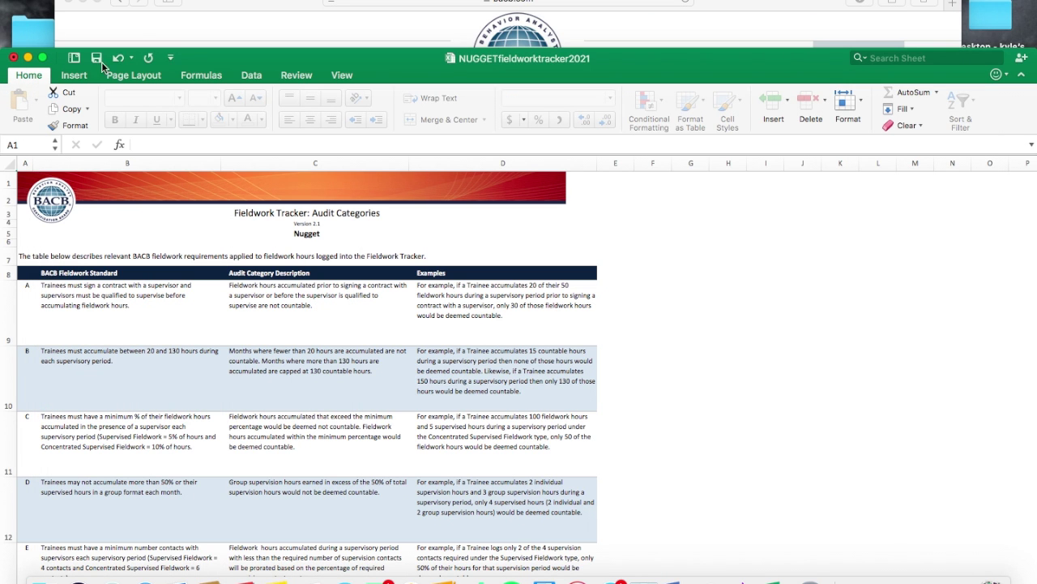
pyautogui.doubleClick(302, 58)
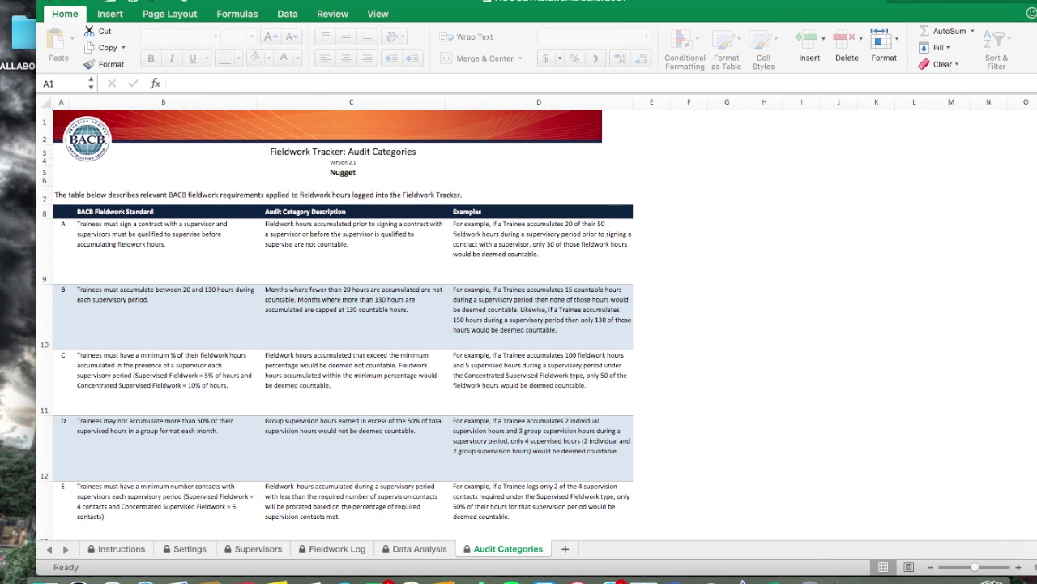